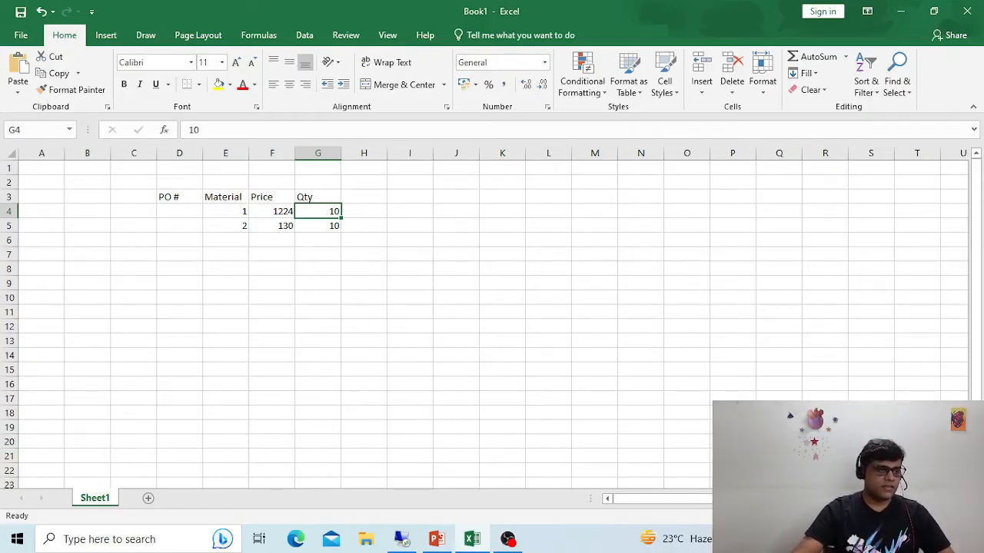
# Switch to the SAP remote session and open transaction me21n to create a purchase order.
pyautogui.click(377, 214)
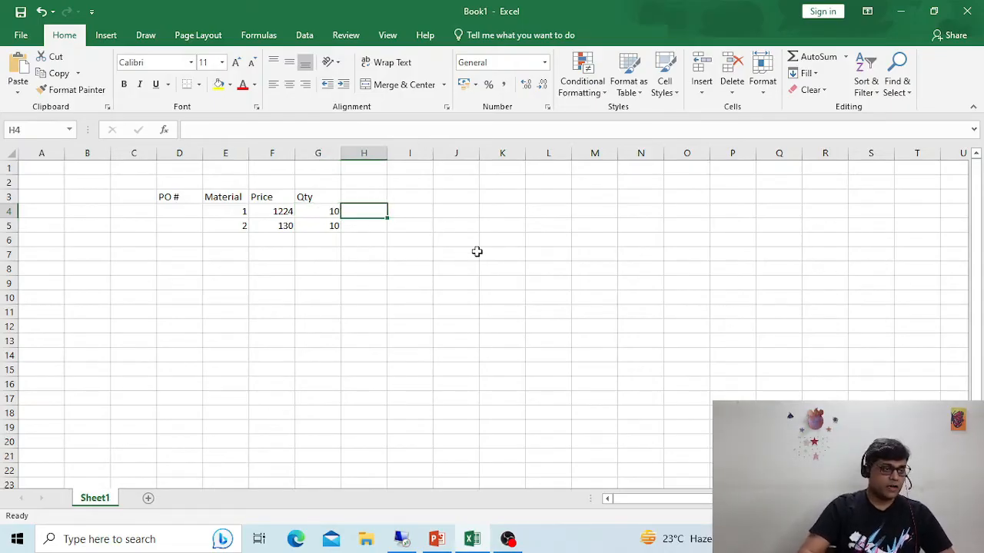
pyautogui.click(303, 225)
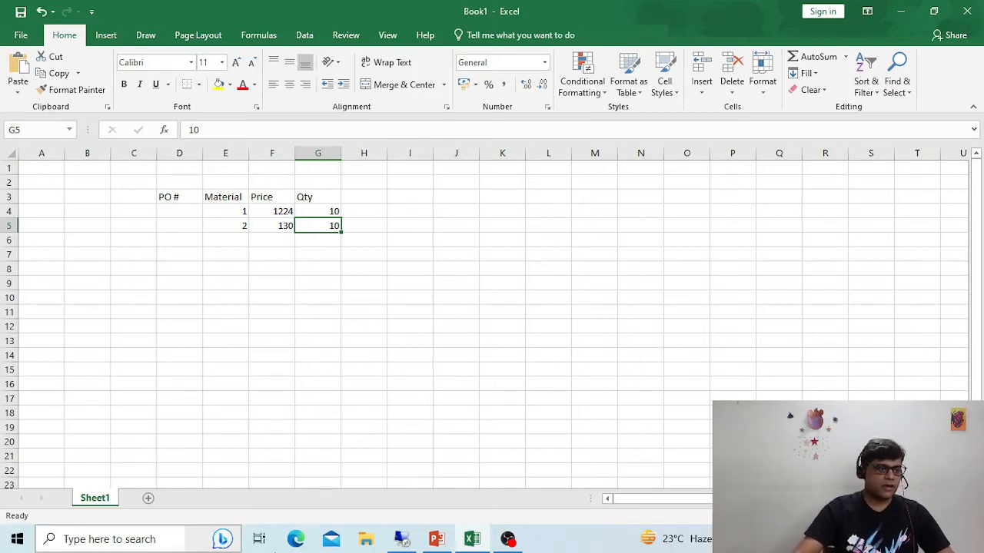
pyautogui.click(401, 539)
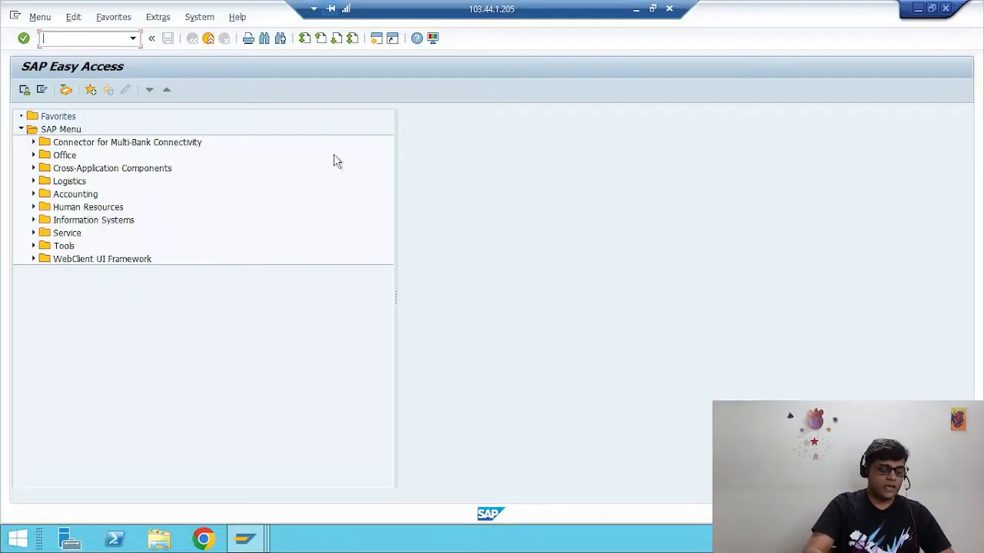
pyautogui.write('me21n')
pyautogui.press('Return')
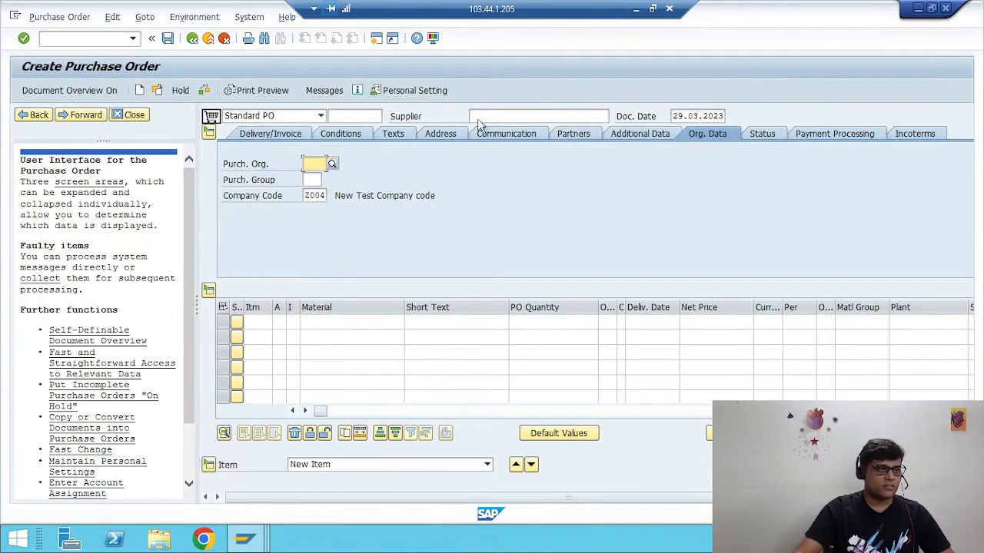
# Search suppliers with country key IN and choose VENDOR #1 from Gurgaon as the purchase order's supplier.
pyautogui.click(578, 117)
pyautogui.click(614, 116)
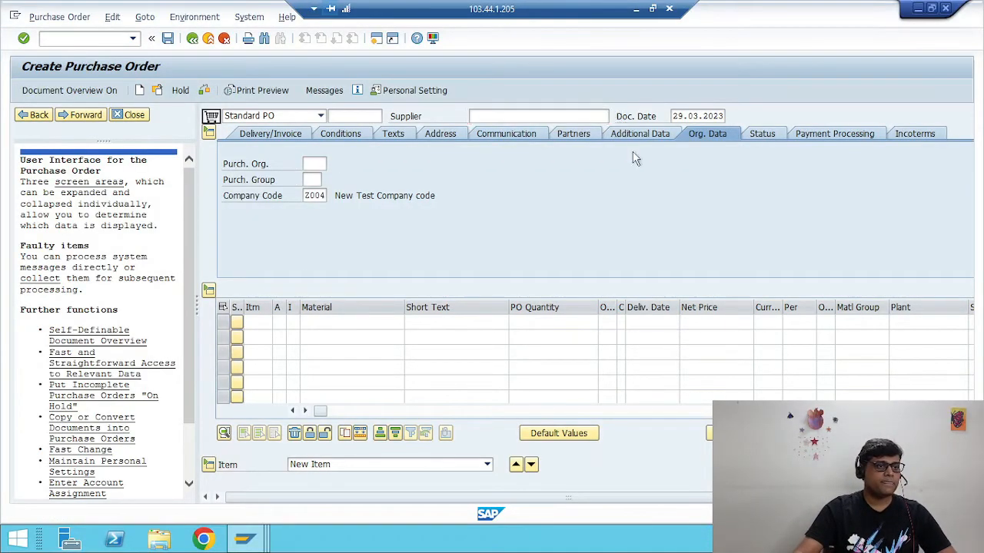
pyautogui.write('IN')
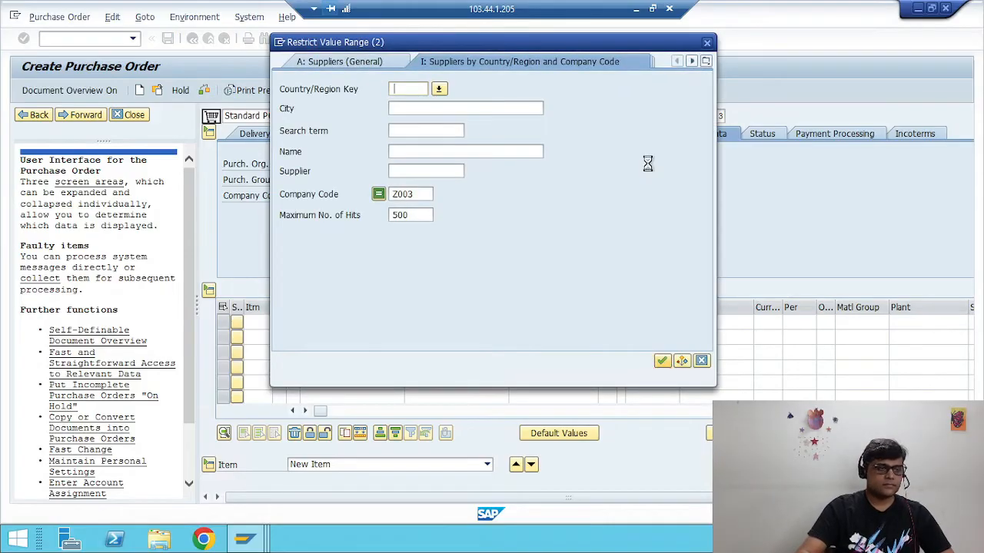
pyautogui.press('Return')
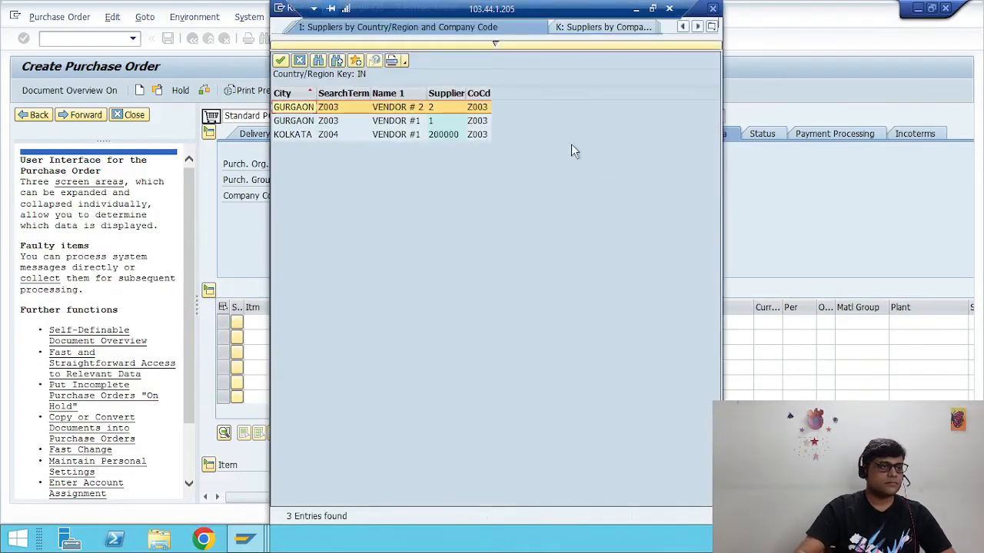
pyautogui.doubleClick(388, 123)
# Fill in the organizational data with purchasing organization z003, purchasing group tep and company code z003.
pyautogui.click(311, 165)
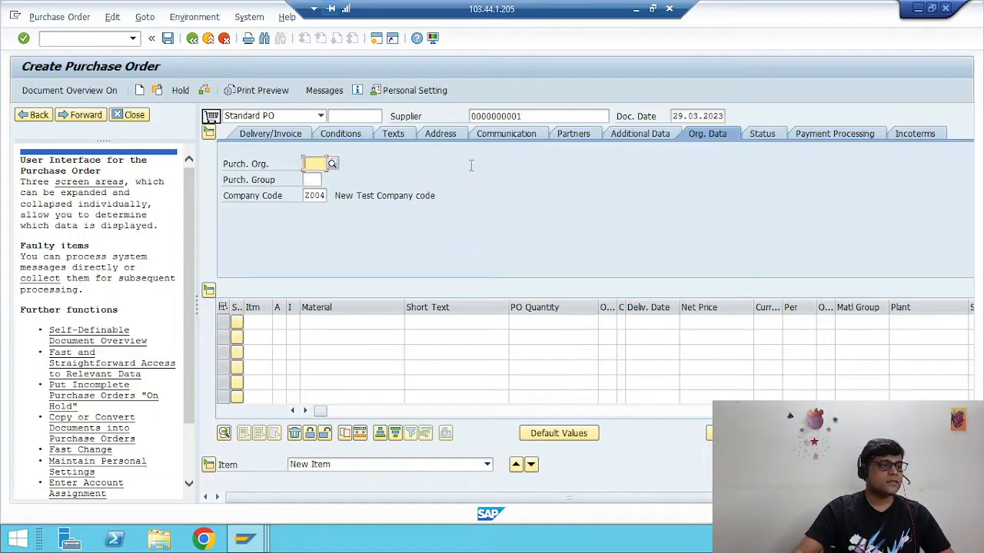
pyautogui.write('z003')
pyautogui.press('Tab')
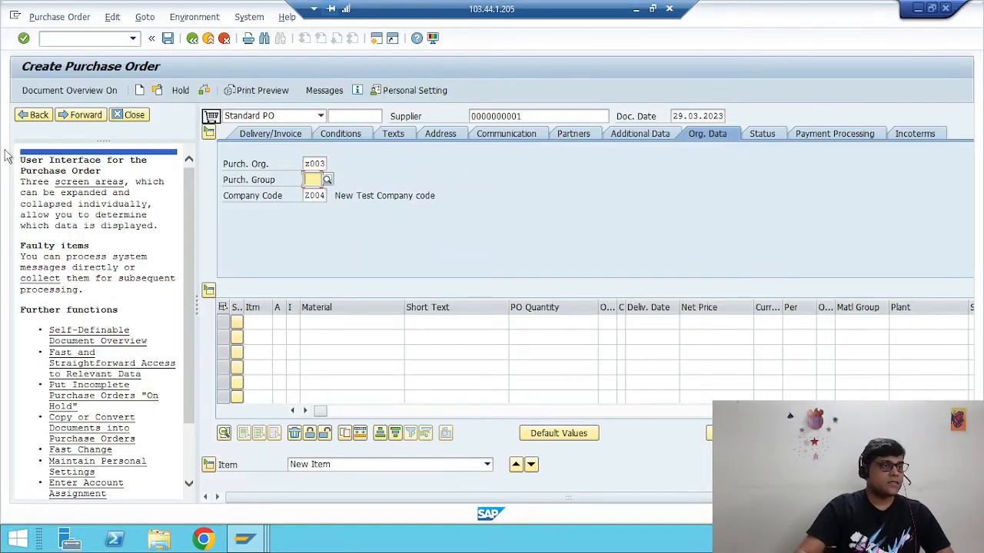
pyautogui.write('tep')
pyautogui.press('Tab')
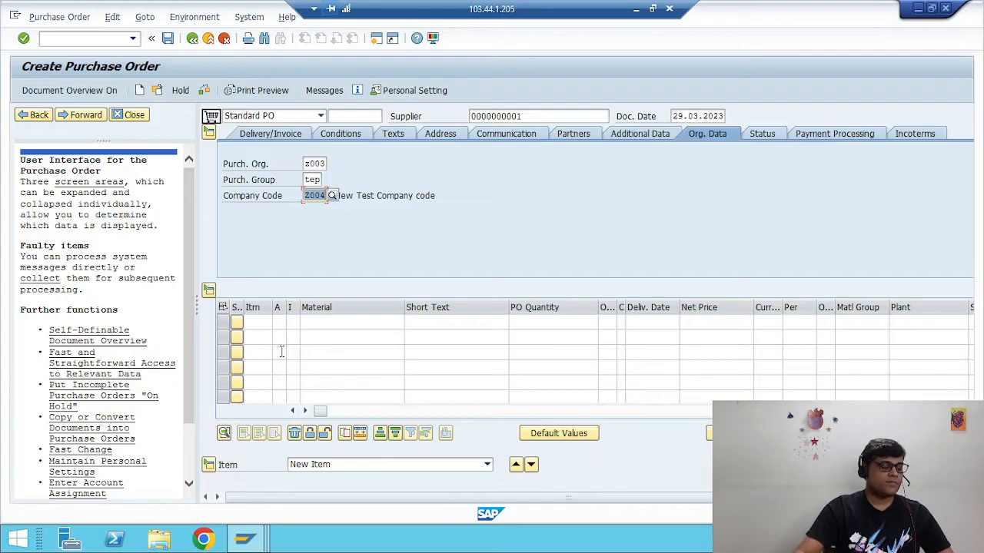
pyautogui.write('z003')
pyautogui.press('Return')
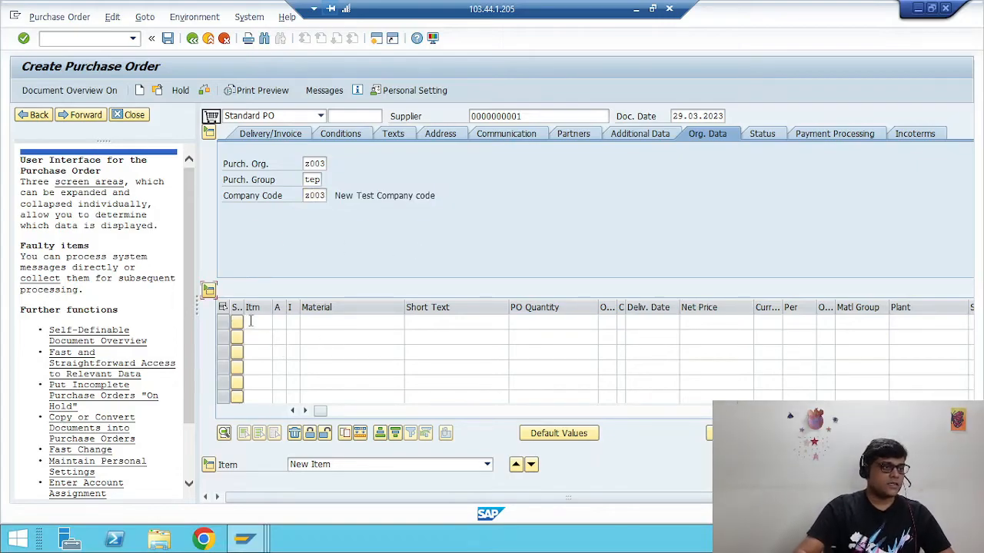
# Start item 10 in the item overview with material 1, checking the material against the Excel sheet.
pyautogui.click(250, 322)
pyautogui.write('10')
pyautogui.press('Tab')
pyautogui.press('Tab')
pyautogui.press('Tab')
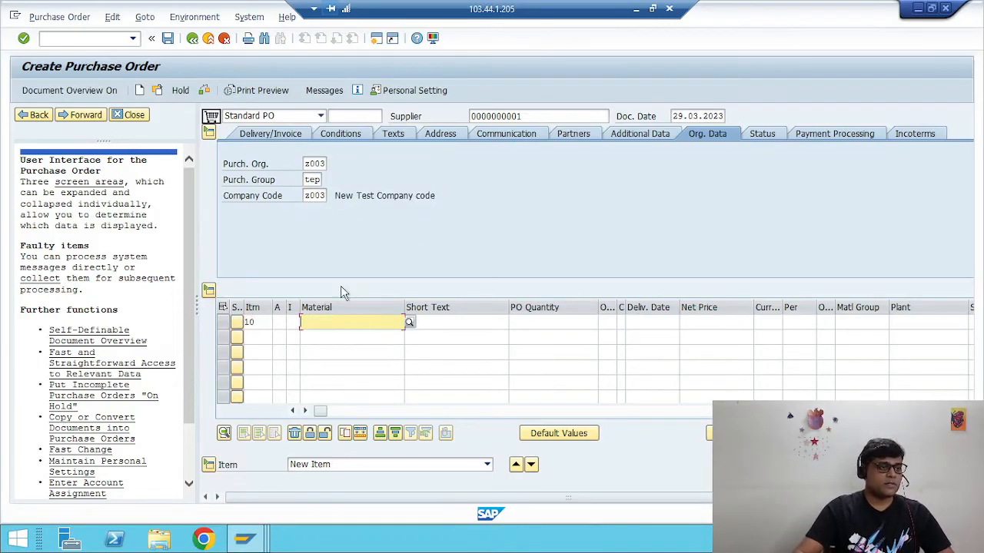
pyautogui.click(635, 9)
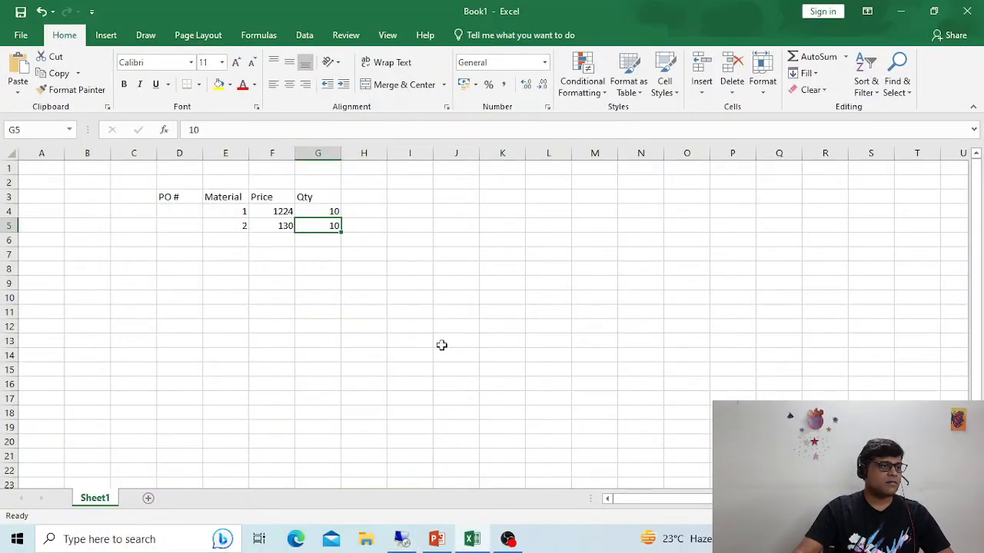
pyautogui.click(401, 538)
pyautogui.write('1')
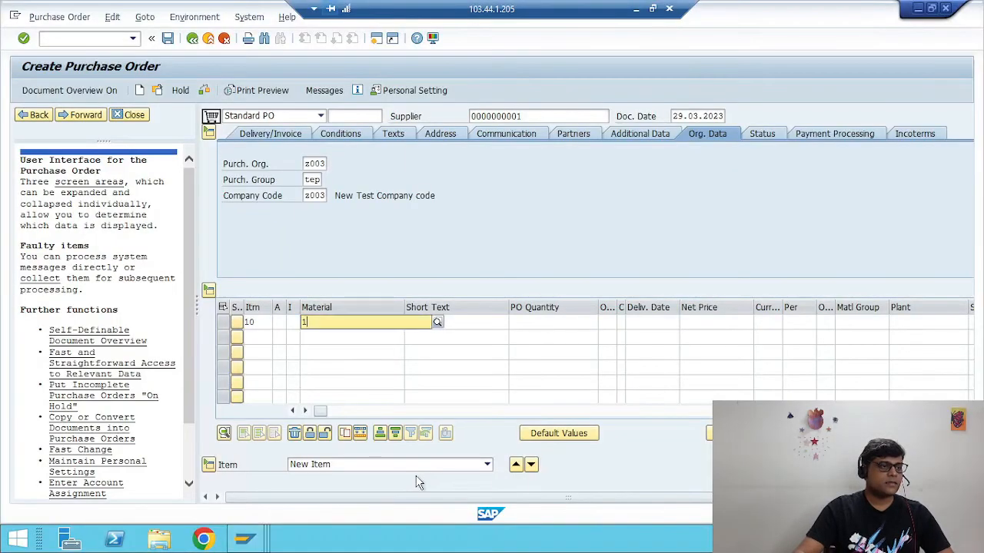
# Set item 10's PO quantity to 10 and pick 29.03.2023 as its delivery date.
pyautogui.press('Tab')
pyautogui.press('Tab')
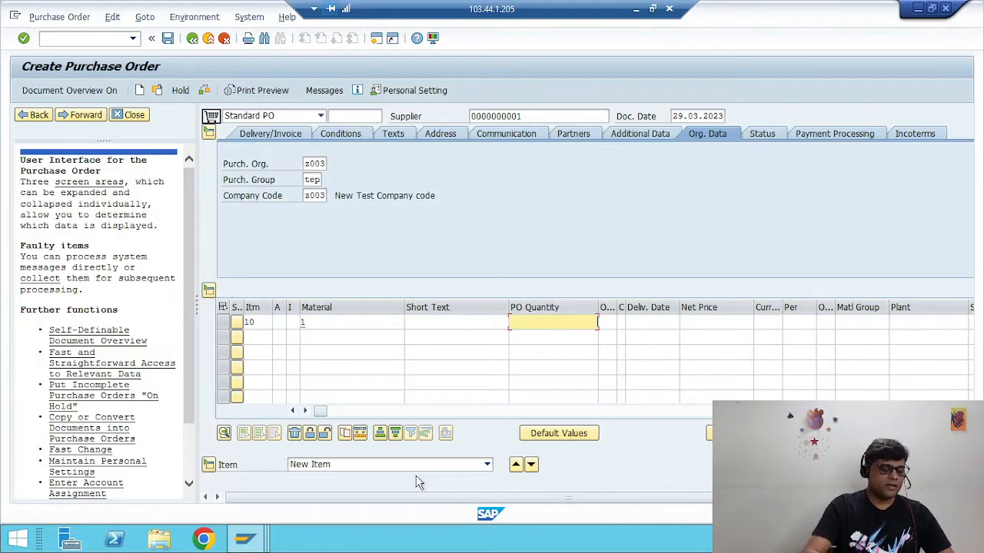
pyautogui.write('10')
pyautogui.press('Tab')
pyautogui.press('Tab')
pyautogui.press('Tab')
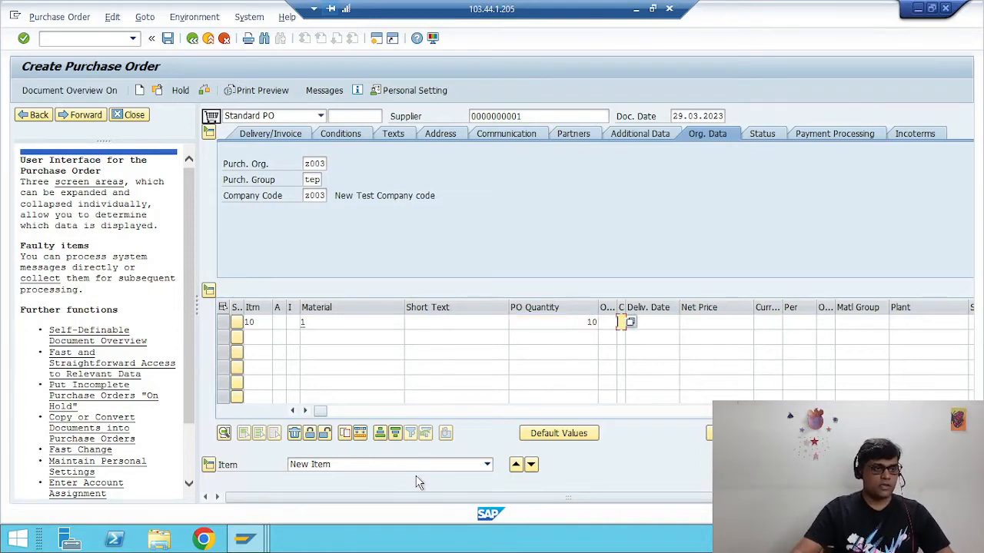
pyautogui.press('F4')
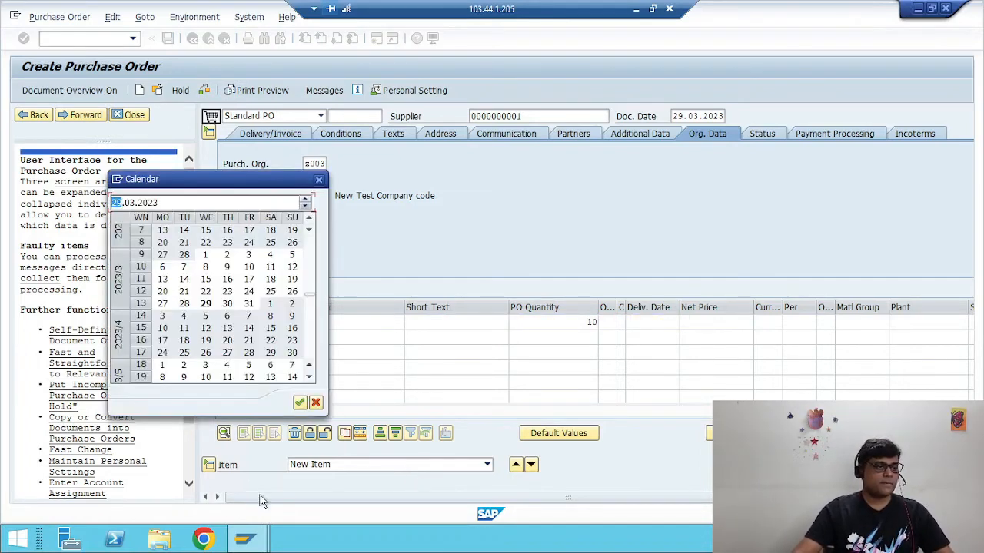
pyautogui.doubleClick(206, 305)
# Assign plant z003 and storage location z003 to item 10 and validate the entries, leaving the net price empty.
pyautogui.press('Tab')
pyautogui.press('Tab')
pyautogui.press('Tab')
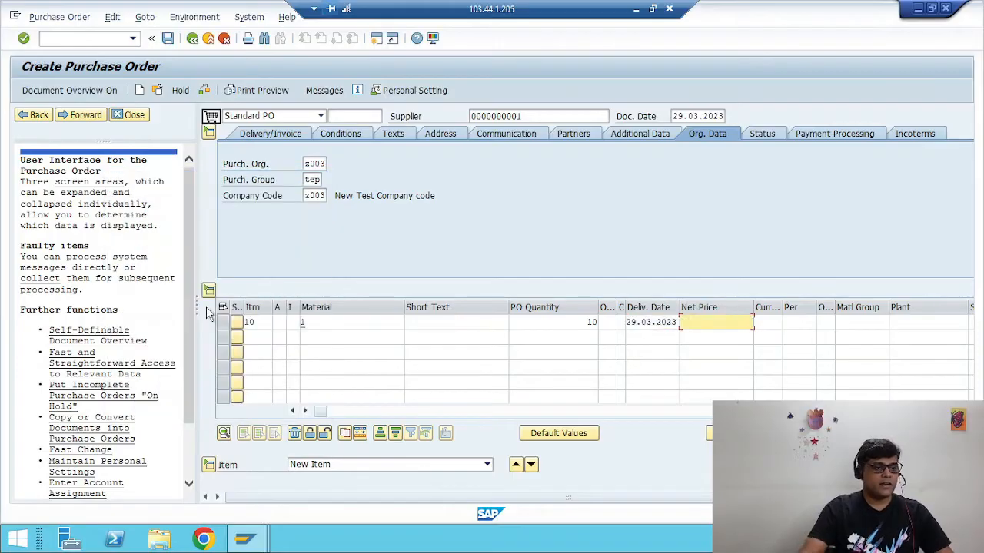
pyautogui.press('Tab')
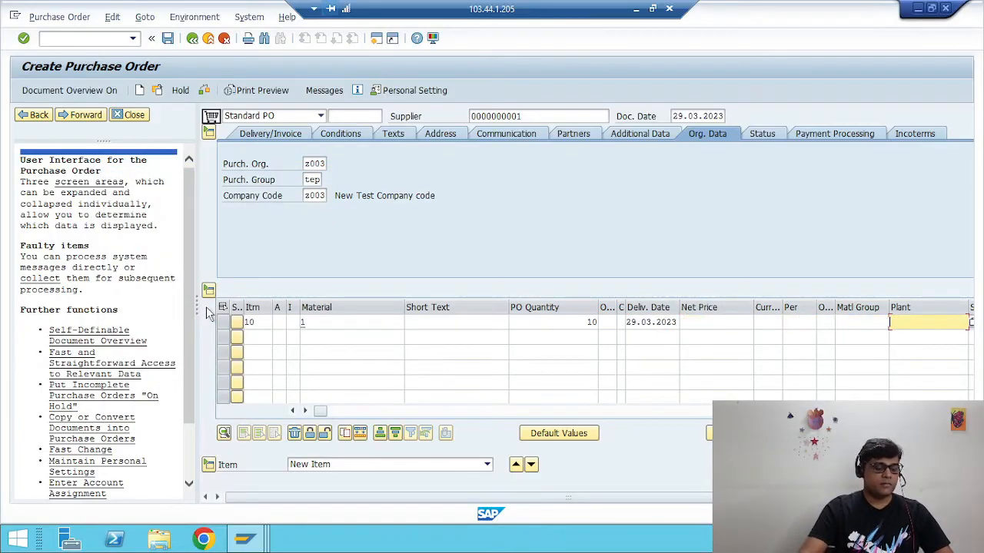
pyautogui.write('z003')
pyautogui.press('Tab')
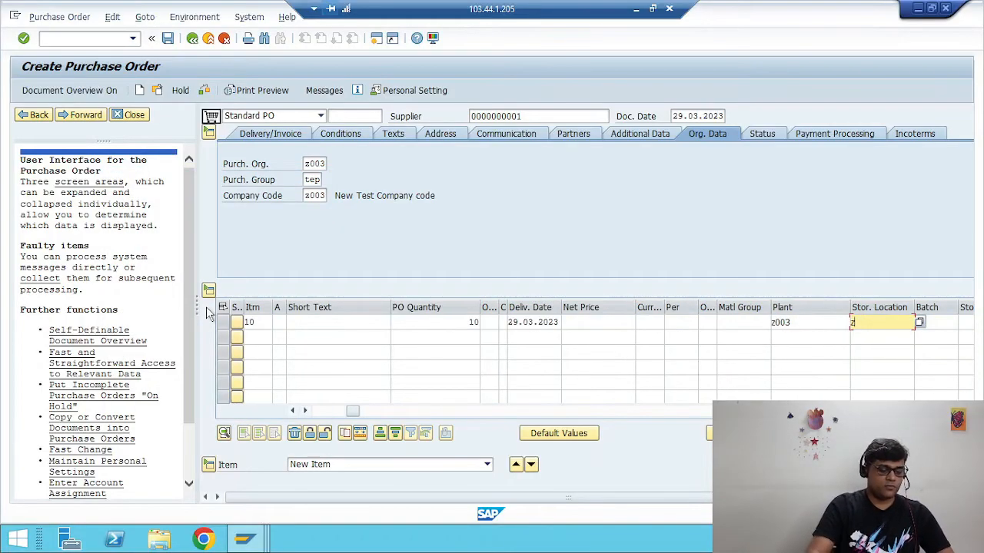
pyautogui.write('z003')
pyautogui.press('Tab')
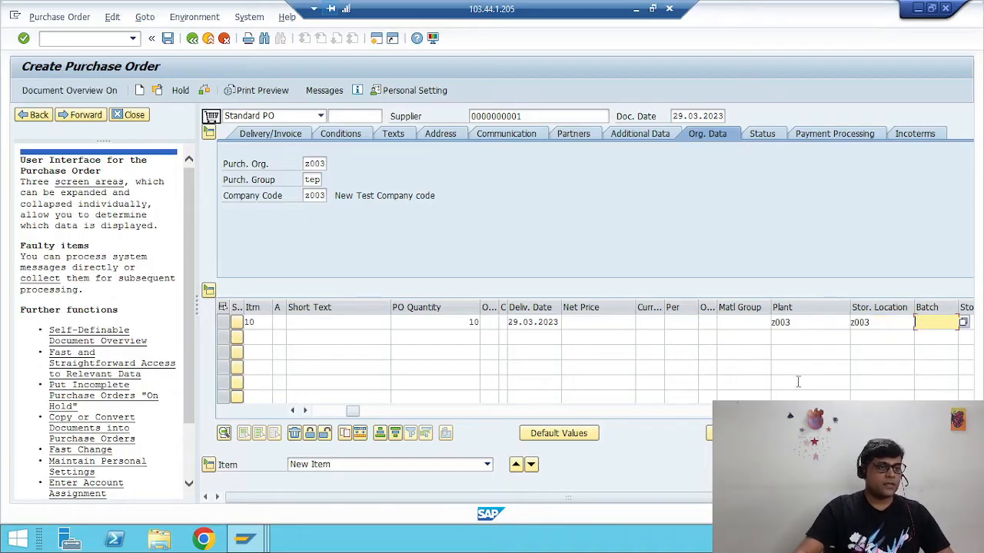
pyautogui.press('Return')
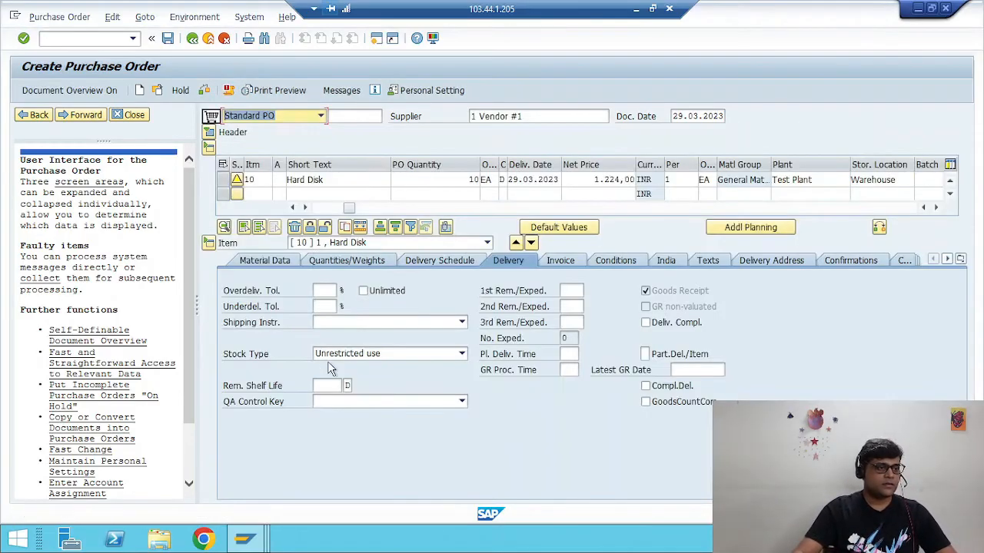
# Review item 10's pricing conditions and save the purchase order despite the system messages.
pyautogui.click(624, 261)
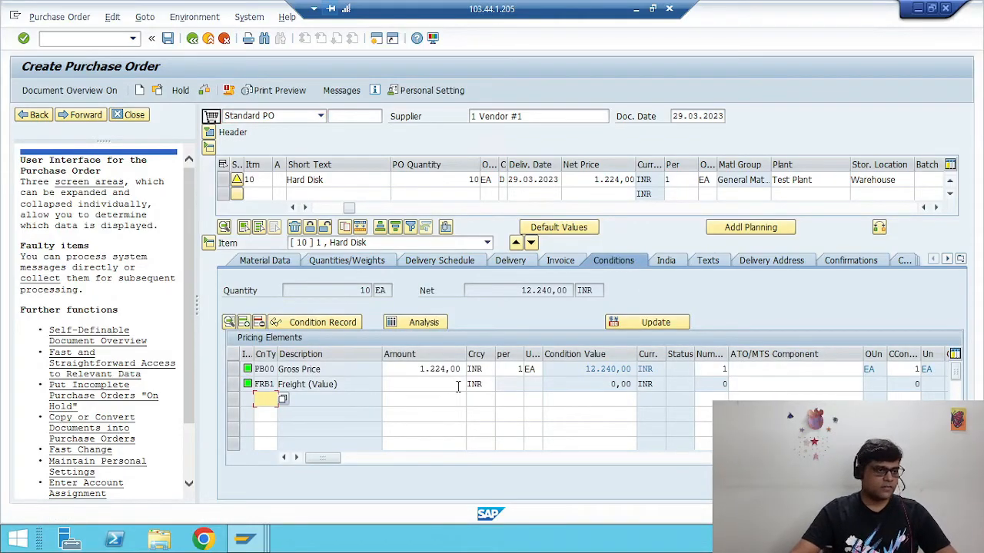
pyautogui.click(169, 39)
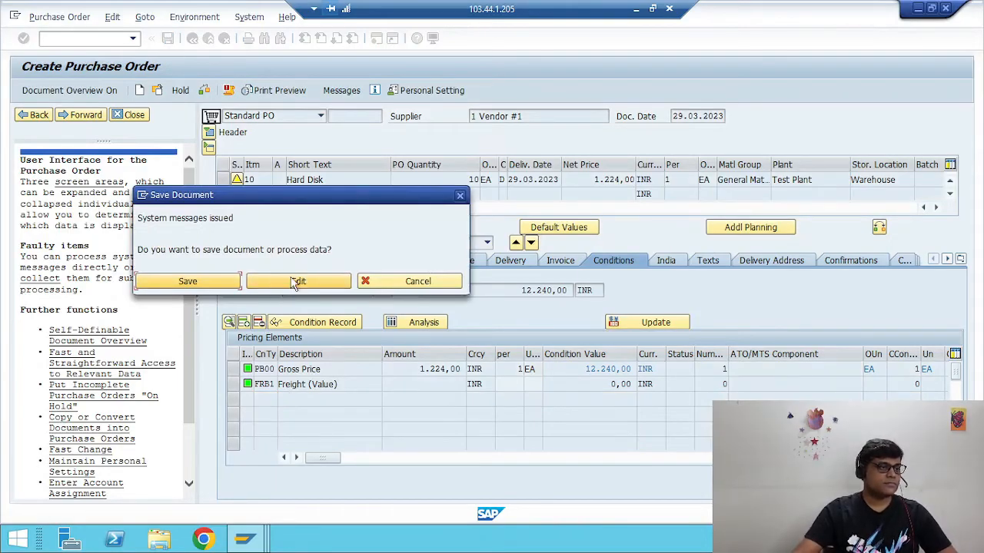
pyautogui.click(194, 282)
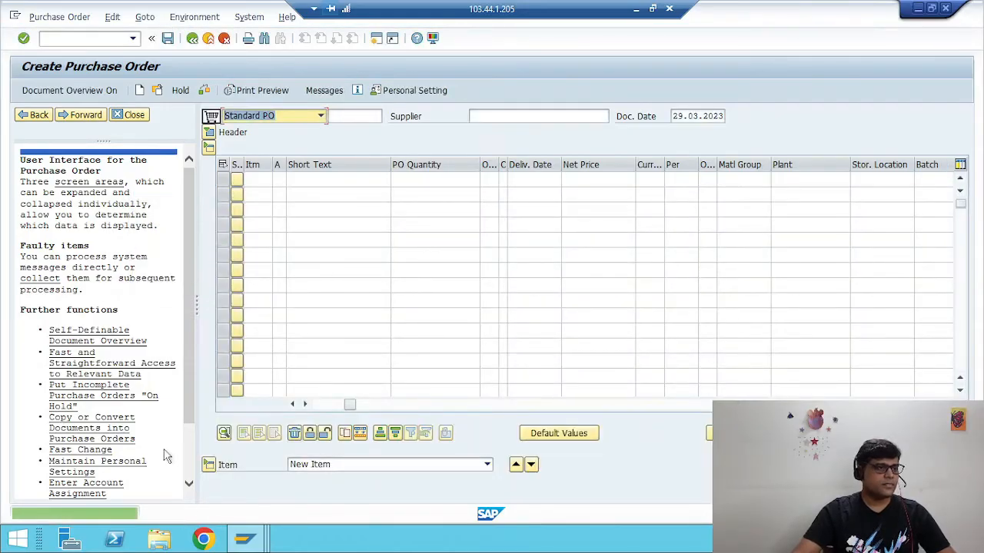
# Copy the new purchase order number from the save message's details into Excel cell D4 under PO #, and widen column D.
pyautogui.click(202, 516)
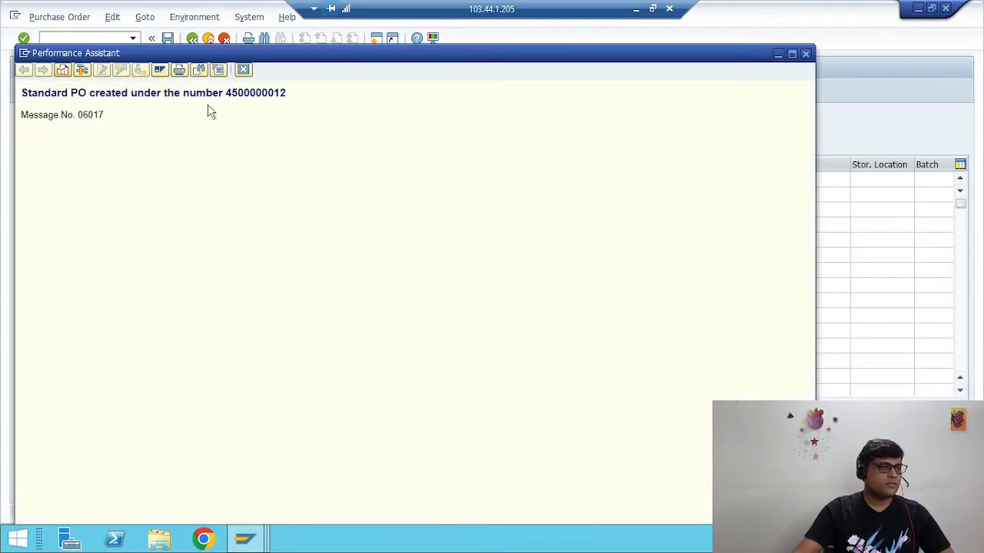
pyautogui.moveTo(227, 92); pyautogui.dragTo(399, 93)
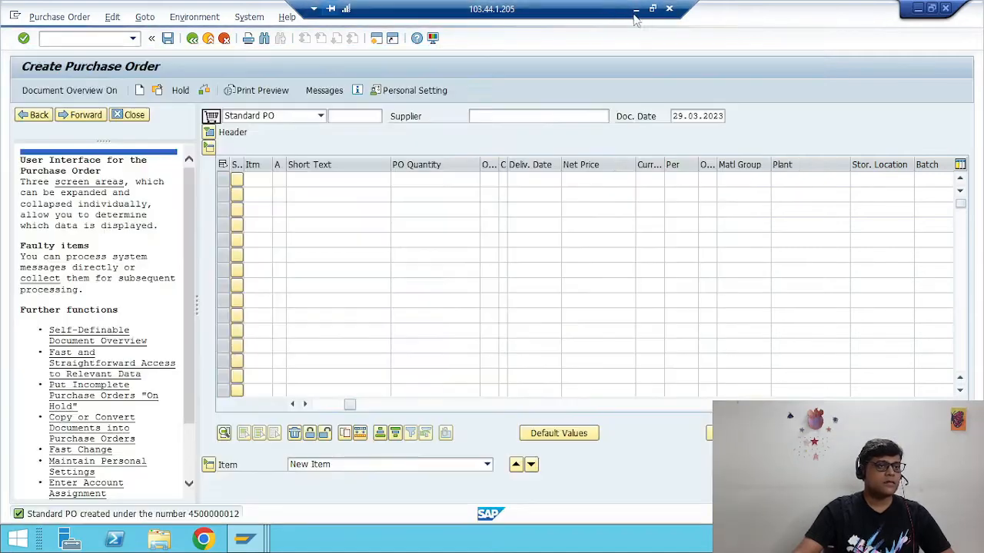
pyautogui.click(637, 9)
pyautogui.click(410, 268)
pyautogui.click(371, 206)
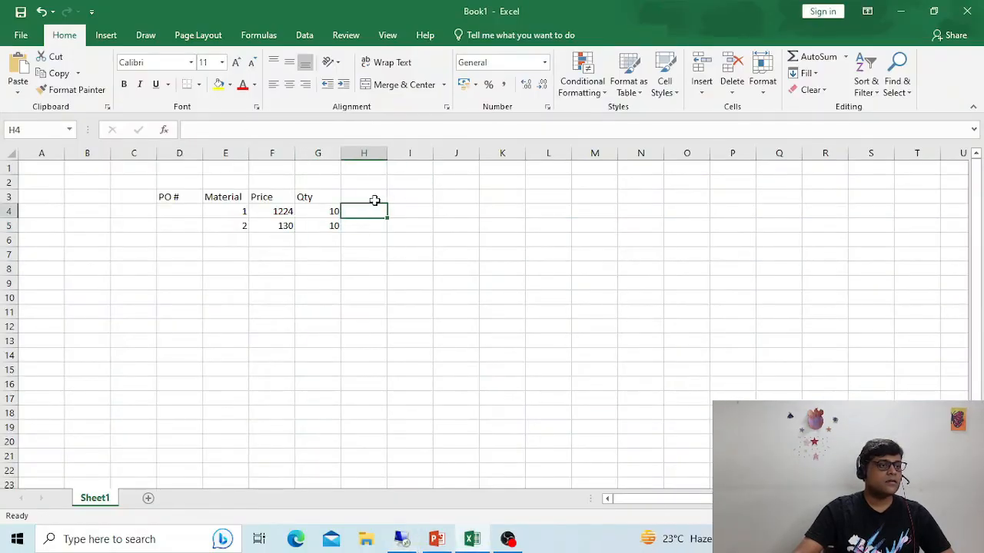
pyautogui.click(372, 197)
pyautogui.click(176, 206)
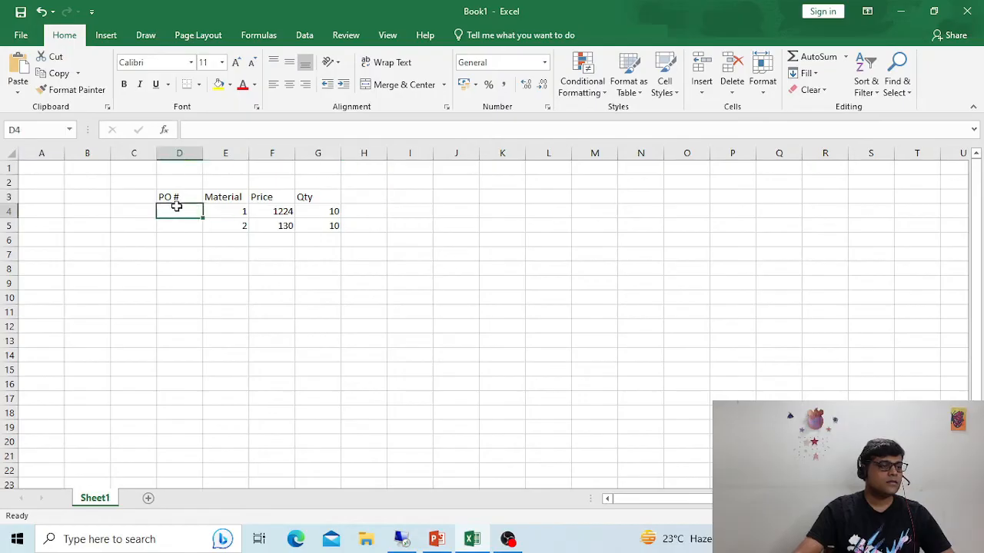
pyautogui.write('4500000012')
pyautogui.click(202, 300)
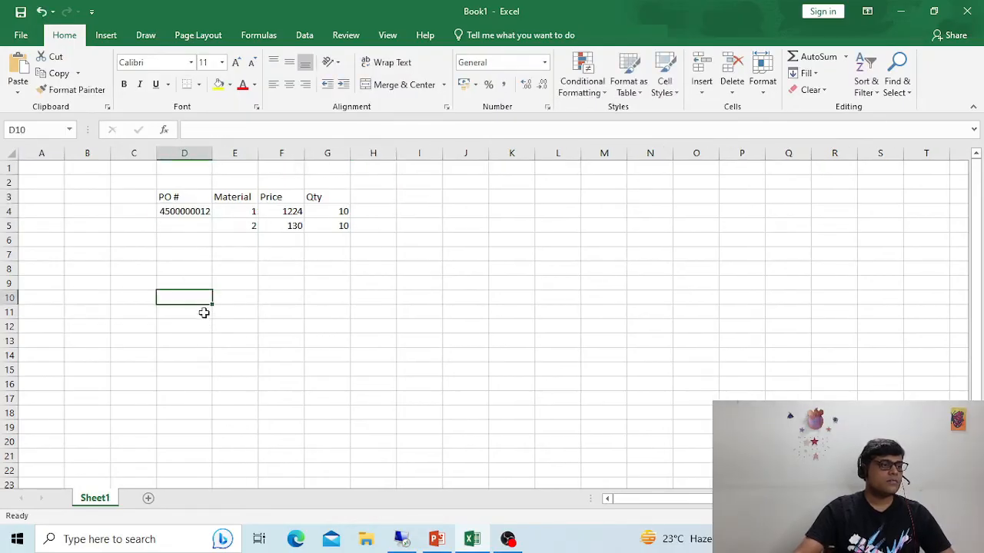
pyautogui.moveTo(212, 154); pyautogui.dragTo(239, 155)
pyautogui.click(358, 309)
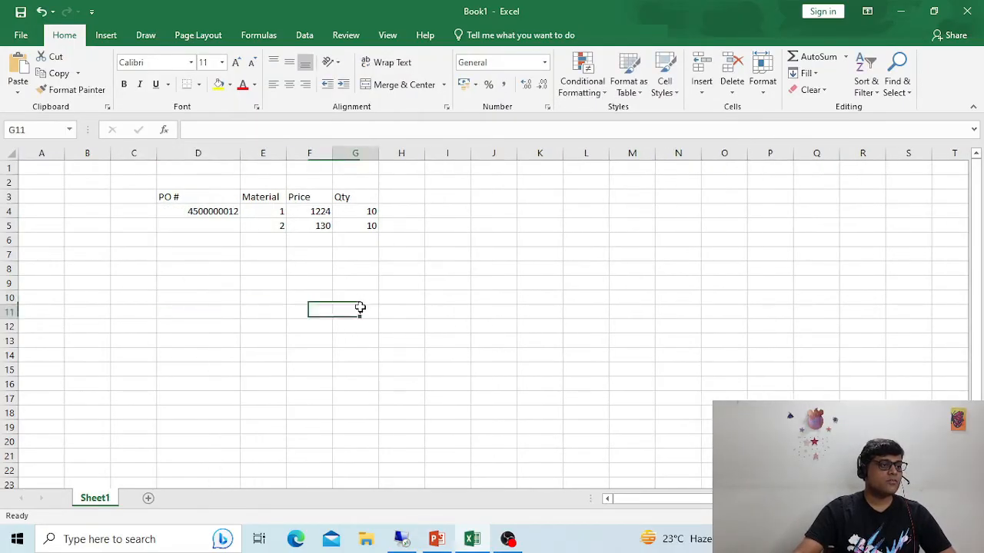
# Enter MIGO in cell H4, beside the first material's quantity.
pyautogui.click(403, 210)
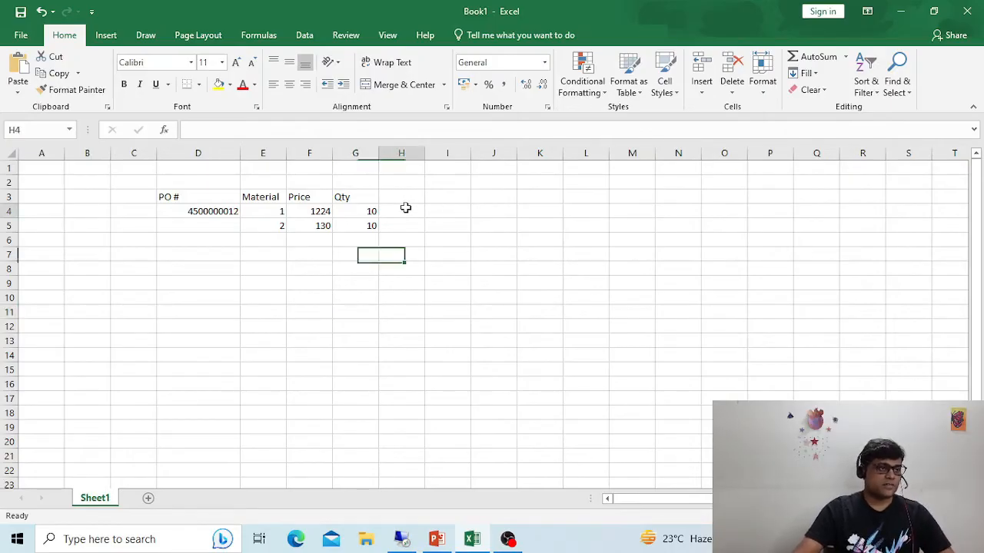
pyautogui.write('MIG')
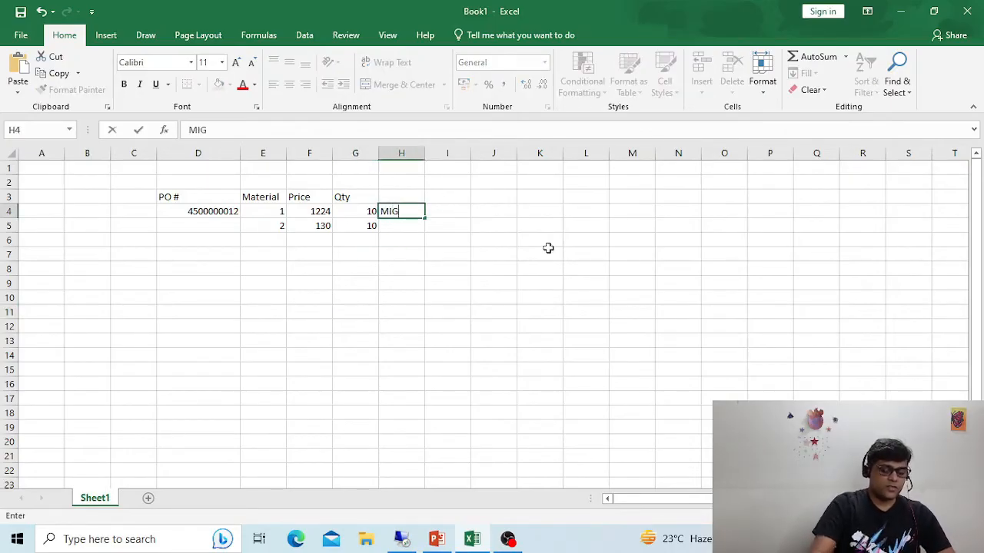
pyautogui.write('O')
pyautogui.press('Tab')
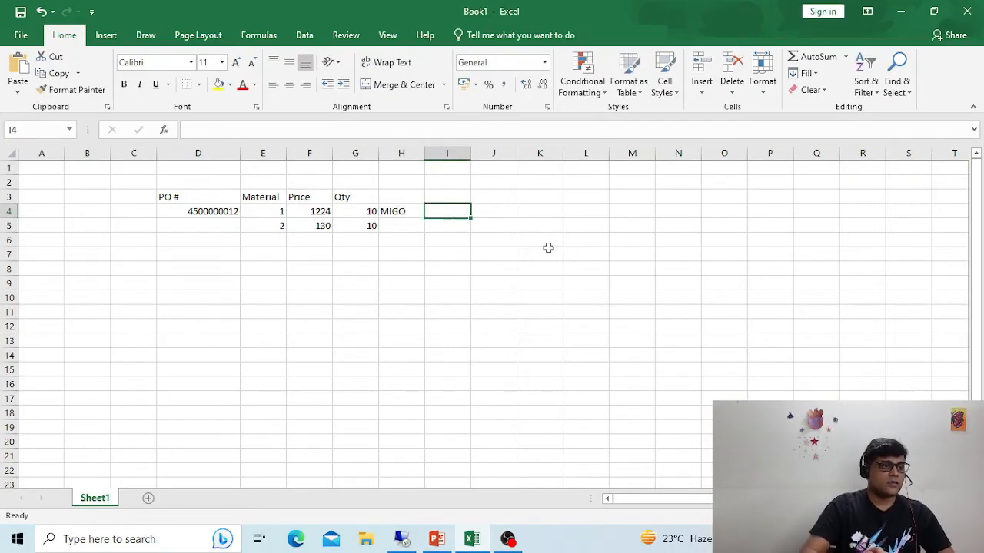
pyautogui.click(411, 539)
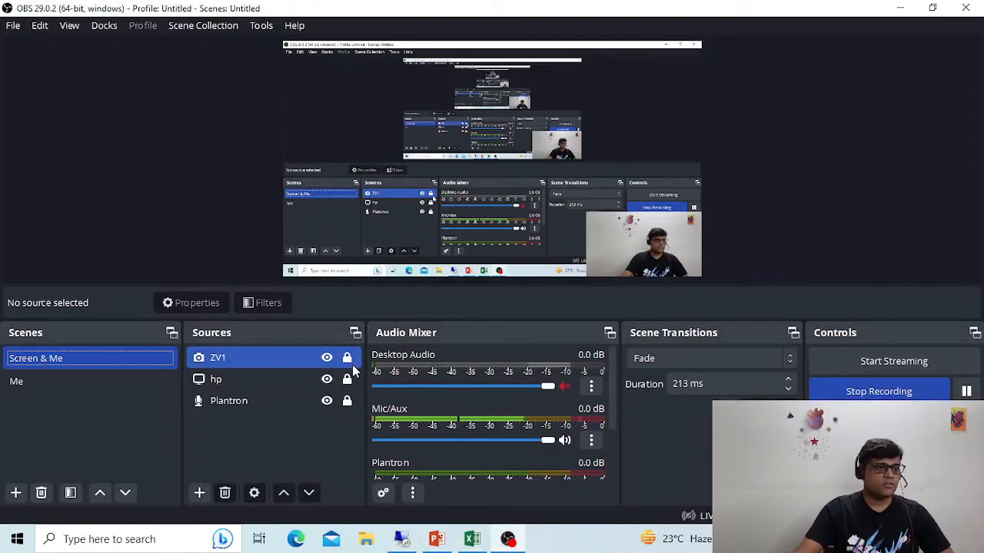
# Switch to SAP, open the MIGO goods receipt transaction, and load the newly created purchase order by its number.
pyautogui.click(437, 539)
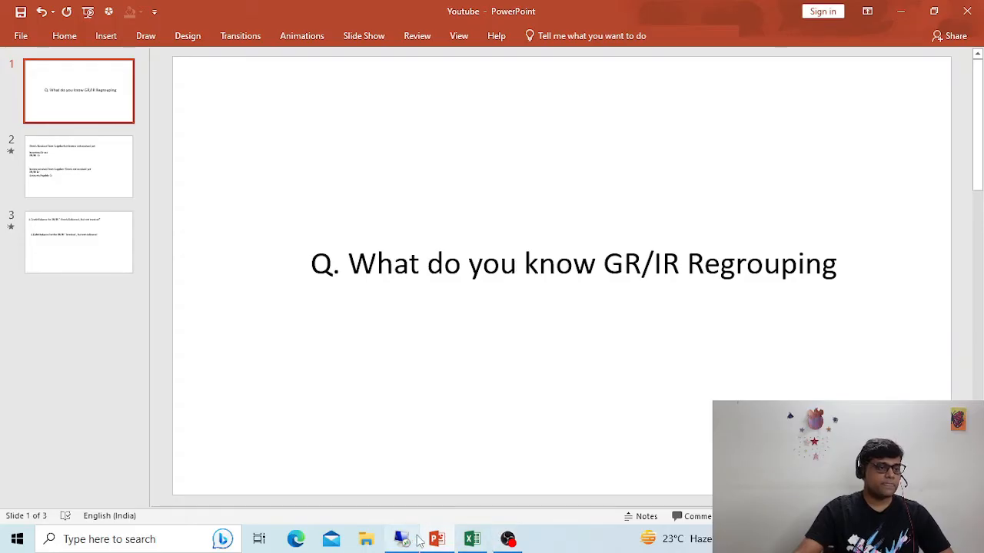
pyautogui.click(402, 540)
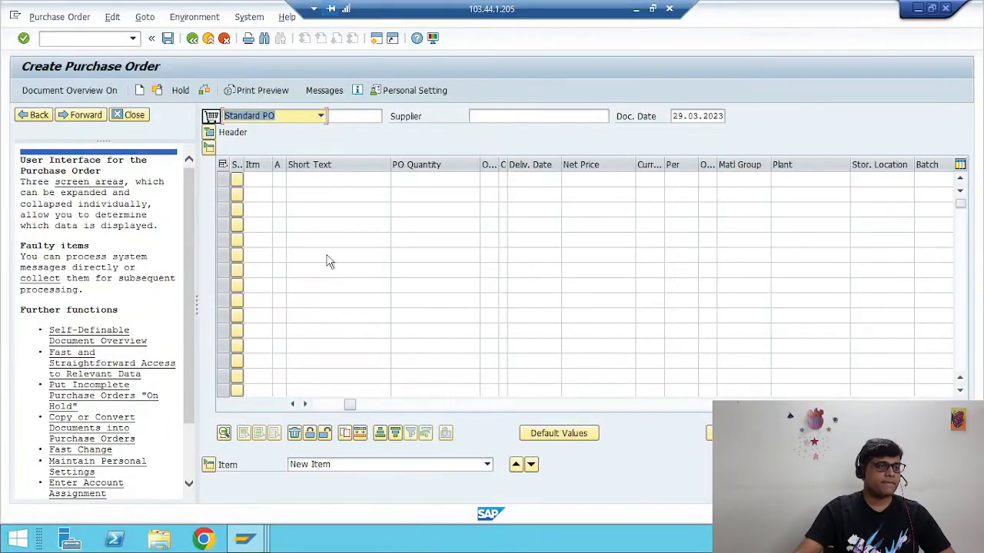
pyautogui.click(88, 38)
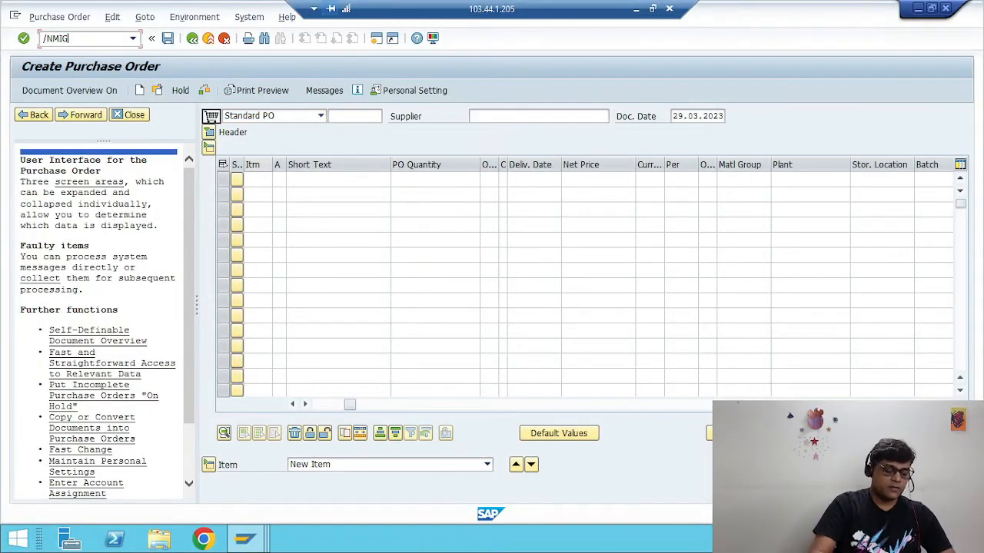
pyautogui.press('Return')
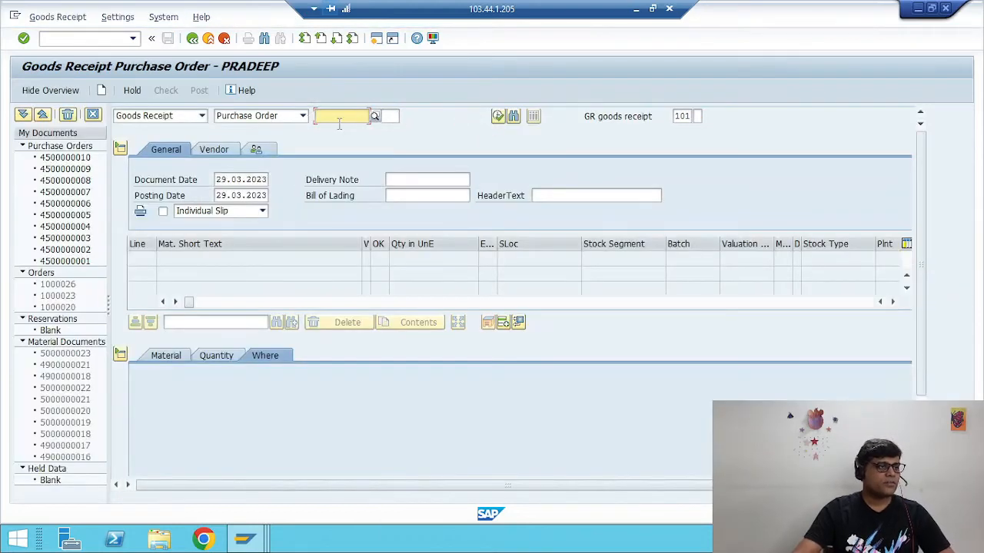
pyautogui.write('4500000012')
pyautogui.click(497, 116)
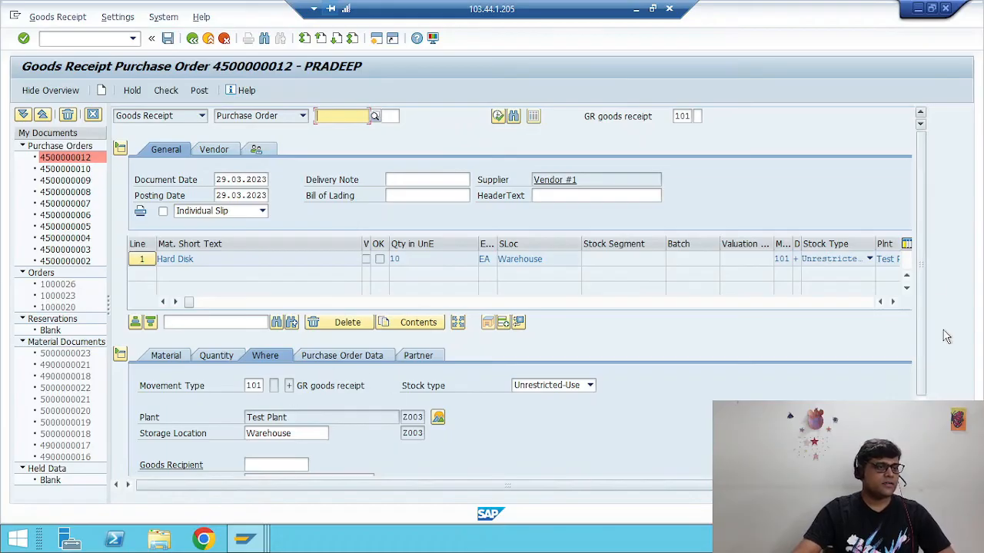
# Mark the Hard Disk line as Item OK, check the goods receipt, and post it.
pyautogui.scroll(-3, 923, 240)
pyautogui.click(169, 466)
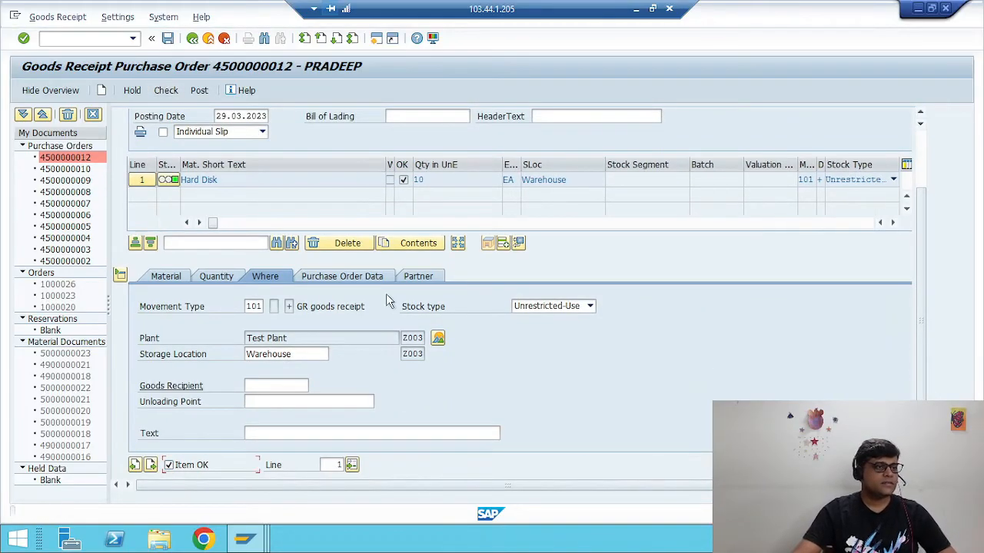
pyautogui.click(166, 91)
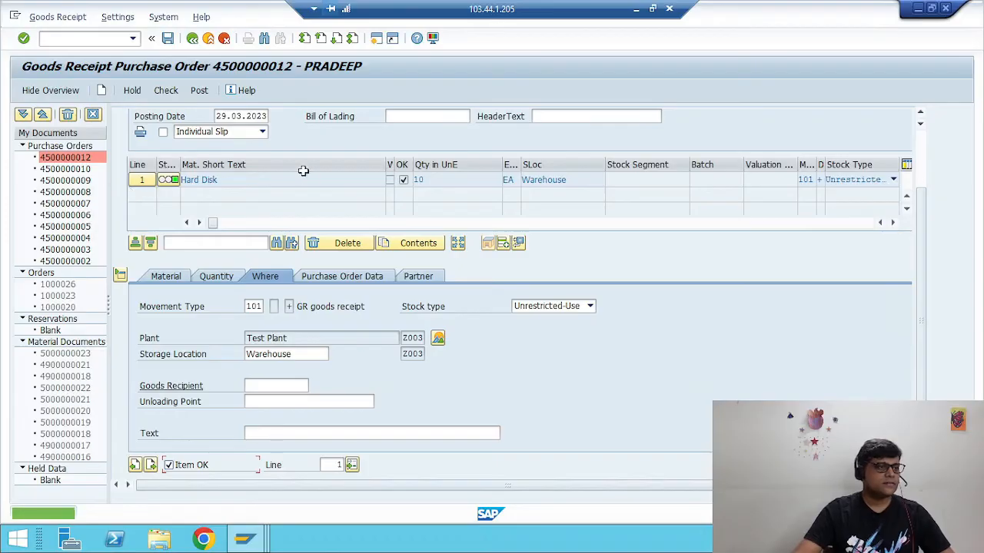
pyautogui.click(205, 91)
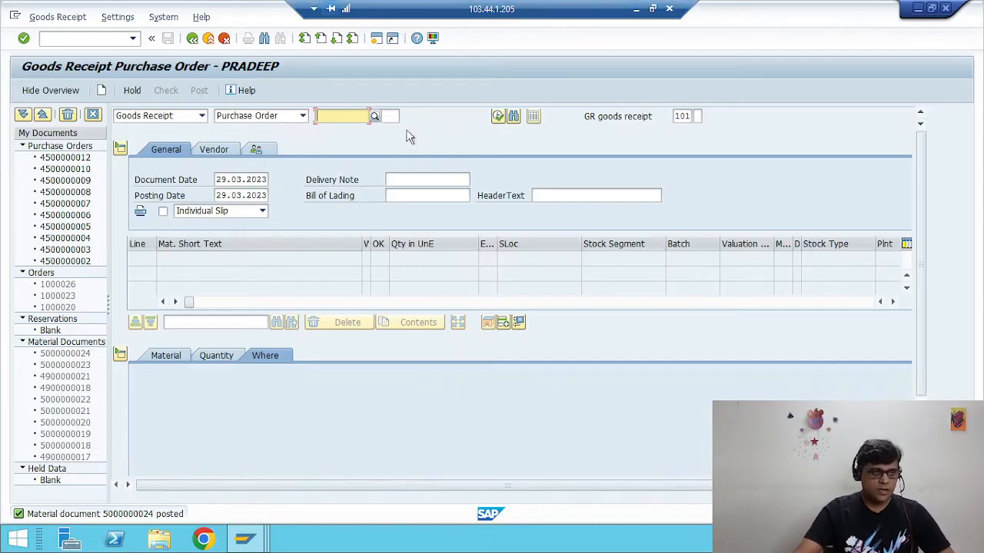
# Open the G/L account line item display, FBL3N, in a new SAP session.
pyautogui.click(376, 38)
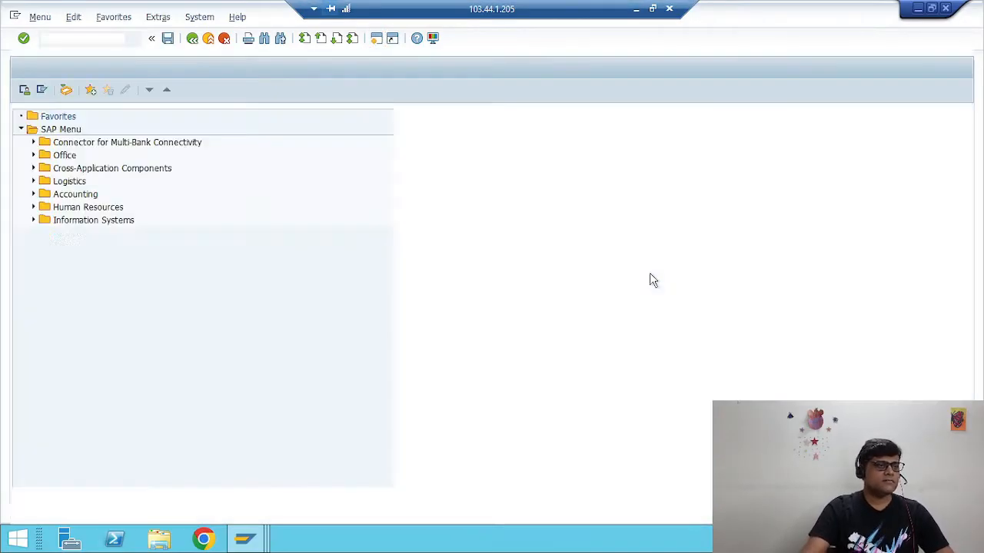
pyautogui.write('FBL3')
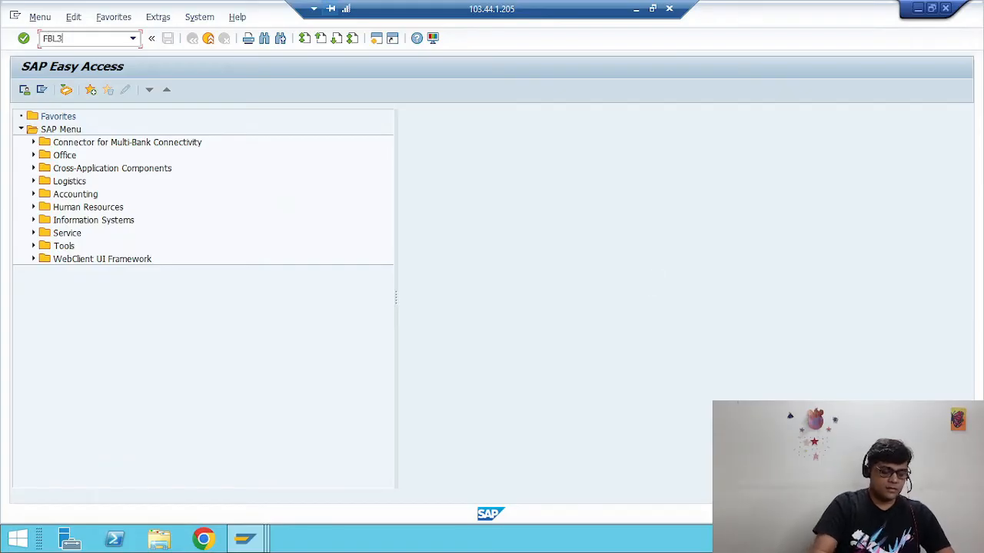
pyautogui.write('N')
pyautogui.press('Return')
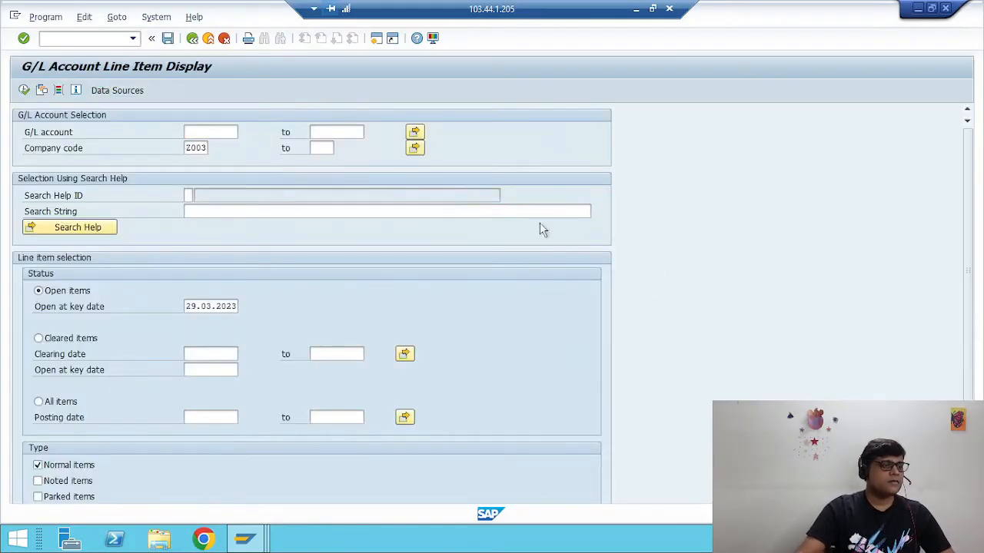
# Look up the G/L accounts of chart of accounts Z003, find *GR/IR, and select the GR/IR Clrg account.
pyautogui.press('F4')
pyautogui.click(636, 9)
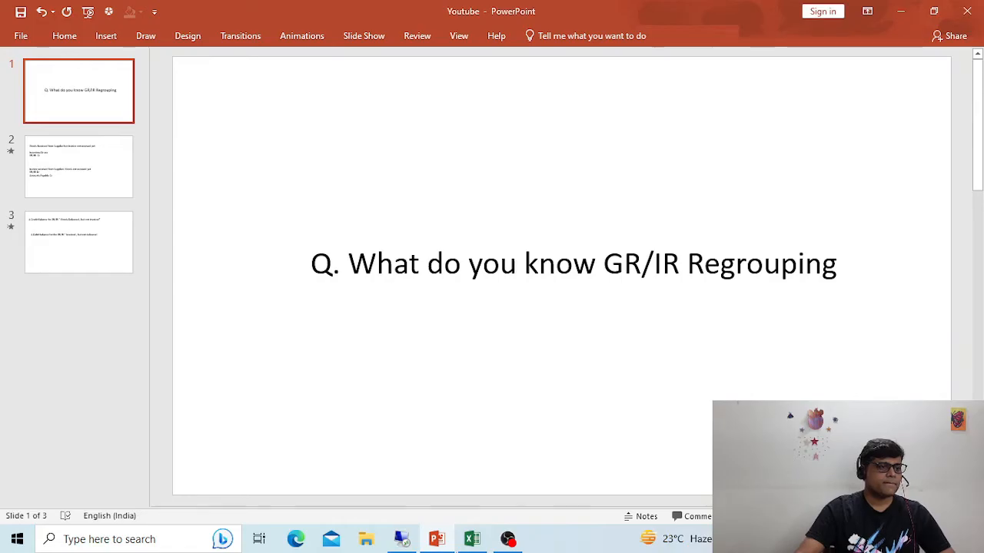
pyautogui.click(414, 543)
pyautogui.press('Tab')
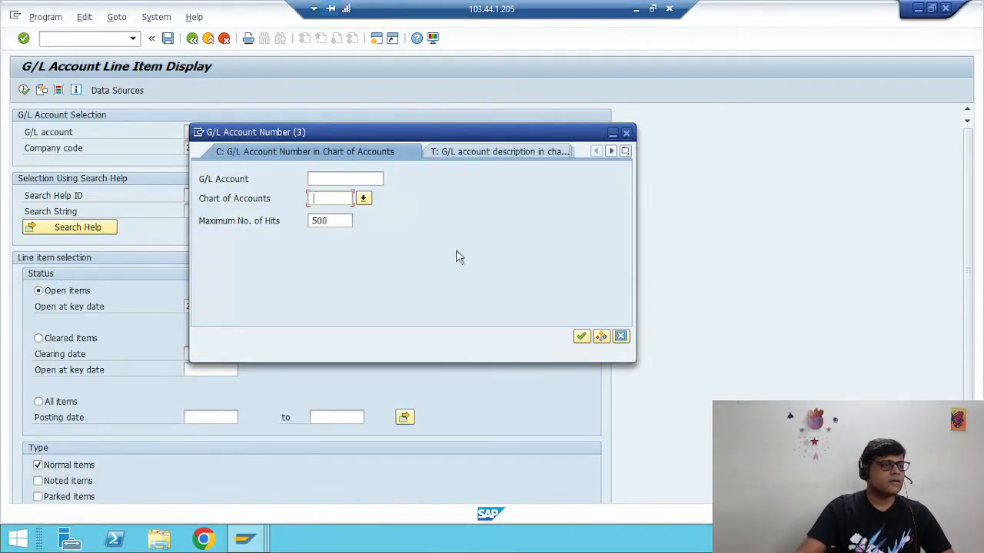
pyautogui.write('Z003')
pyautogui.press('Return')
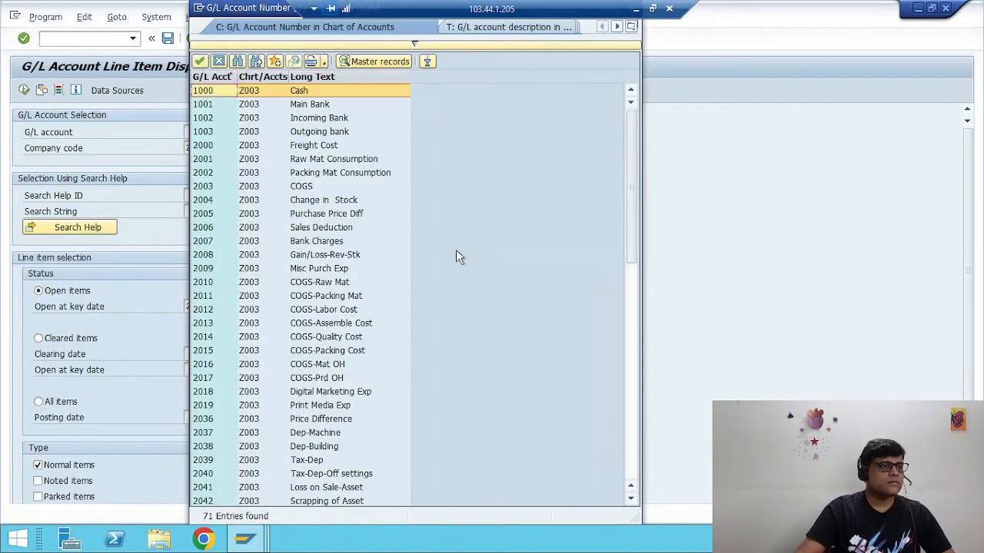
pyautogui.hotkey('ctrl', 'f')
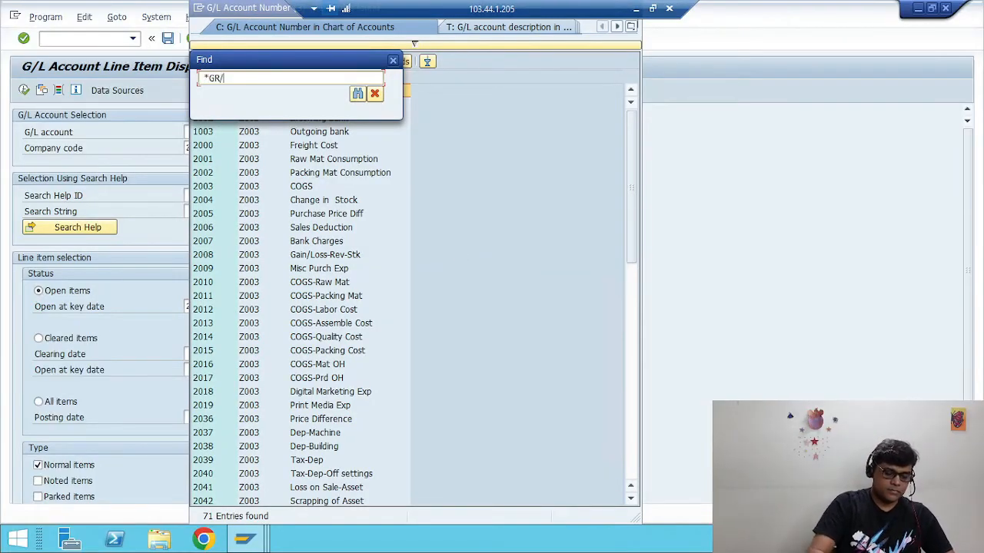
pyautogui.write('*GR/IR')
pyautogui.press('Return')
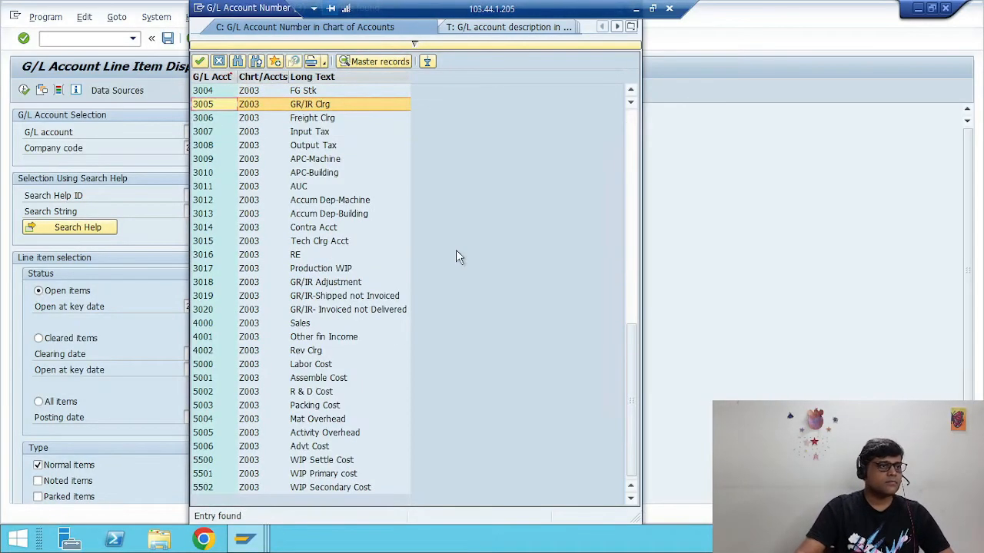
pyautogui.press('Return')
# Run the line item report for all items with posting dates from 29.03.2023 to 29.03.2023.
pyautogui.click(39, 401)
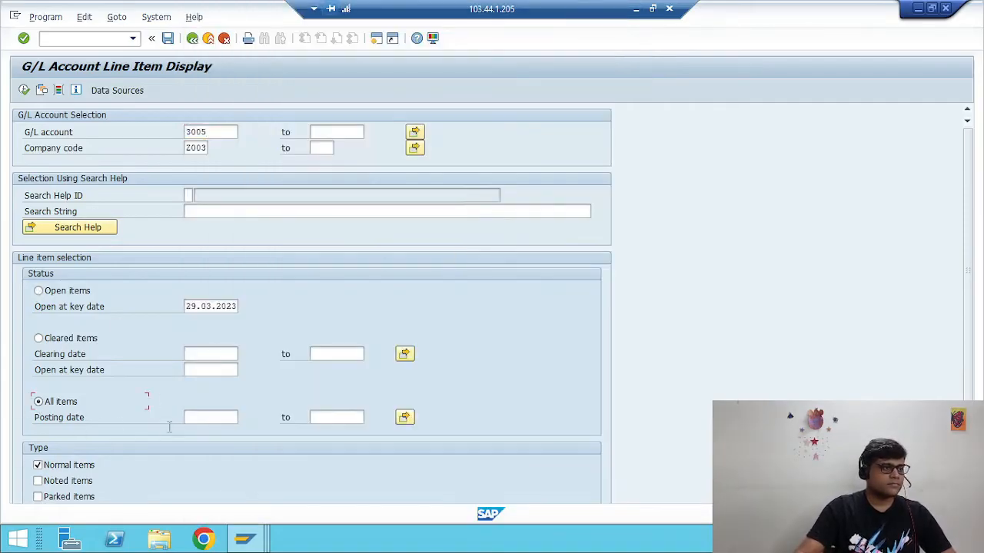
pyautogui.click(228, 417)
pyautogui.press('F4')
pyautogui.press('Return')
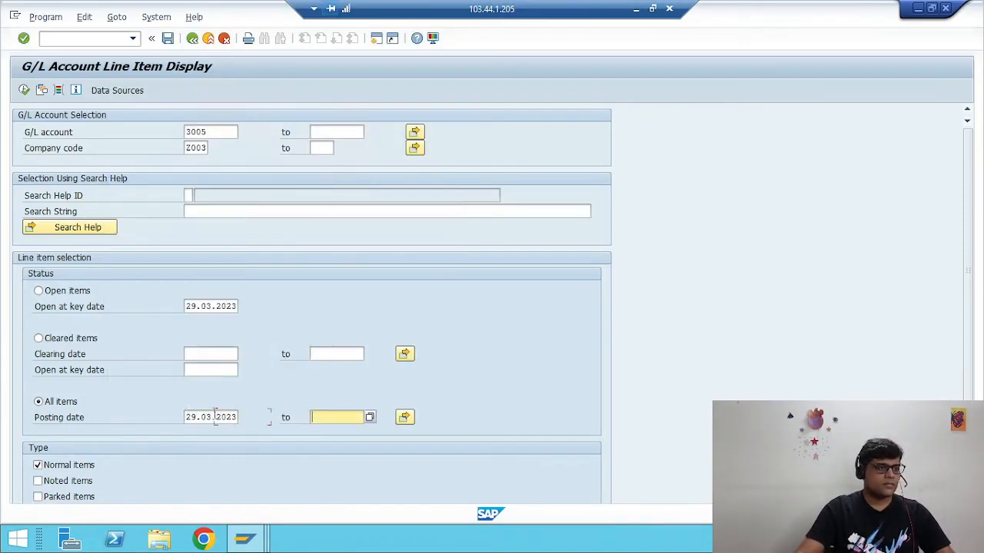
pyautogui.press('F4')
pyautogui.press('Return')
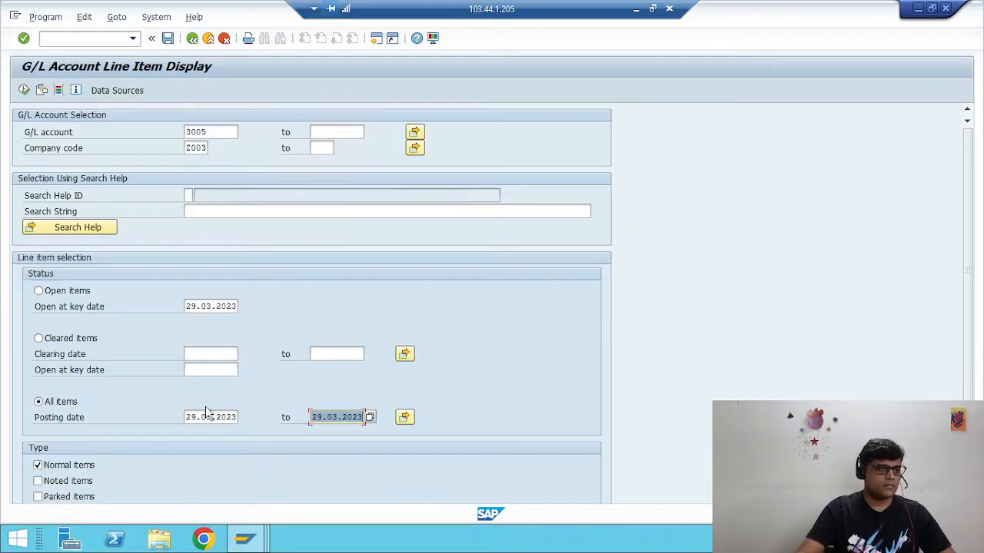
pyautogui.click(25, 91)
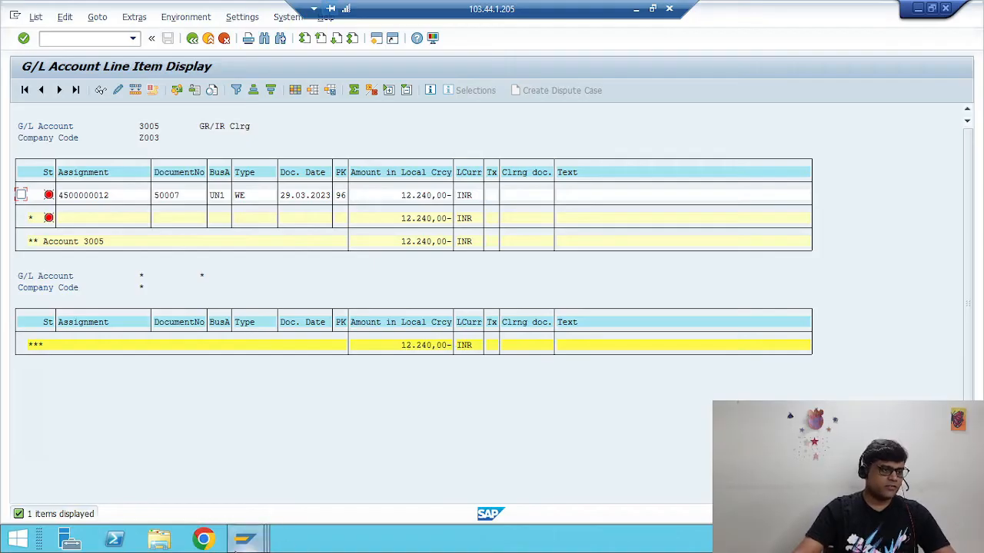
# Return to the goods receipt session and open the purchase order creation transaction ME21N there.
pyautogui.moveTo(240, 543)
pyautogui.click(402, 495)
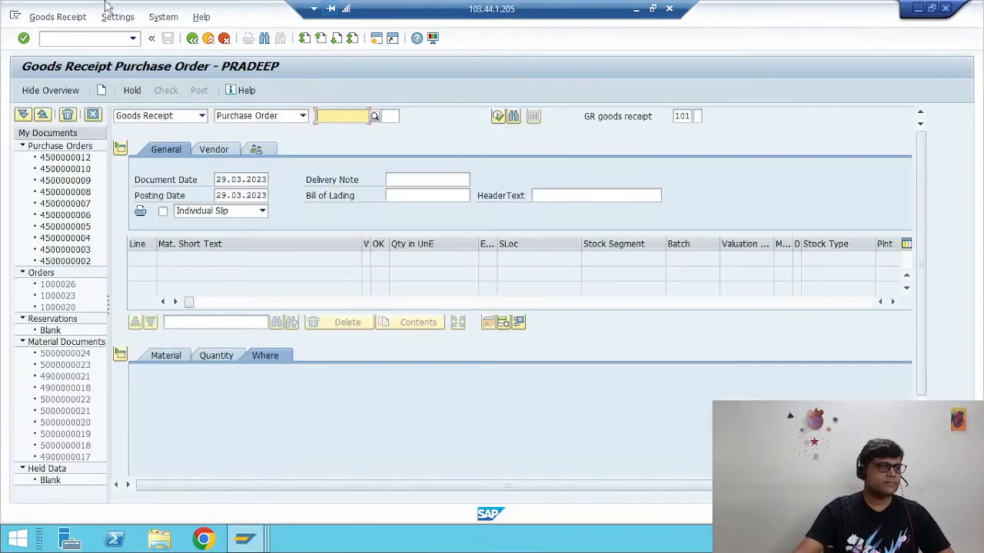
pyautogui.click(72, 37)
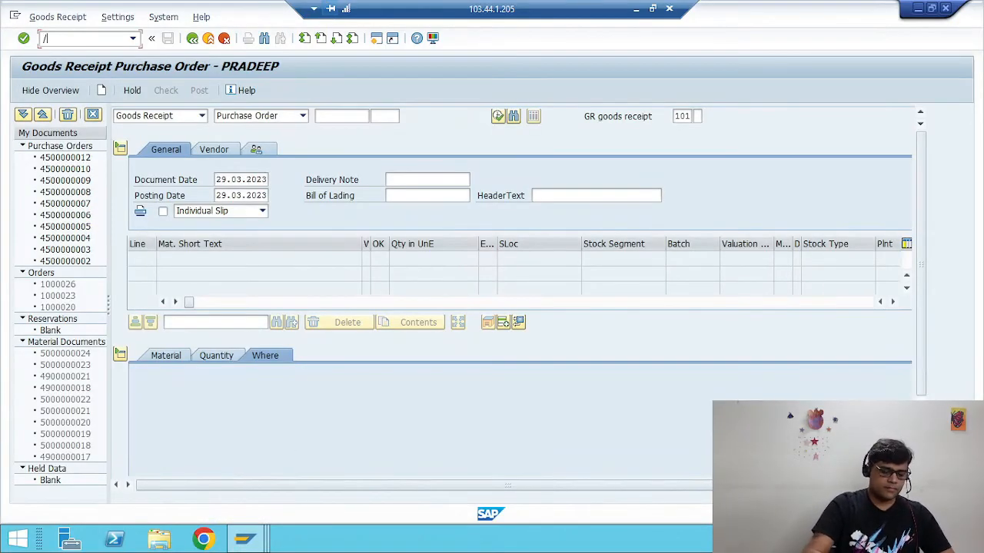
pyautogui.write('/NME21N')
pyautogui.press('Return')
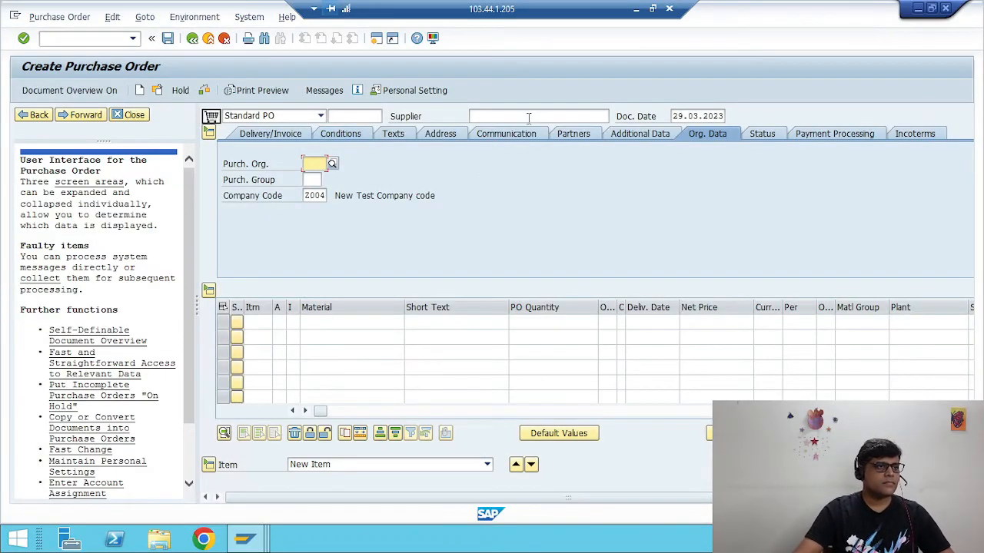
# Search for suppliers and assign the Gurgaon supplier VENDOR #1 to the purchase order.
pyautogui.click(582, 115)
pyautogui.click(615, 116)
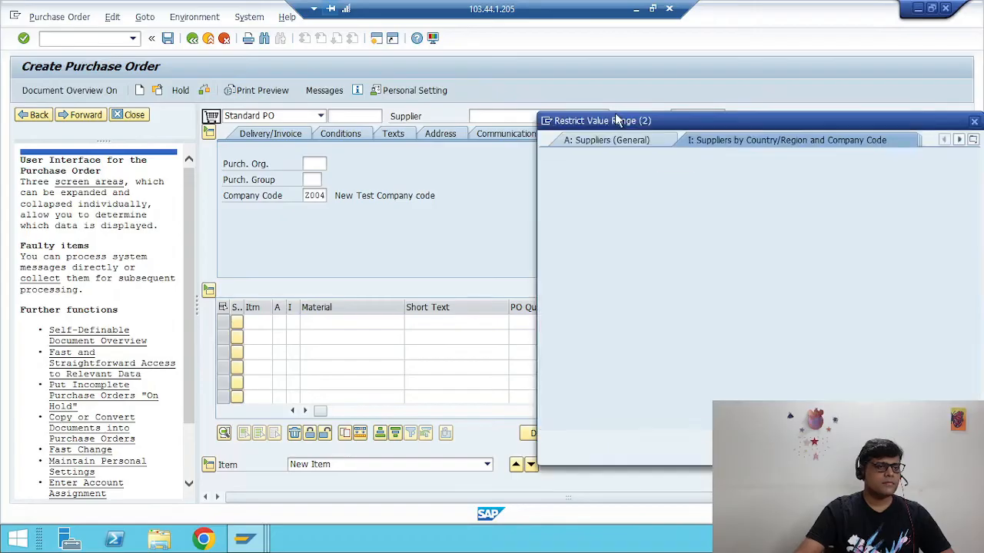
pyautogui.press('Return')
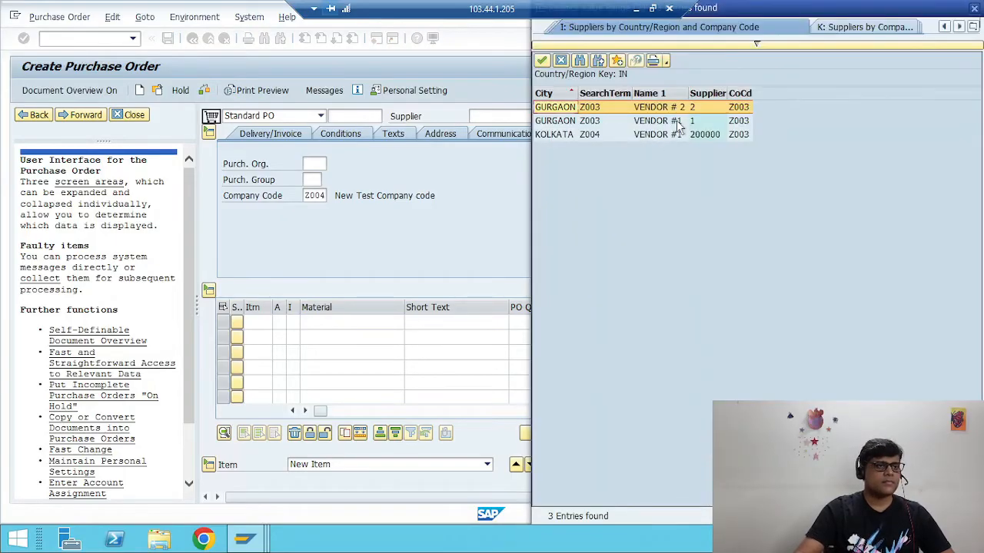
pyautogui.doubleClick(673, 119)
# Set the purchasing organization to Z003, the purchasing group to TEP, and the company code to Z003.
pyautogui.click(312, 163)
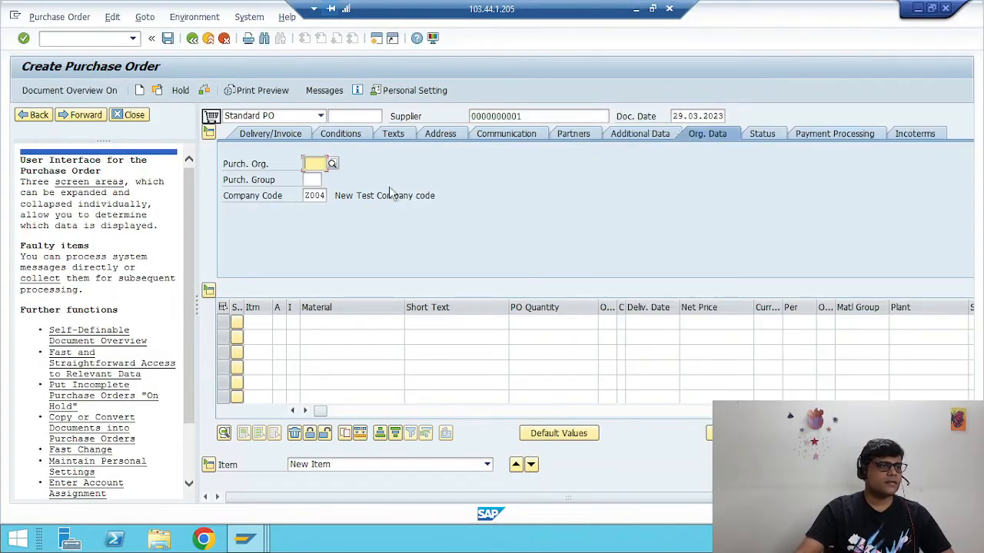
pyautogui.write('Z003')
pyautogui.press('Tab')
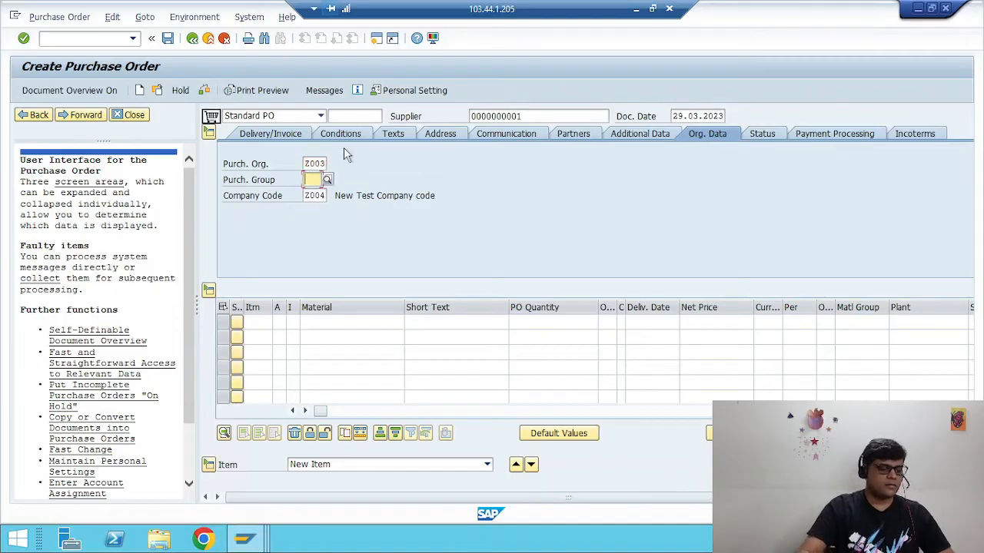
pyautogui.write('TEP')
pyautogui.press('Tab')
pyautogui.hotkey('shift', 'Tab')
pyautogui.hotkey('shift', 'Tab')
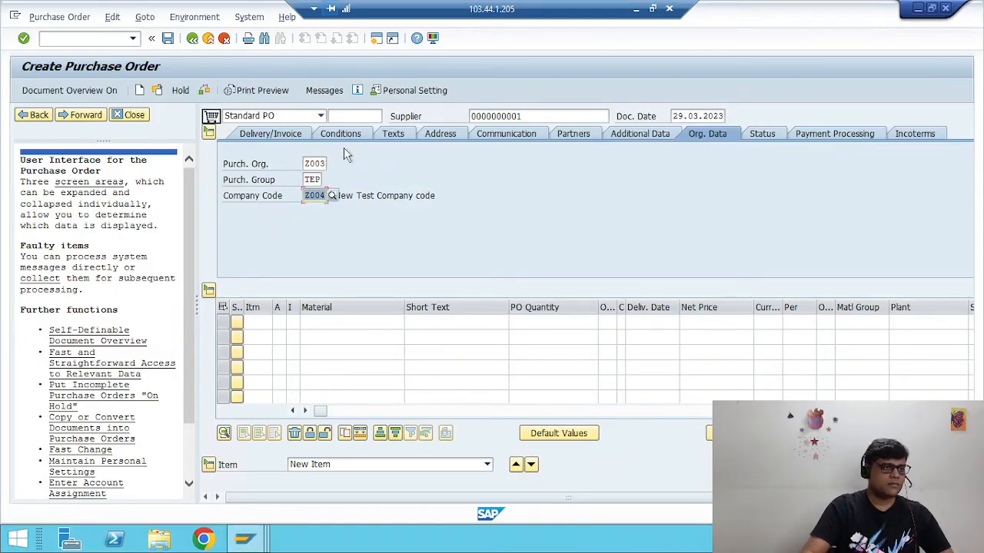
pyautogui.write('Z003')
pyautogui.press('Tab')
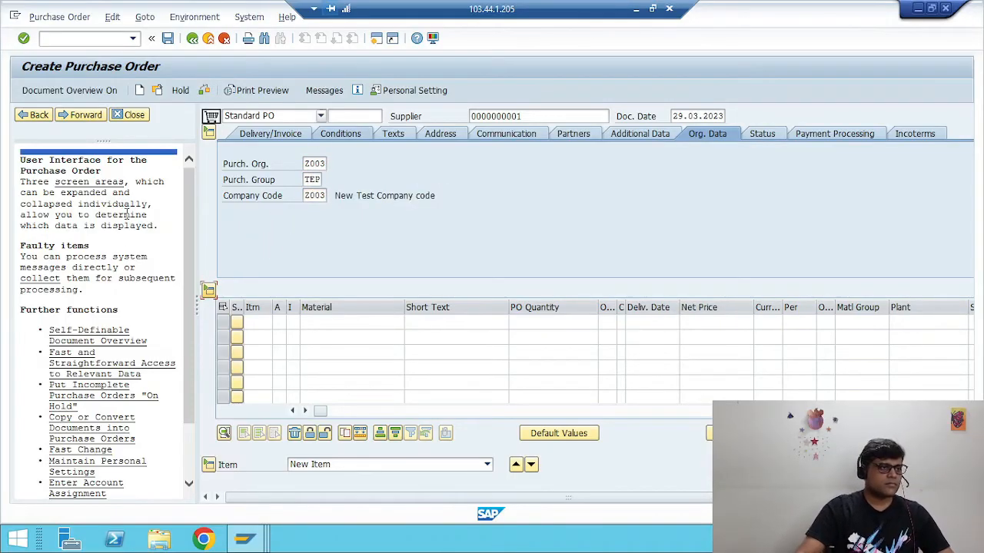
# Enter item 10 with material 2 and a purchase order quantity of 10.
pyautogui.press('Tab')
pyautogui.write('10')
pyautogui.press('Tab')
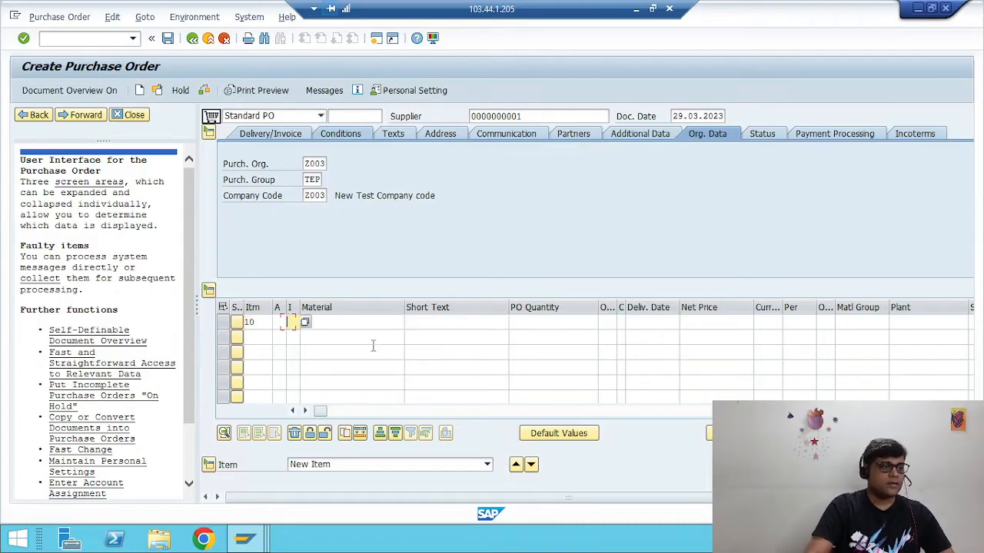
pyautogui.press('Tab')
pyautogui.write('2')
pyautogui.press('Tab')
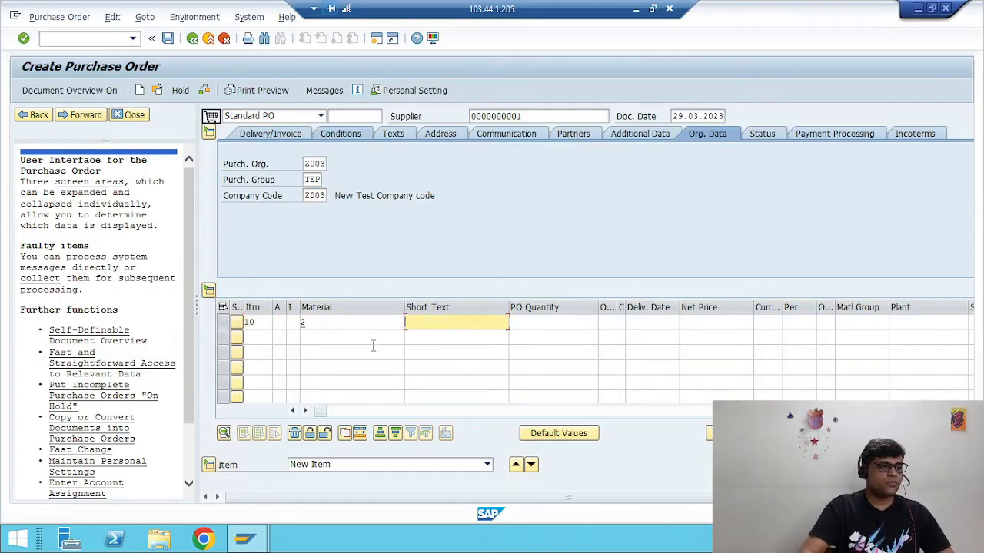
pyautogui.press('Tab')
pyautogui.press('Tab')
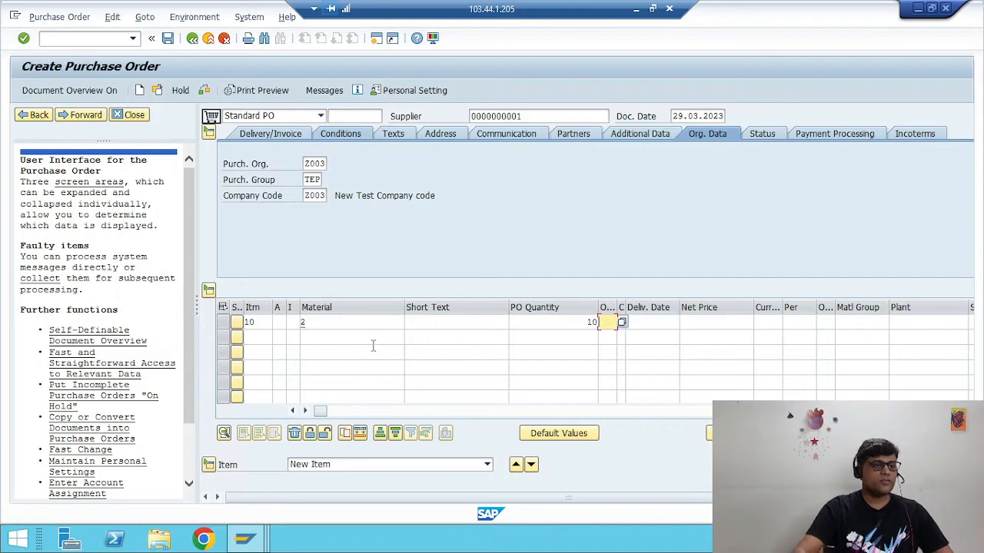
# Set item 10's delivery date to 29.03.2023 and its plant to Z003, leaving the net price empty.
pyautogui.press('Tab')
pyautogui.press('Tab')
pyautogui.click(498, 412)
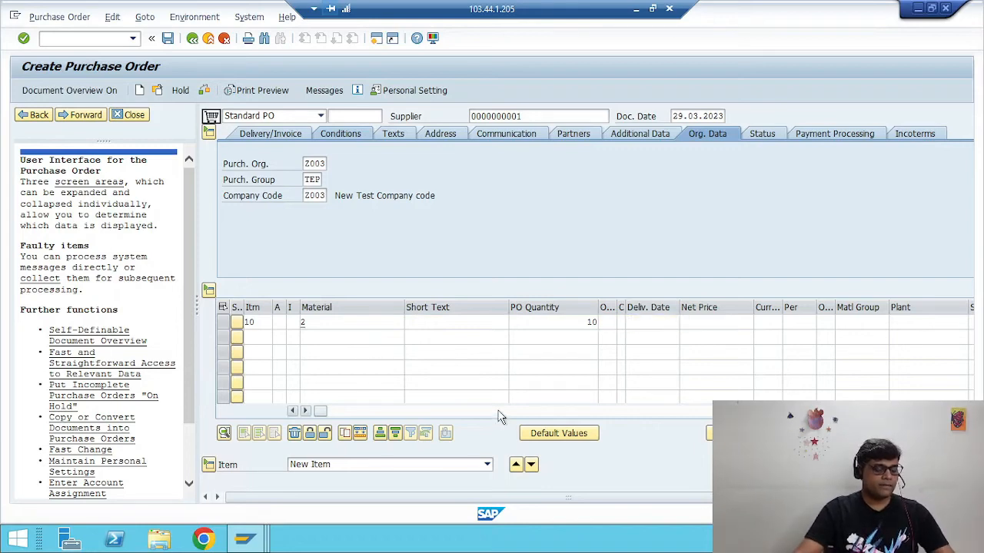
pyautogui.press('F4')
pyautogui.press('Return')
pyautogui.press('Tab')
pyautogui.press('Tab')
pyautogui.press('Tab')
pyautogui.press('Tab')
pyautogui.press('Tab')
pyautogui.press('Tab')
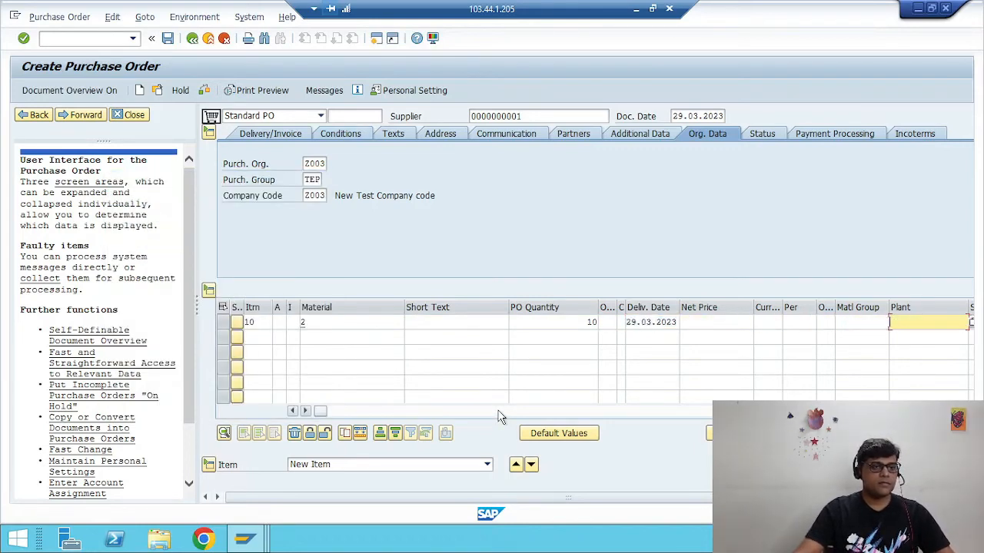
pyautogui.write('Z003')
pyautogui.press('Tab')
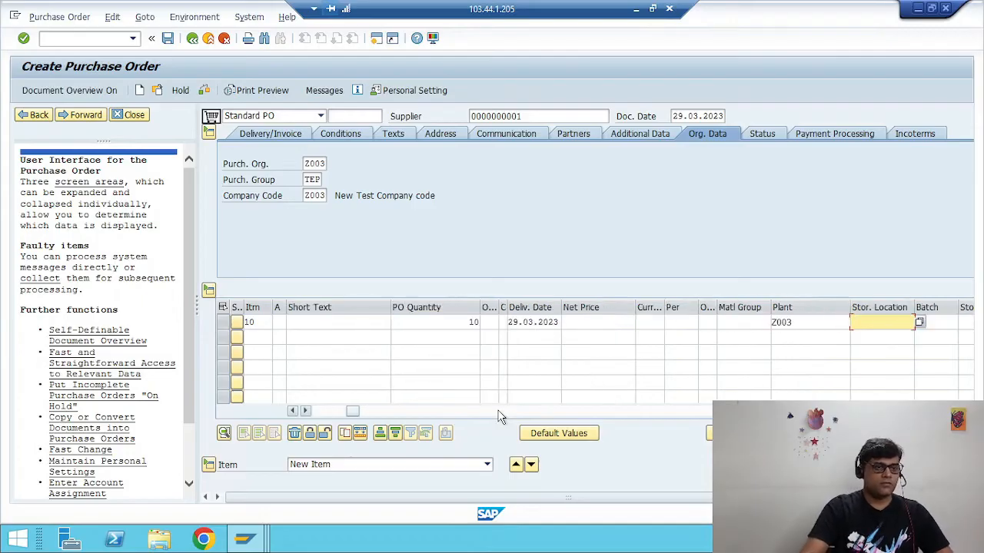
# Set item 10's storage location to Z003 and confirm the item entries.
pyautogui.write('Z003')
pyautogui.press('Tab')
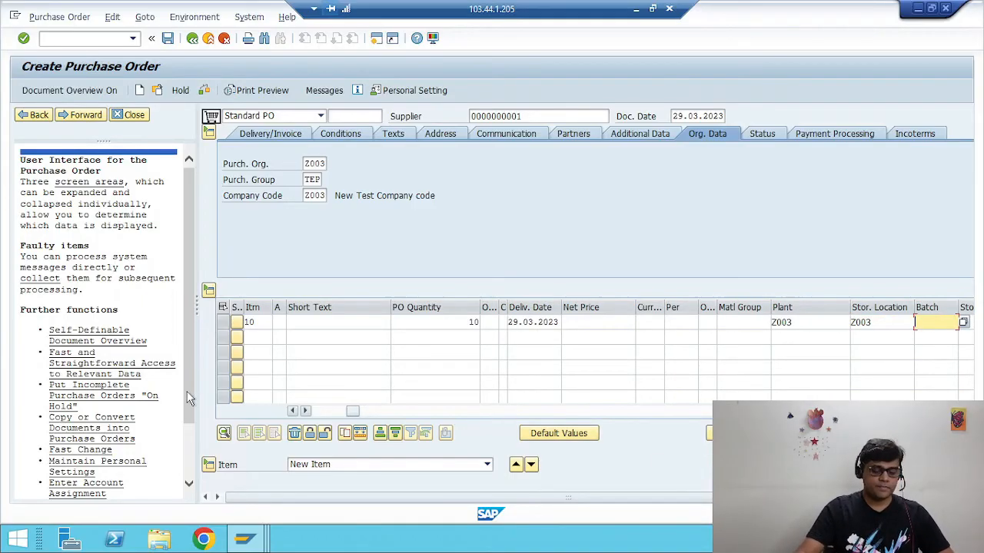
pyautogui.press('Return')
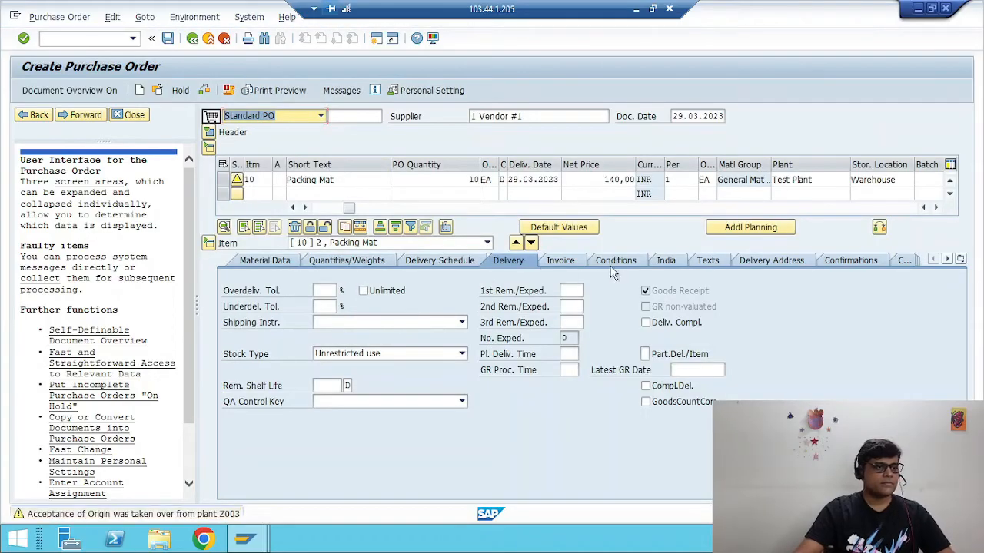
# Check material 2's price in the Excel workbook and set item 10's PB00 gross price to 130 INR in SAP.
pyautogui.click(618, 263)
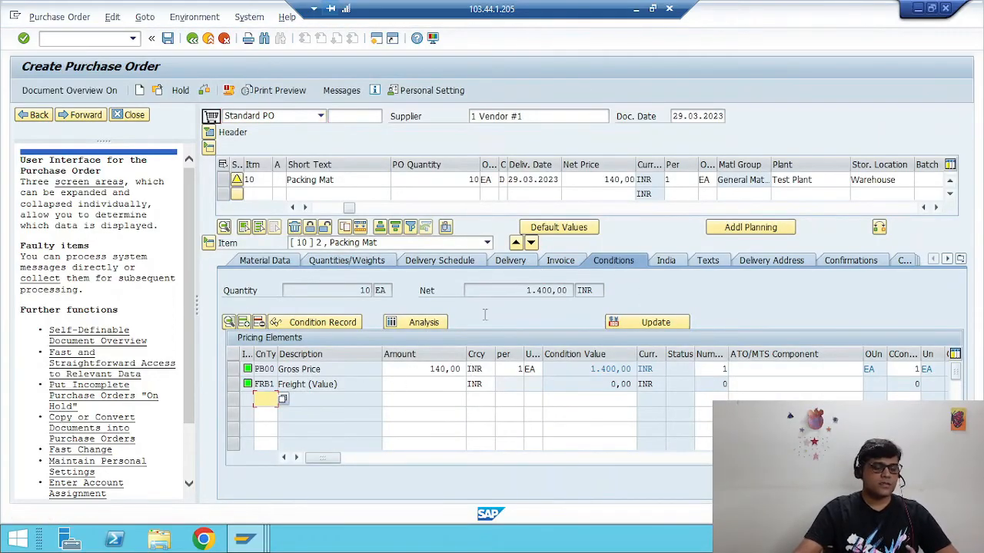
pyautogui.click(635, 8)
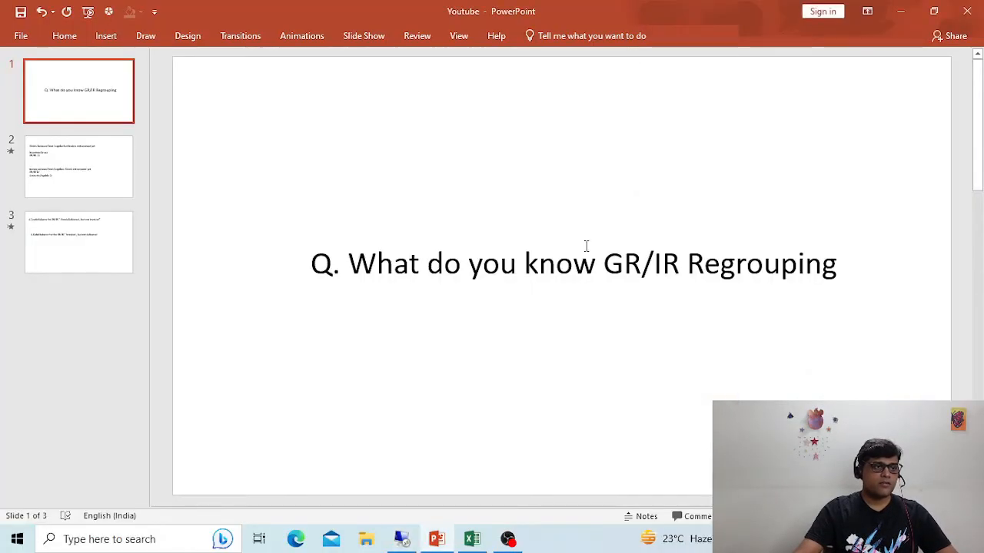
pyautogui.click(472, 539)
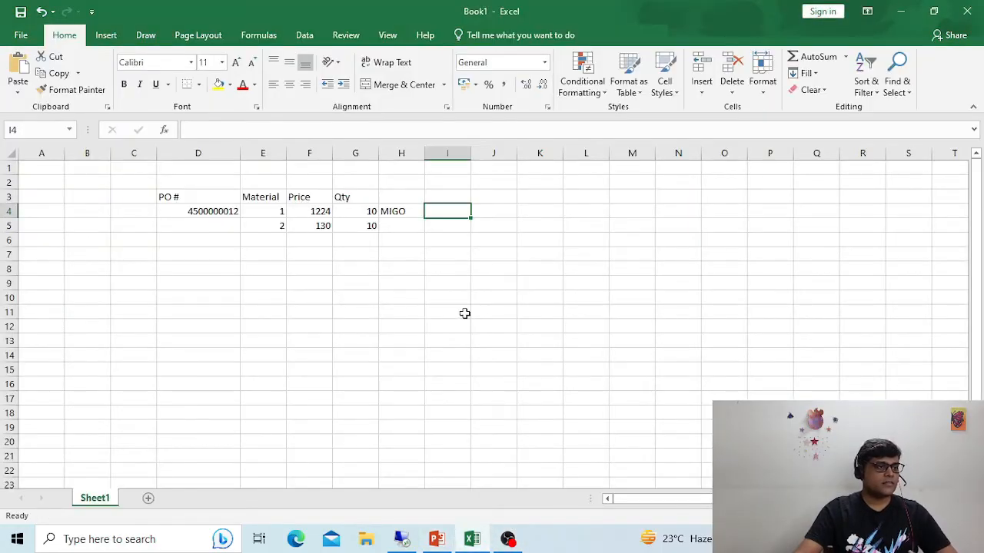
pyautogui.click(318, 226)
pyautogui.click(413, 544)
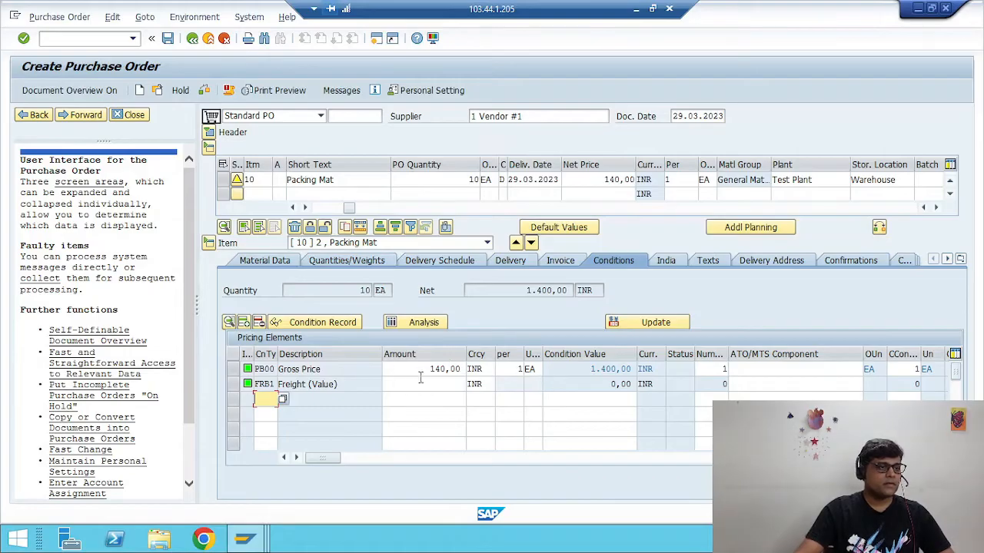
pyautogui.click(423, 370)
pyautogui.moveTo(424, 370); pyautogui.dragTo(555, 370)
pyautogui.write('130')
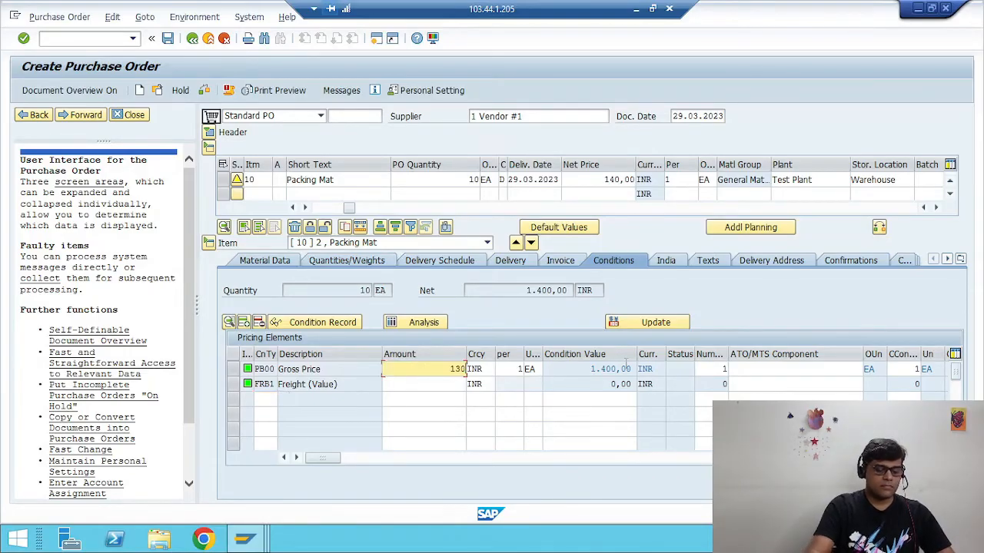
pyautogui.press('Return')
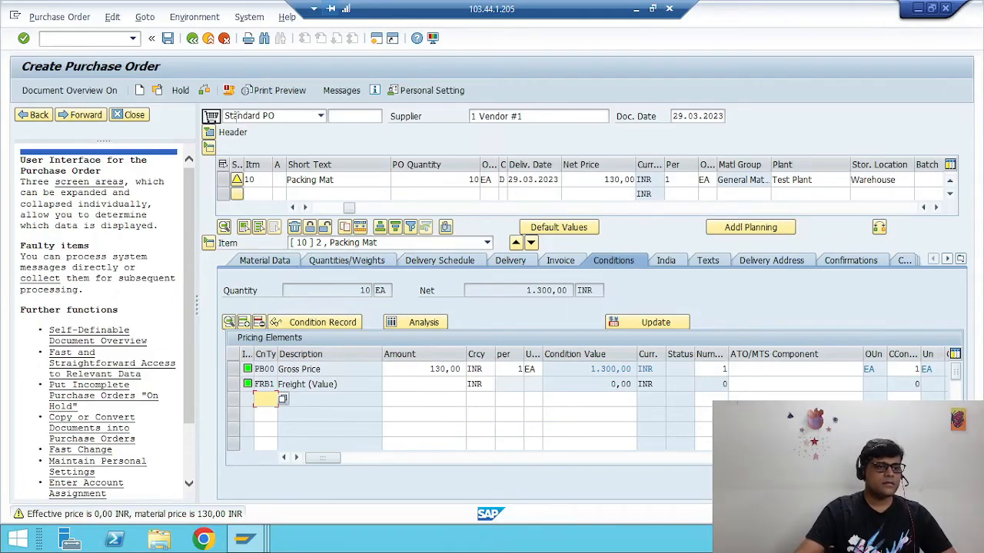
# Save the purchase order despite the system messages and copy its document number from the creation message.
pyautogui.click(168, 39)
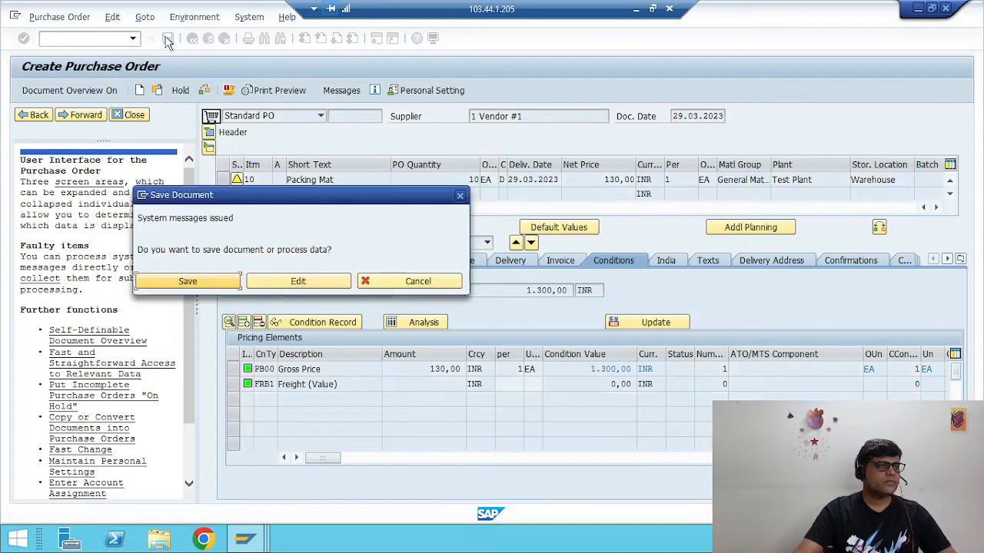
pyautogui.click(182, 284)
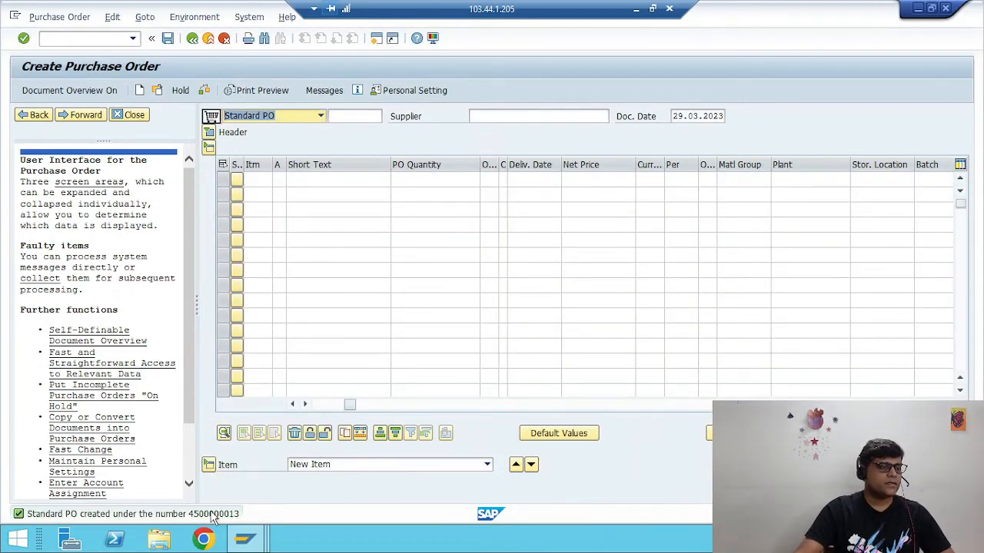
pyautogui.doubleClick(214, 514)
pyautogui.moveTo(226, 92); pyautogui.dragTo(502, 98)
pyautogui.hotkey('ctrl', 'c')
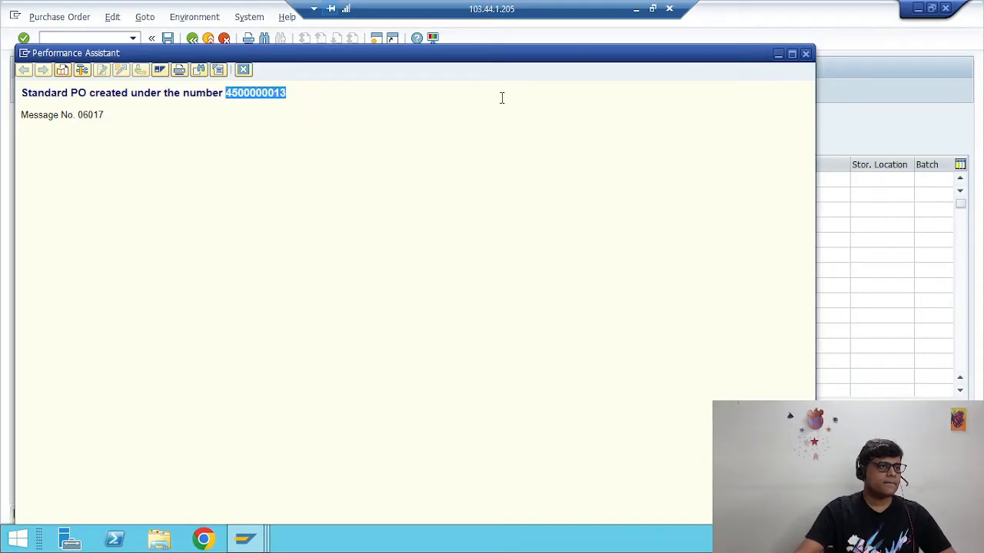
# Switch to Excel and record the copied purchase order number in cell D5 for material 2.
pyautogui.click(635, 9)
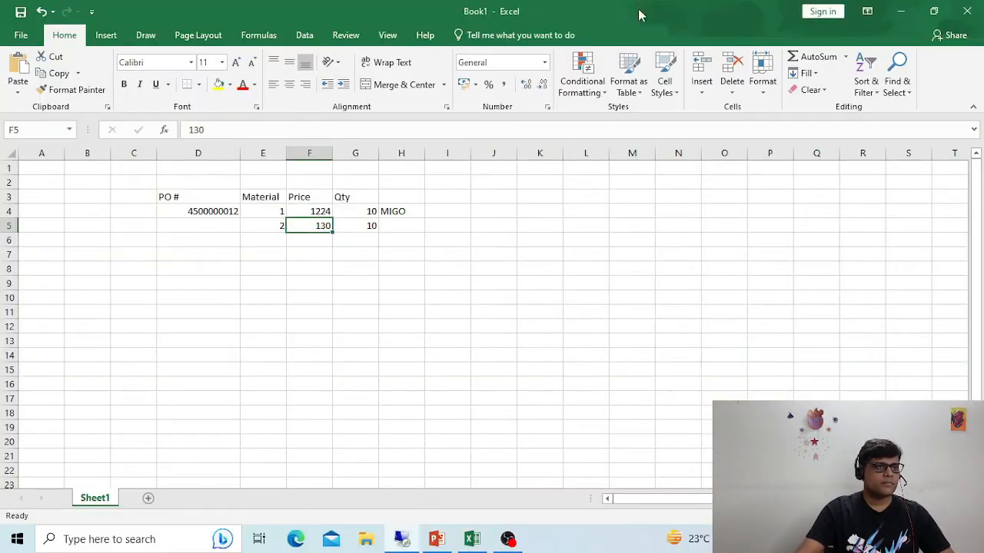
pyautogui.click(218, 224)
pyautogui.write('4500000013')
pyautogui.click(281, 295)
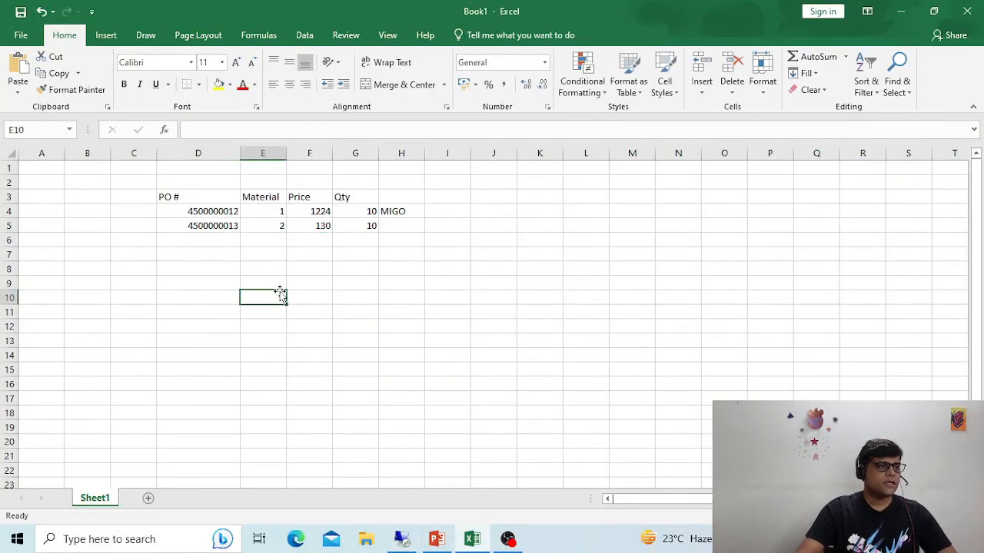
# Label material 2's row with MIRO in cell H5.
pyautogui.click(407, 223)
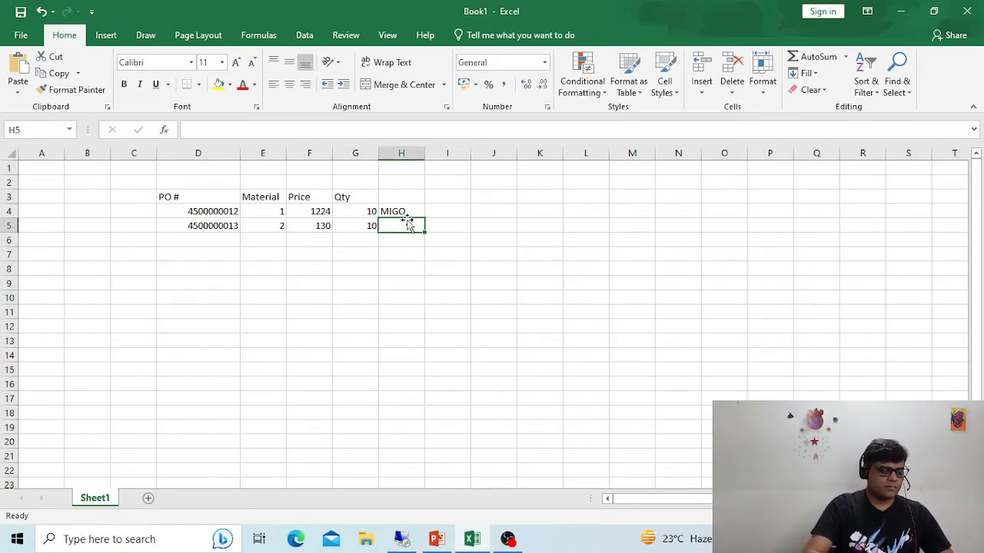
pyautogui.write('miro')
pyautogui.press('Tab')
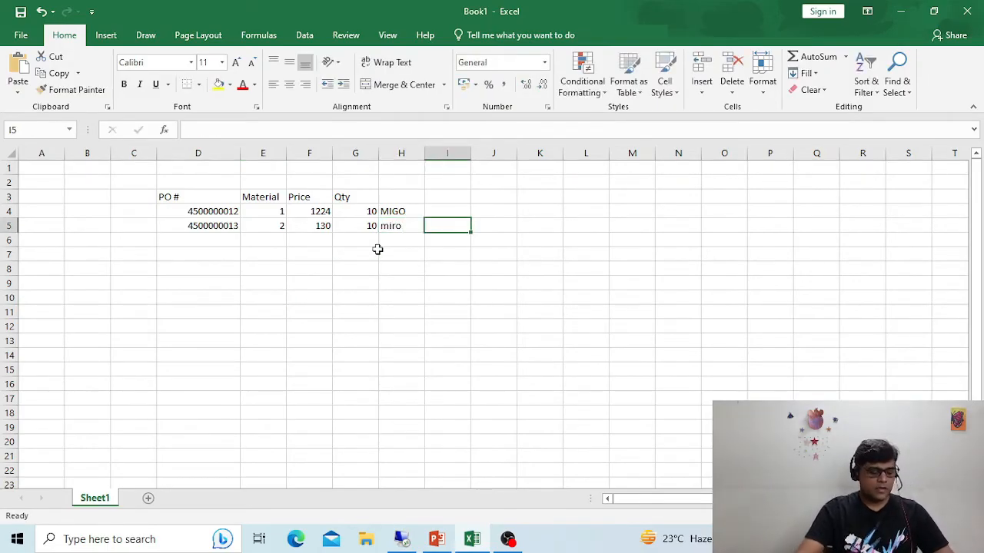
pyautogui.press('Left')
pyautogui.write('MIR')
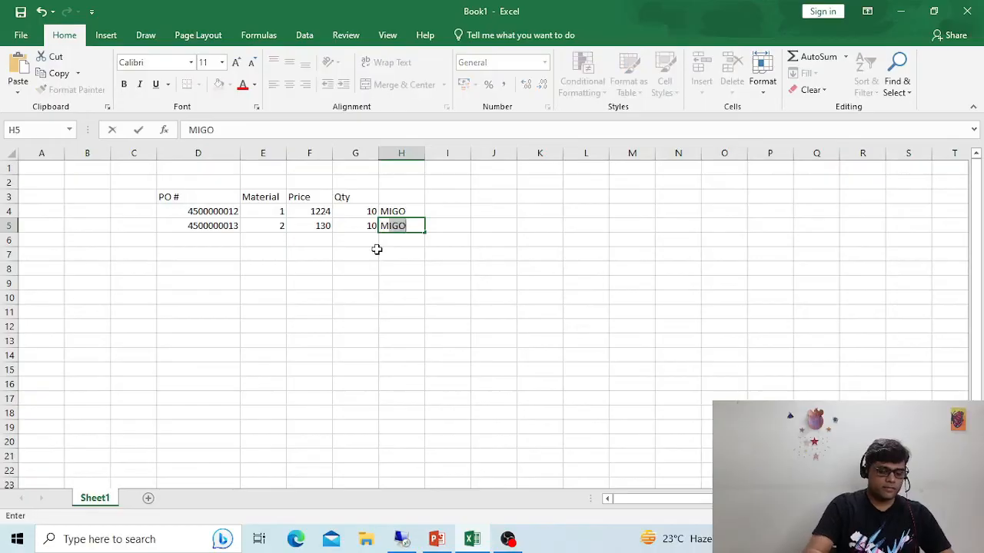
pyautogui.write('O')
pyautogui.press('Tab')
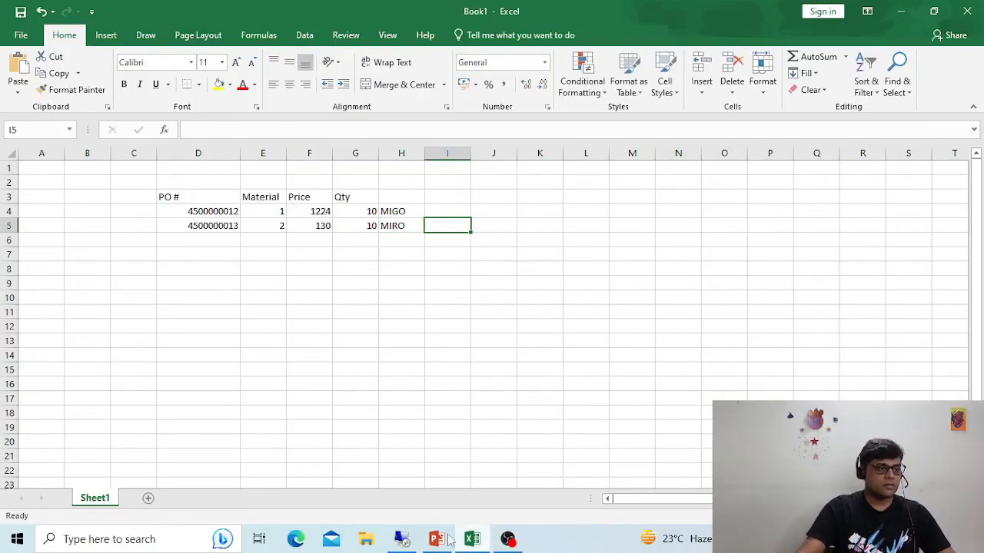
# Switch back to SAP, close the message details, and start the incoming invoice transaction MIRO.
pyautogui.click(404, 540)
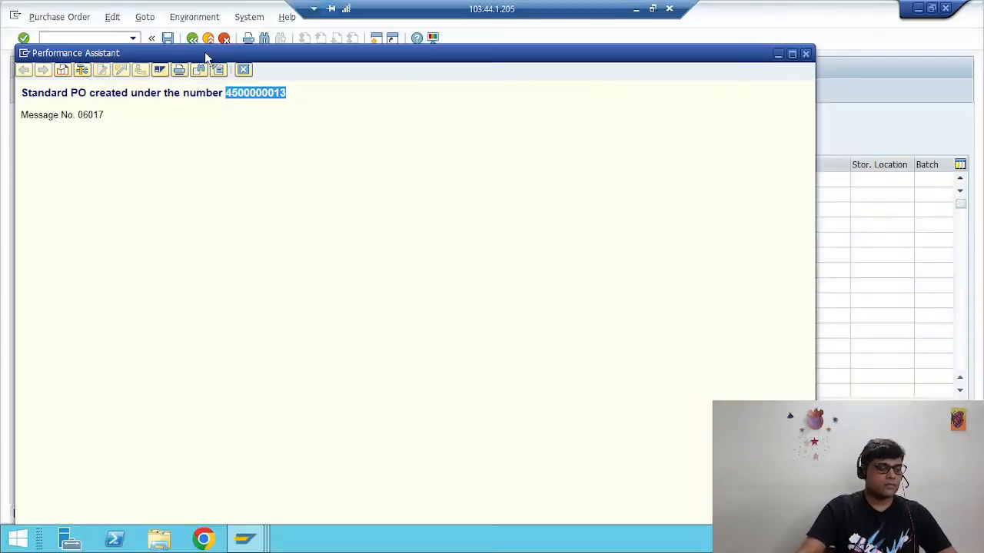
pyautogui.click(242, 69)
pyautogui.click(80, 38)
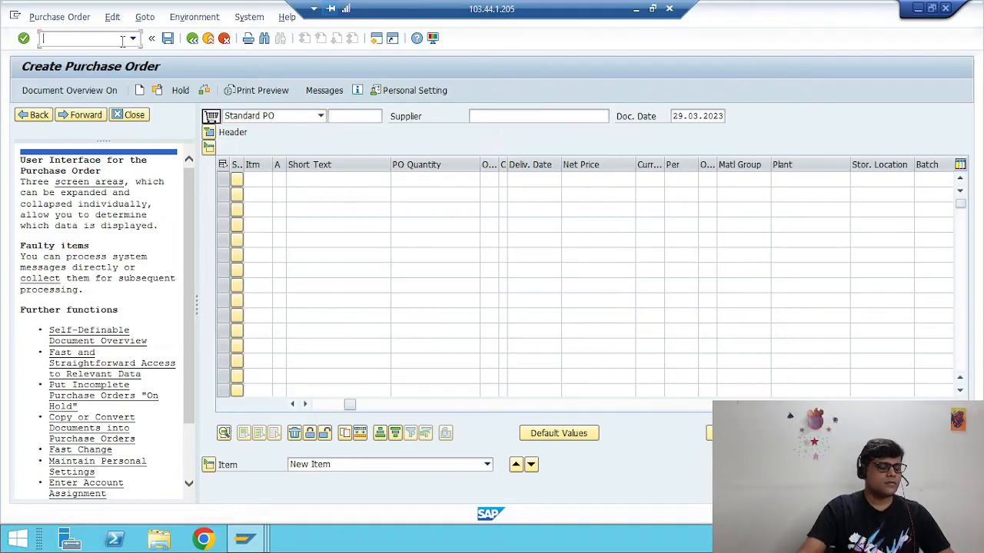
pyautogui.press('Return')
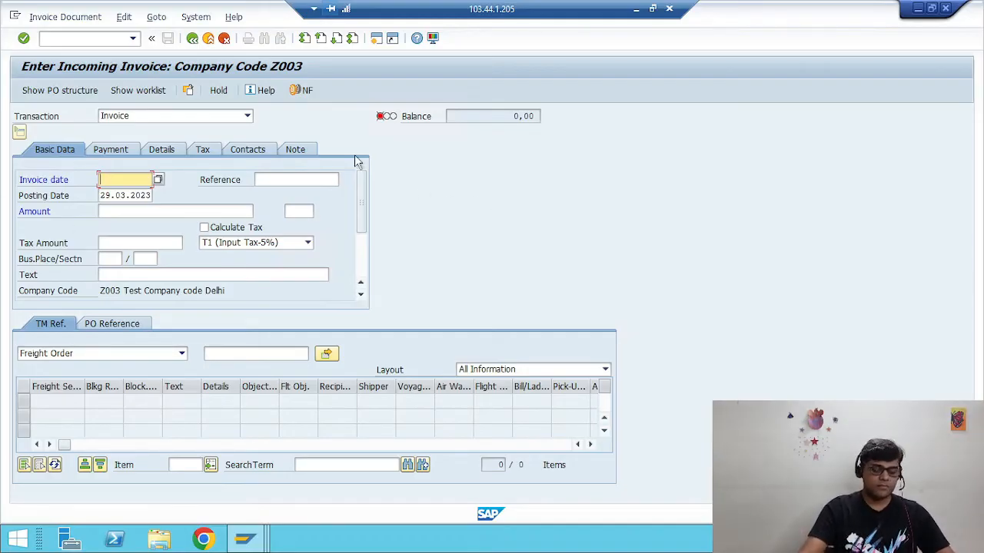
# Enter the copied purchase order number as the invoice reference and set the invoice date to 29.03.2023.
pyautogui.click(284, 179)
pyautogui.hotkey('ctrl', 'v')
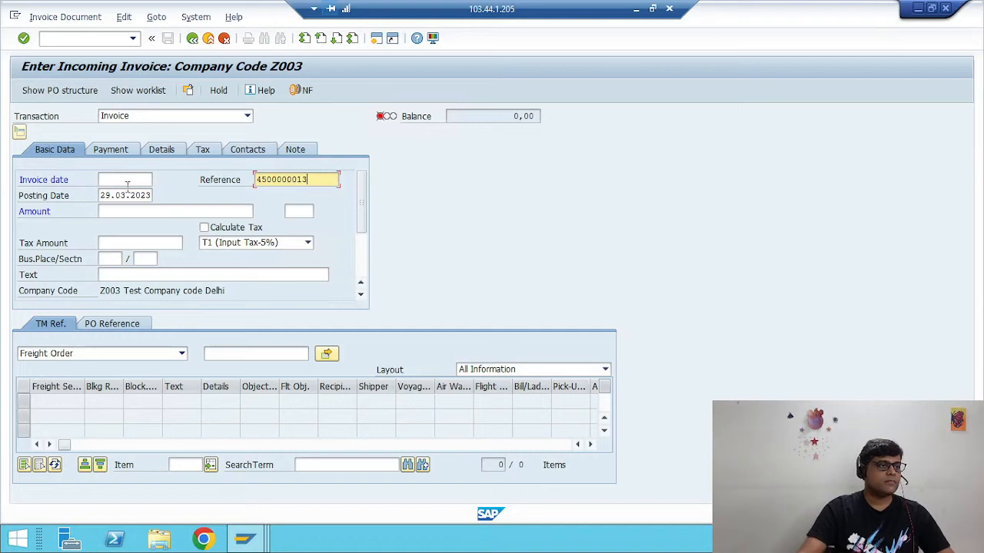
pyautogui.click(128, 183)
pyautogui.press('F4')
pyautogui.press('Return')
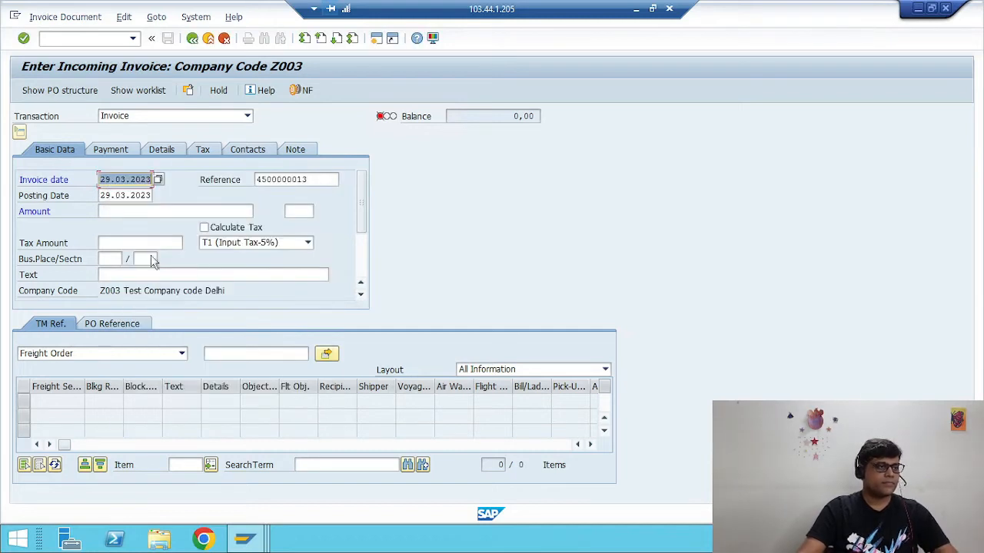
# Reference the material 2 purchase order in the invoice and adopt its Packing Mat item.
pyautogui.click(113, 324)
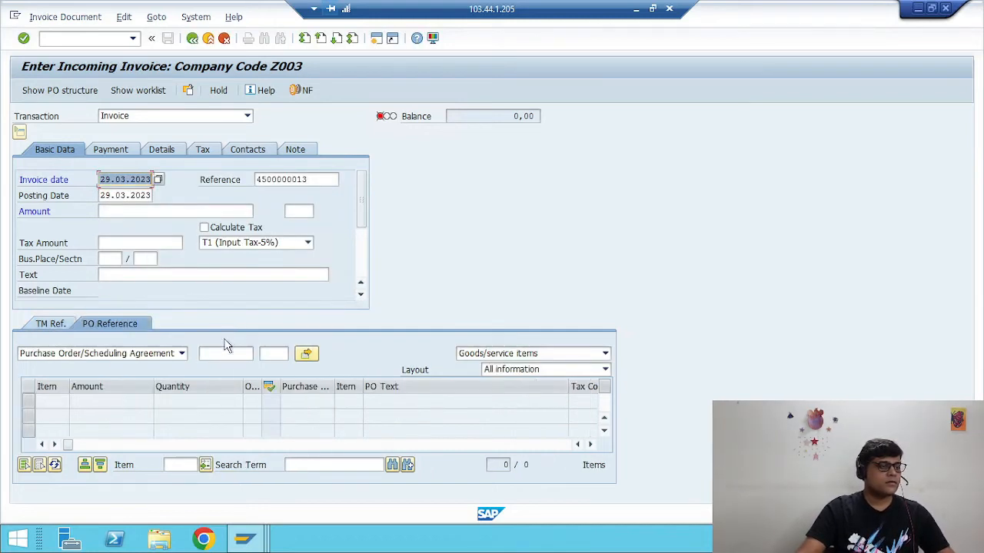
pyautogui.click(307, 354)
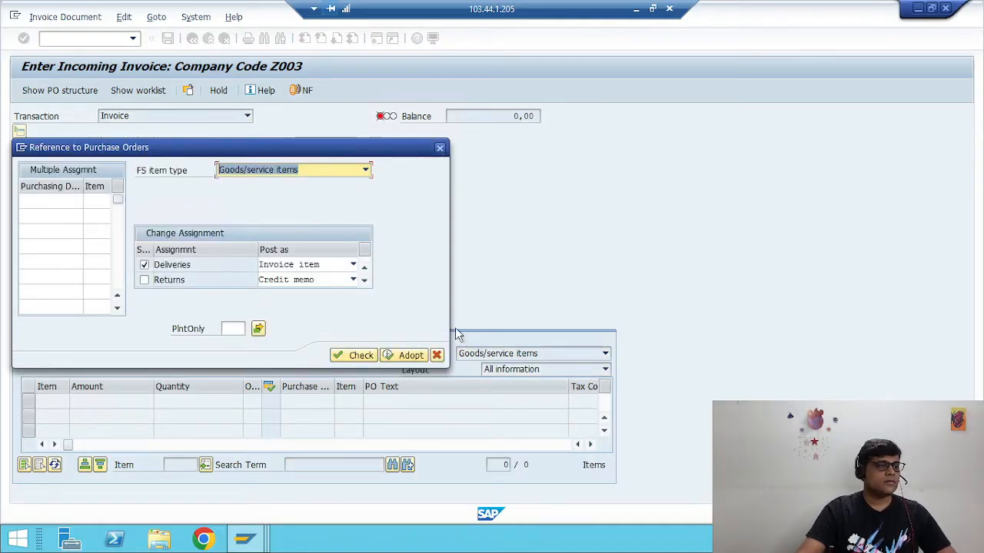
pyautogui.click(442, 355)
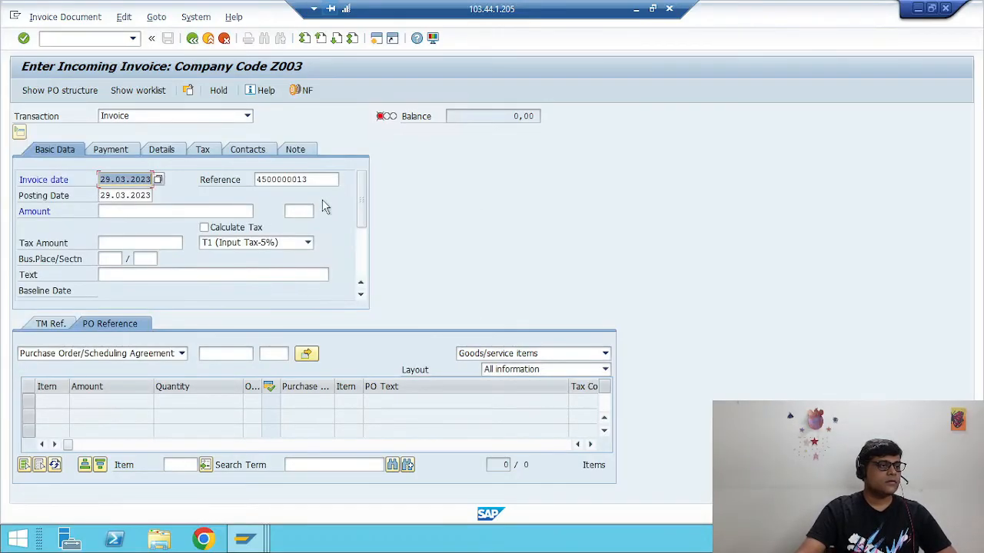
pyautogui.click(237, 356)
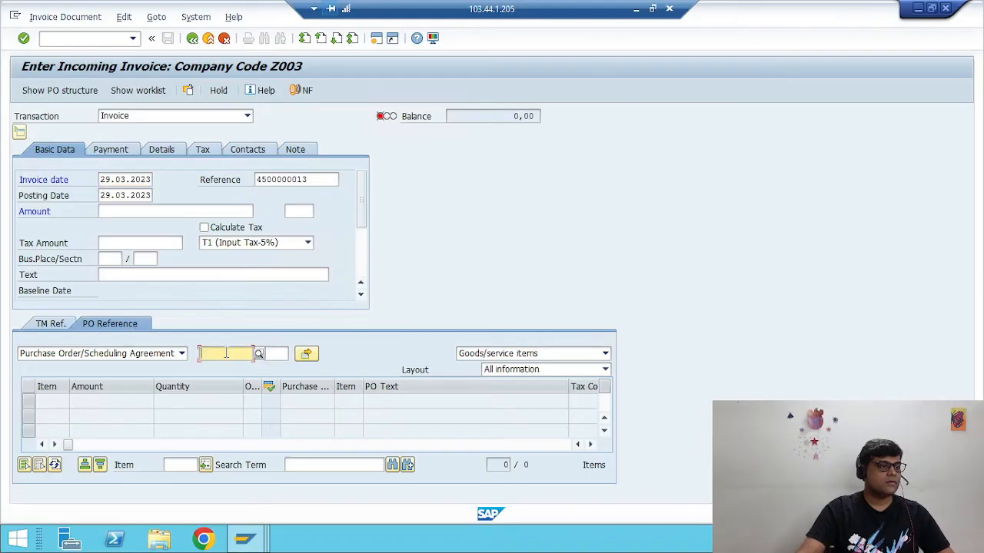
pyautogui.hotkey('ctrl', 'v')
pyautogui.click(307, 354)
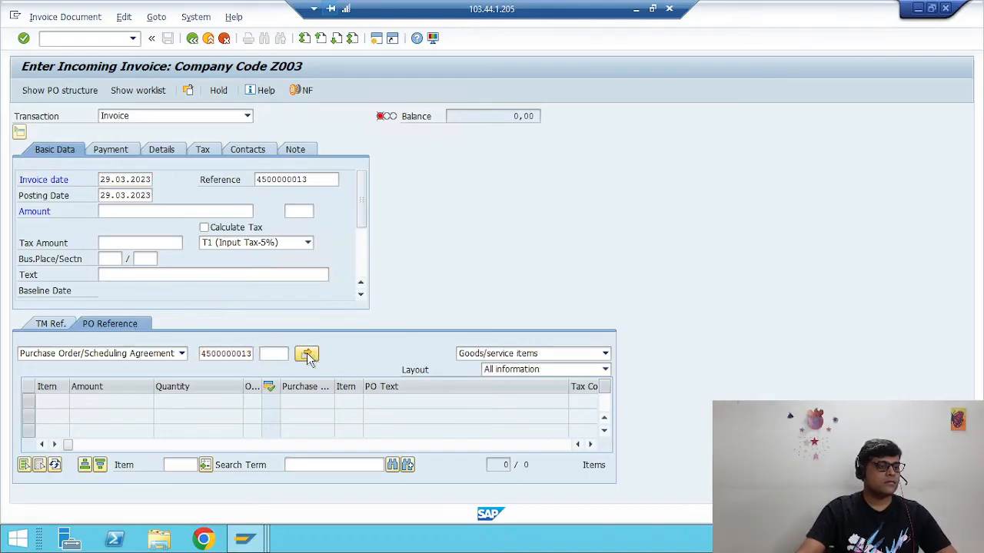
pyautogui.click(407, 356)
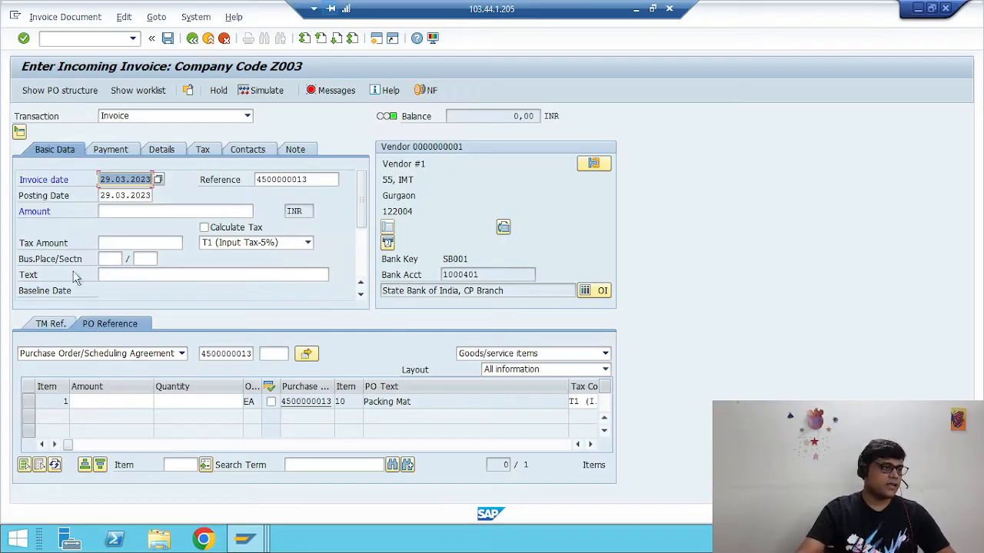
# Switch to Excel and calculate material 2's invoice amount in cell I5 with the formula =F5*G5.
pyautogui.click(96, 402)
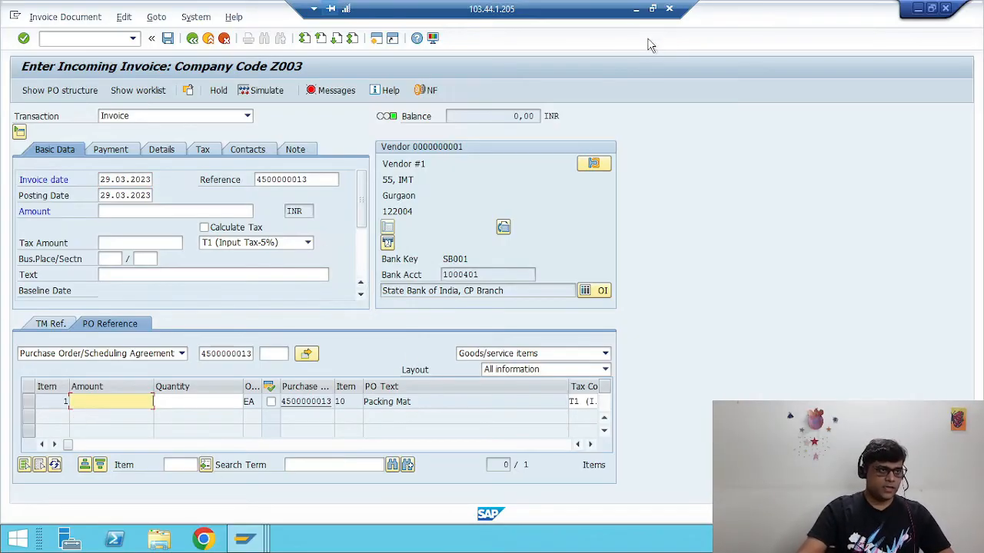
pyautogui.click(635, 9)
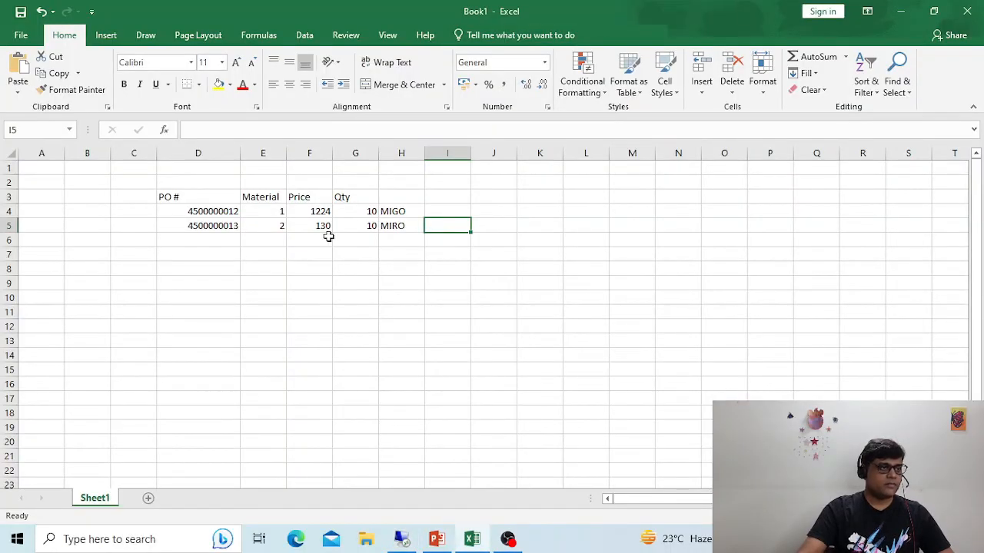
pyautogui.write('=')
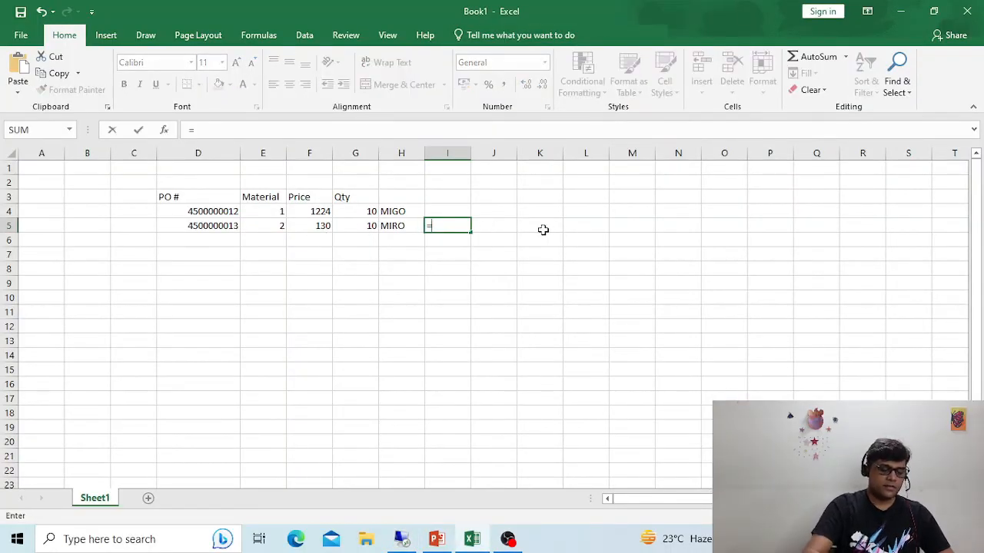
pyautogui.click(315, 225)
pyautogui.write('*')
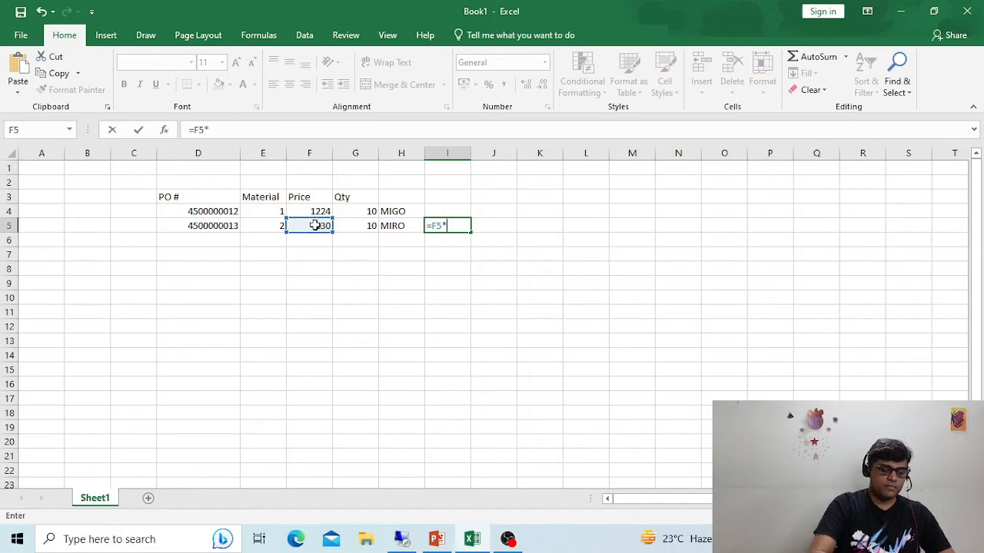
pyautogui.click(350, 225)
pyautogui.press('Return')
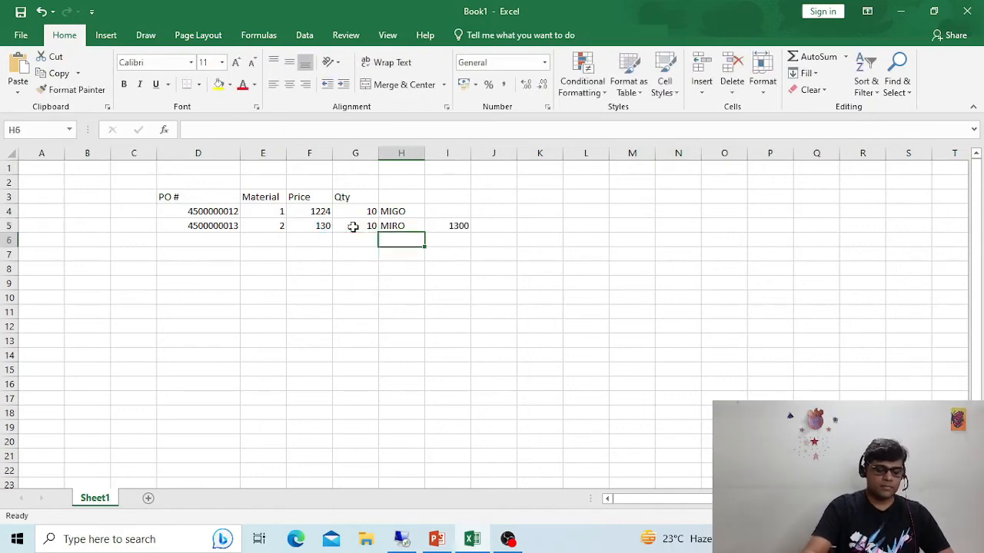
# Return to SAP and set invoice item 1's amount to 1300 and its quantity to 10.
pyautogui.click(403, 539)
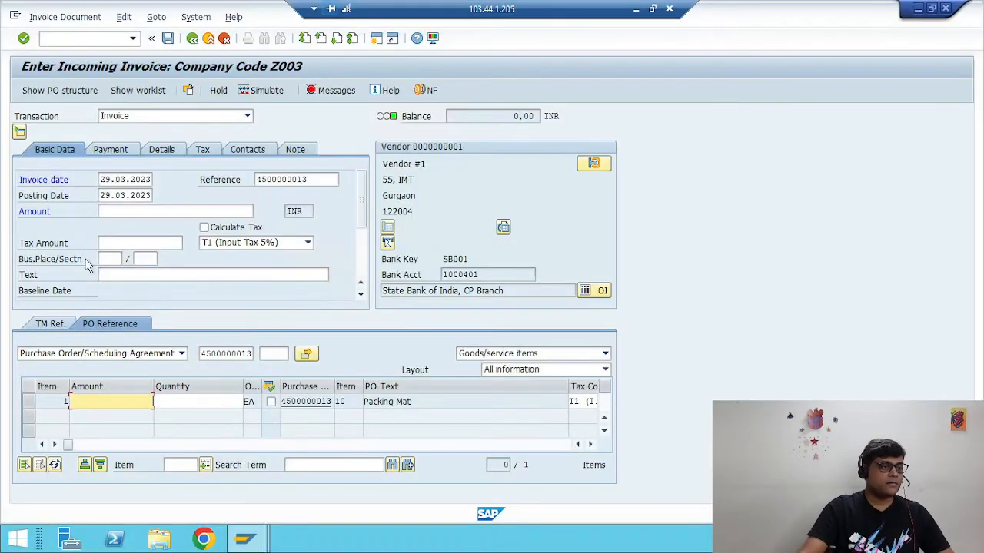
pyautogui.press('Tab')
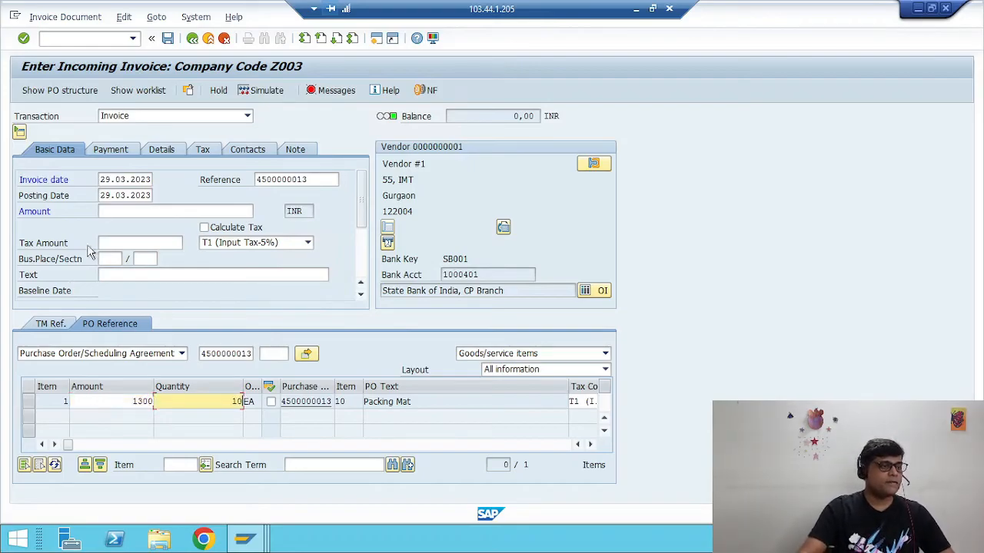
# Set the invoice's business place to ZB01 and its baseline date to 29.03.2023.
pyautogui.click(112, 259)
pyautogui.click(127, 259)
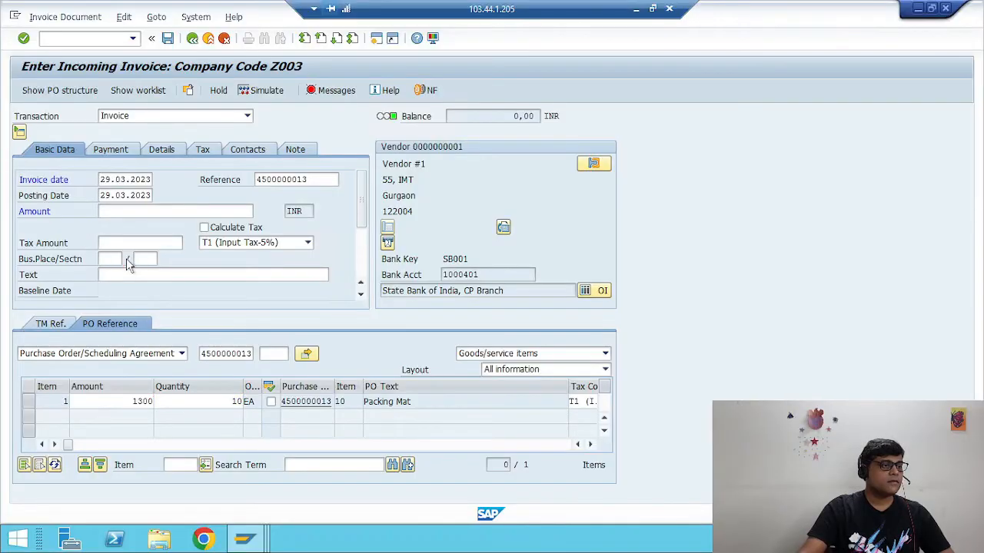
pyautogui.press('Return')
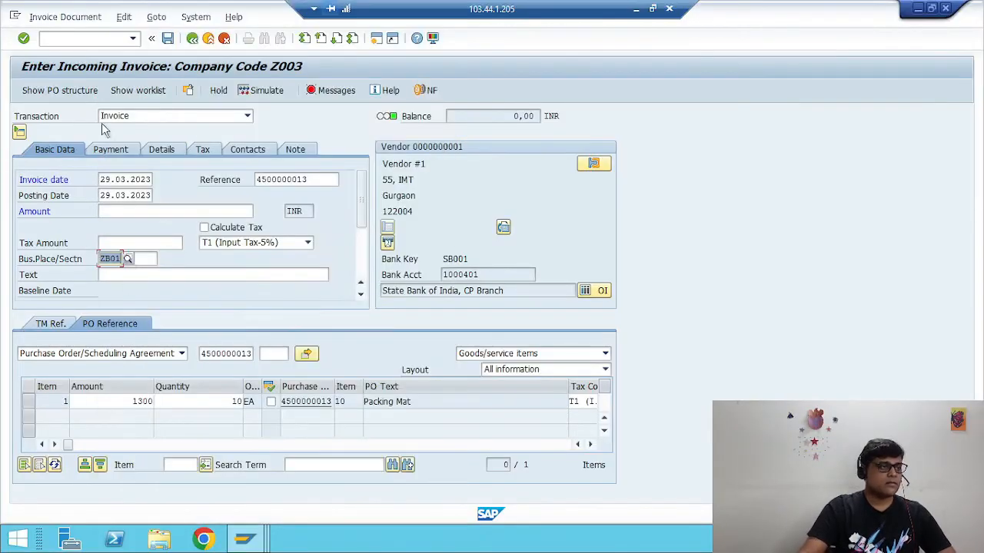
pyautogui.click(110, 149)
pyautogui.click(110, 179)
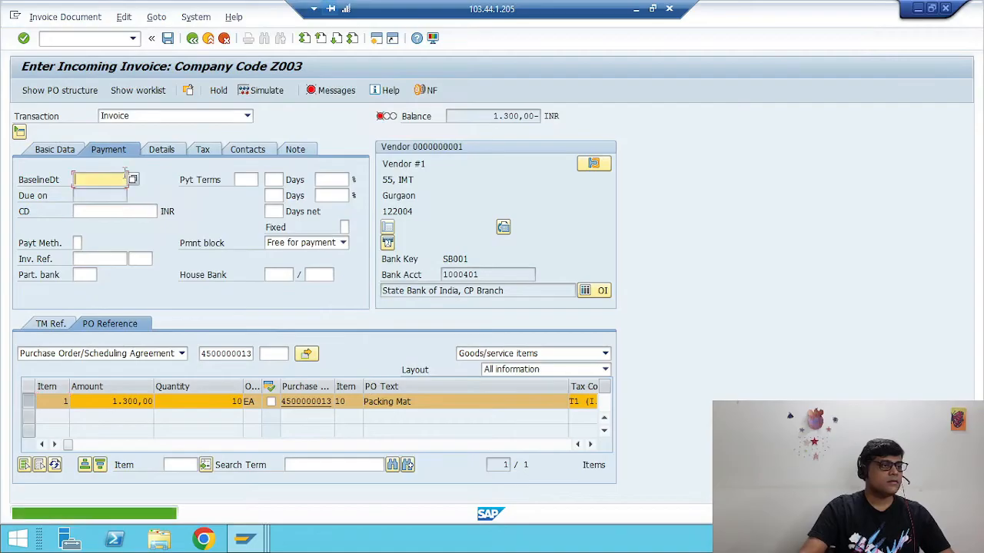
pyautogui.click(128, 179)
pyautogui.press('Return')
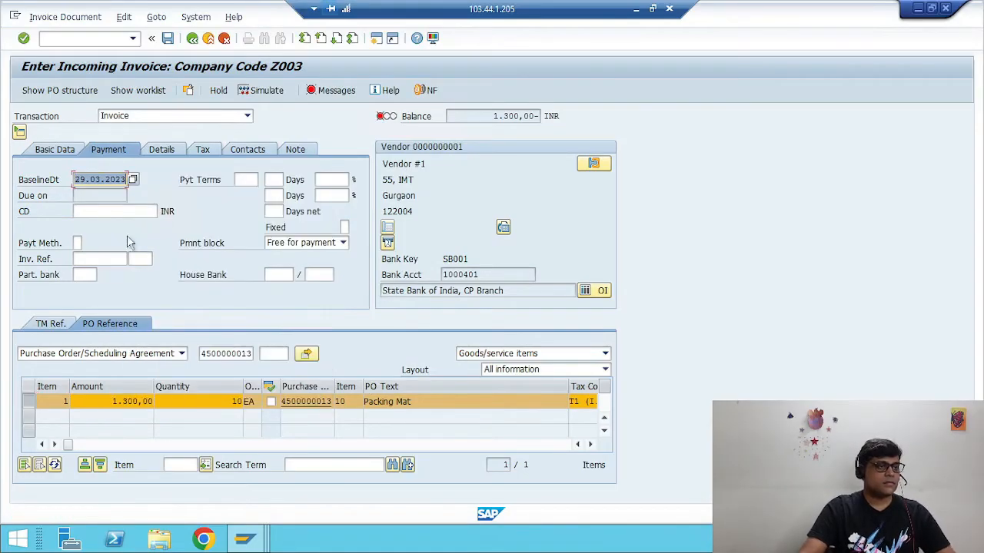
# With tax calculation enabled, set the invoice's gross amount to 1365 INR and post the invoice.
pyautogui.click(54, 150)
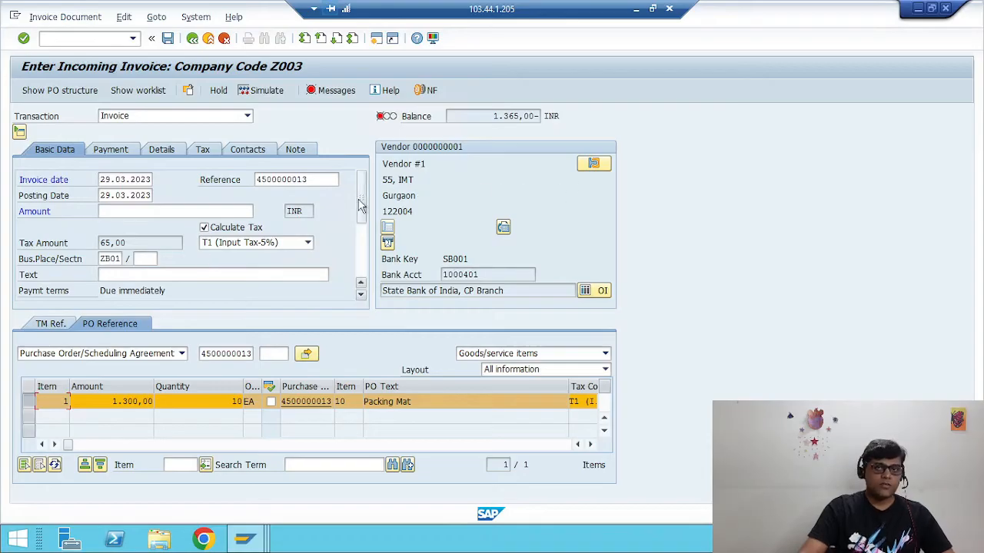
pyautogui.click(186, 212)
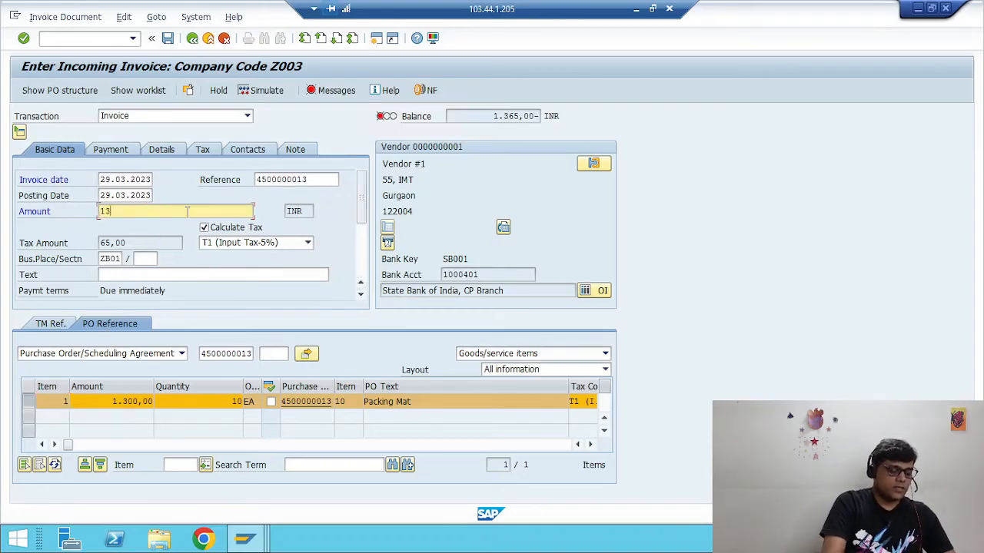
pyautogui.write('1365')
pyautogui.press('Return')
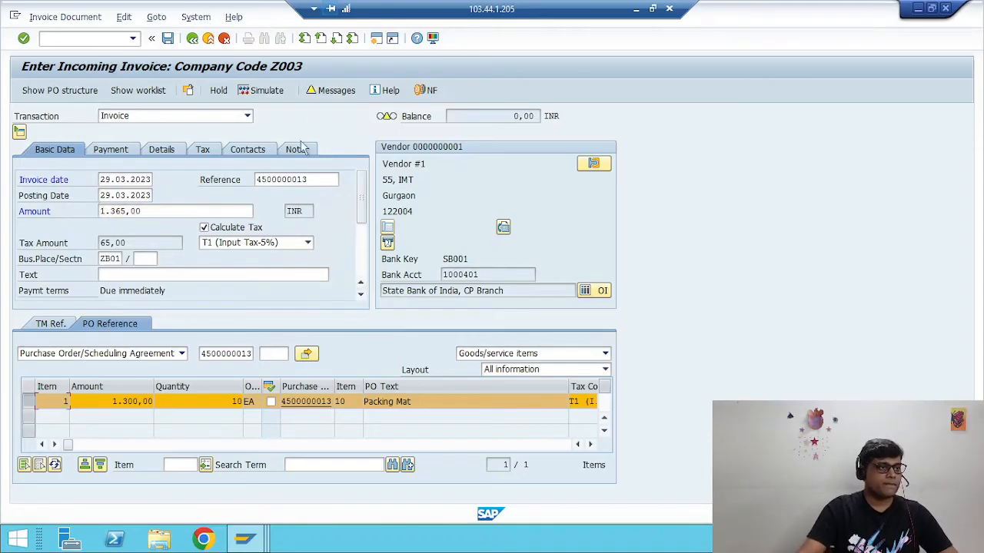
pyautogui.click(171, 40)
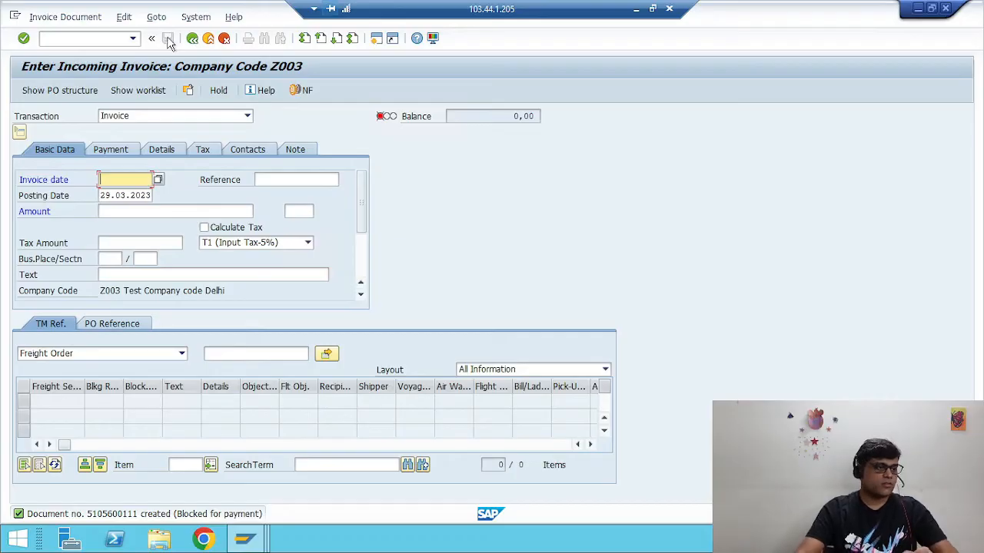
# Start transaction FBL1N in a new session from the G/L Account Line Item Display window.
pyautogui.click(257, 539)
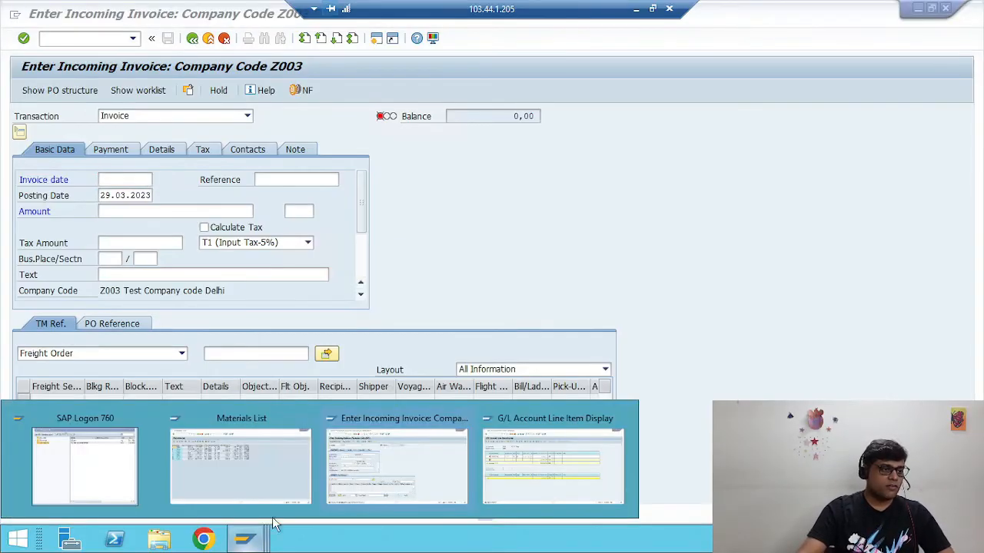
pyautogui.click(570, 470)
pyautogui.click(376, 40)
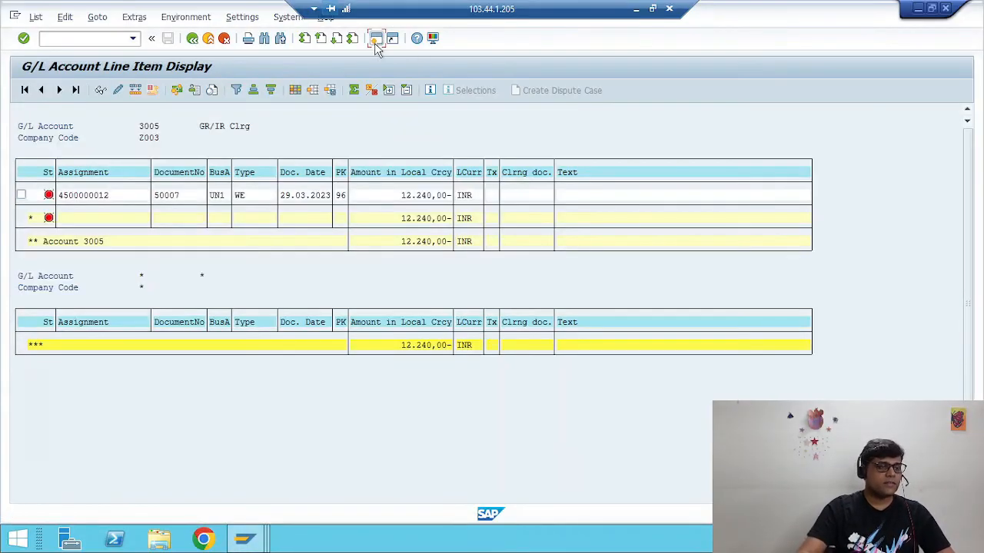
pyautogui.write('FBL1N')
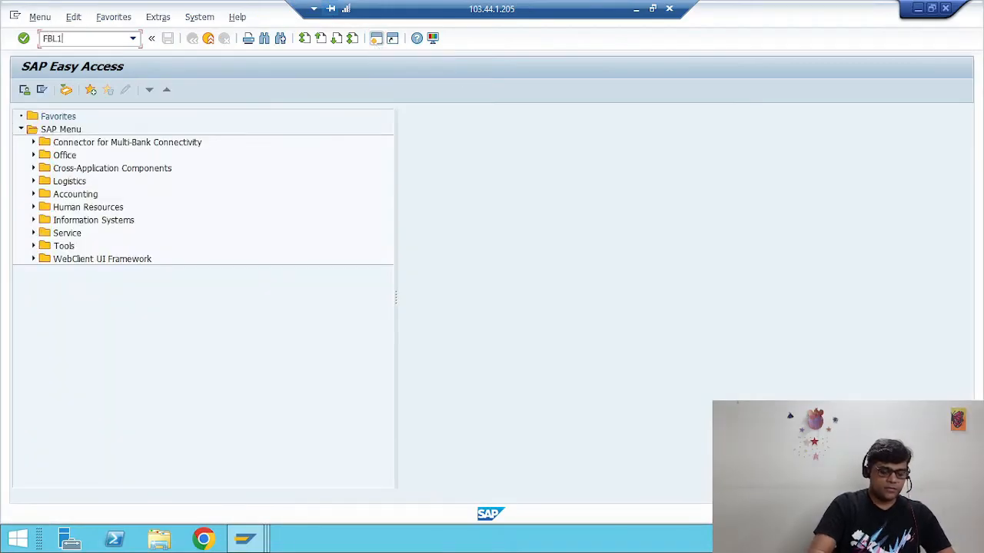
pyautogui.press('Return')
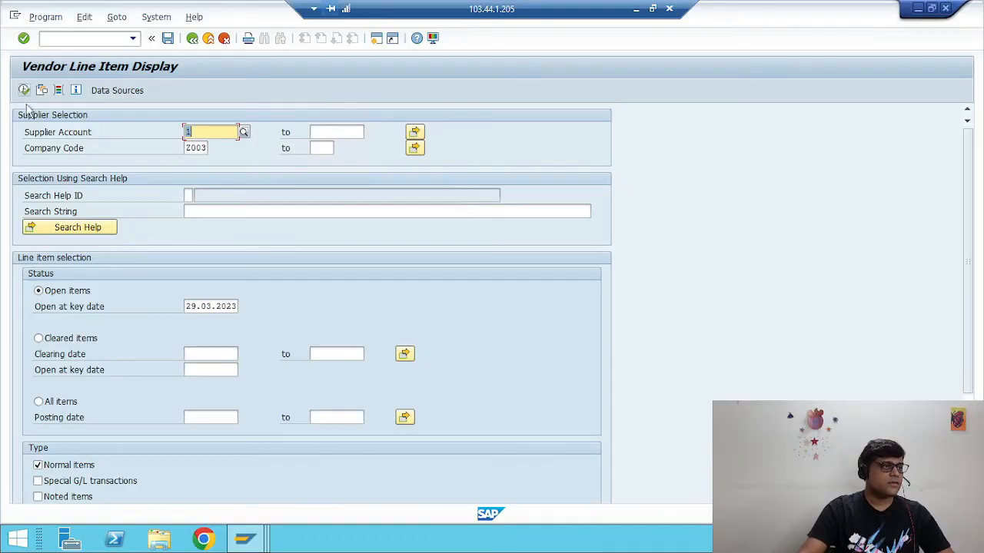
# List all line items of supplier 1 in company code Z003 with posting dates from 29.03.2023 to 29.03.2023.
pyautogui.click(63, 403)
pyautogui.click(231, 417)
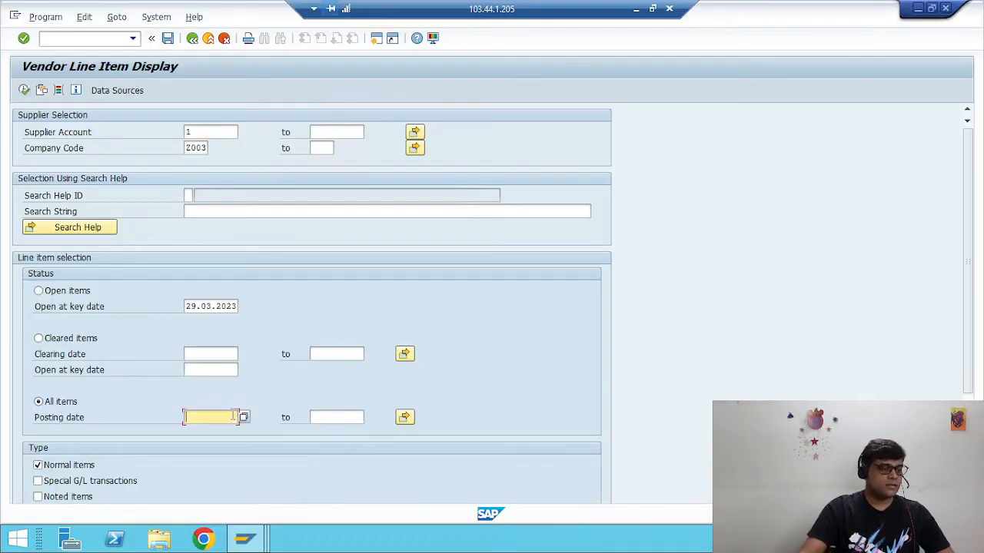
pyautogui.press('F4')
pyautogui.press('Return')
pyautogui.press('Tab')
pyautogui.press('F4')
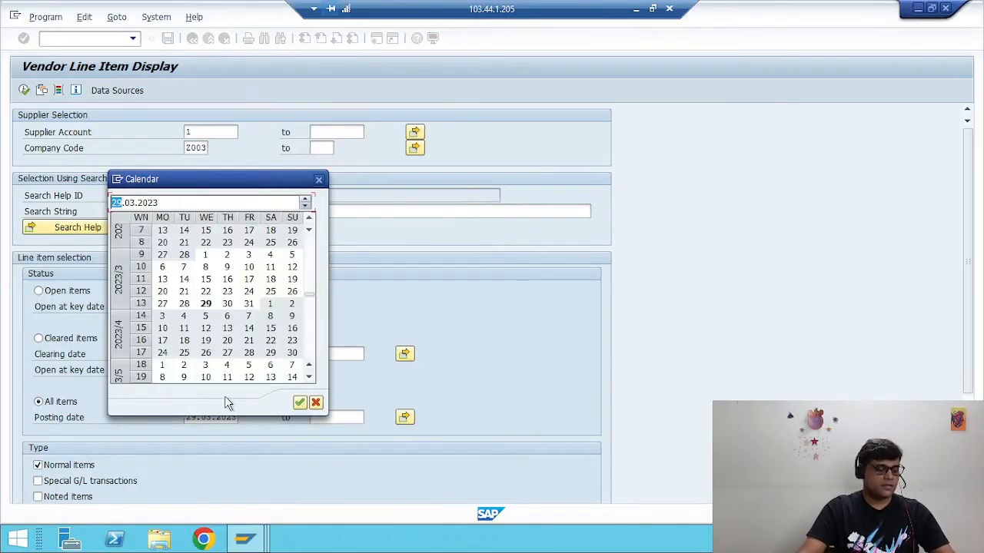
pyautogui.press('Return')
pyautogui.click(24, 90)
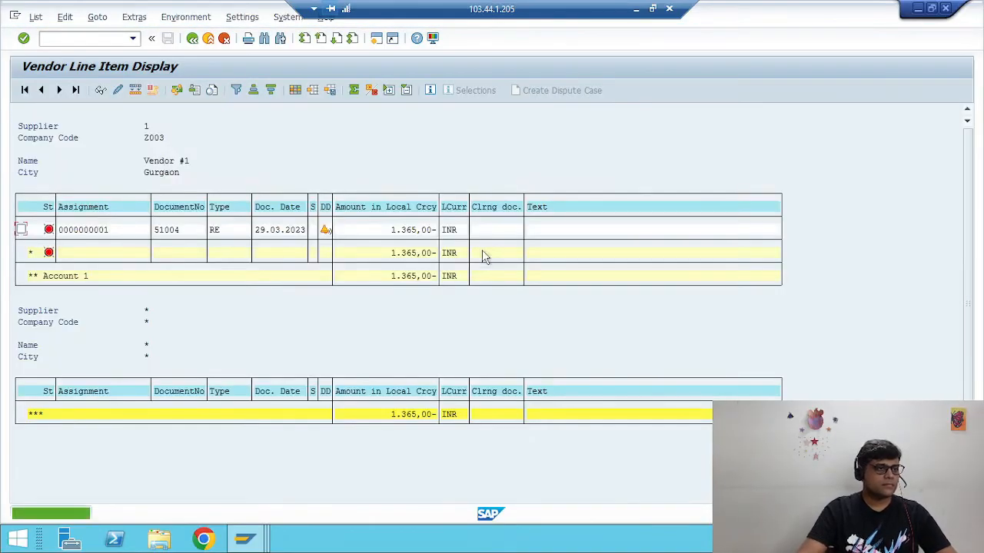
# Inspect the posted vendor invoice's payment block and its possible block keys, and return to the vendor line item list.
pyautogui.doubleClick(397, 230)
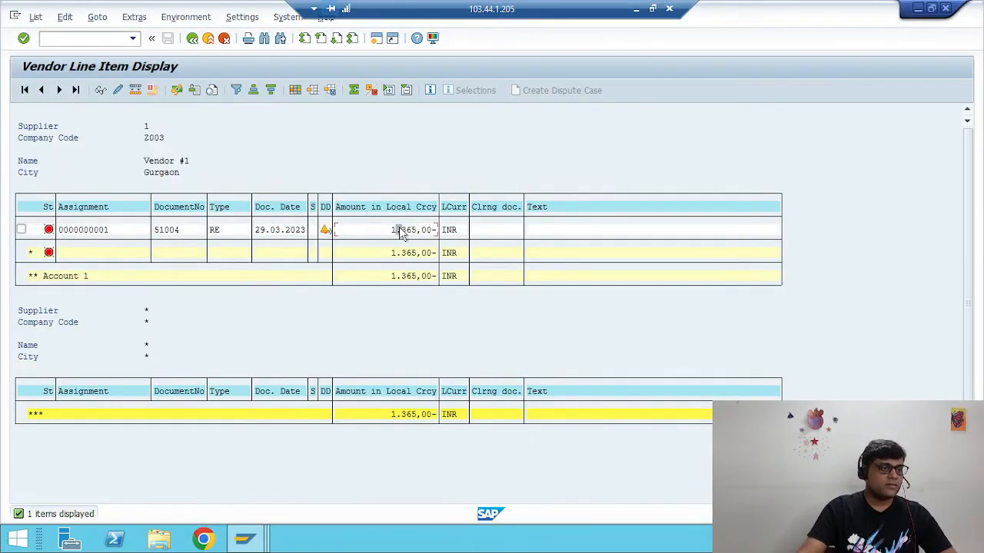
pyautogui.click(88, 306)
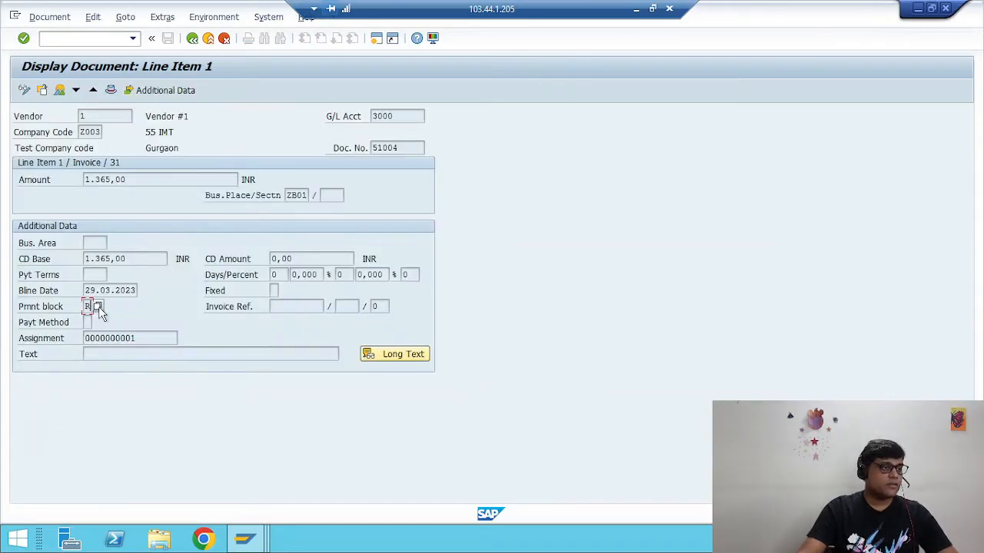
pyautogui.click(98, 306)
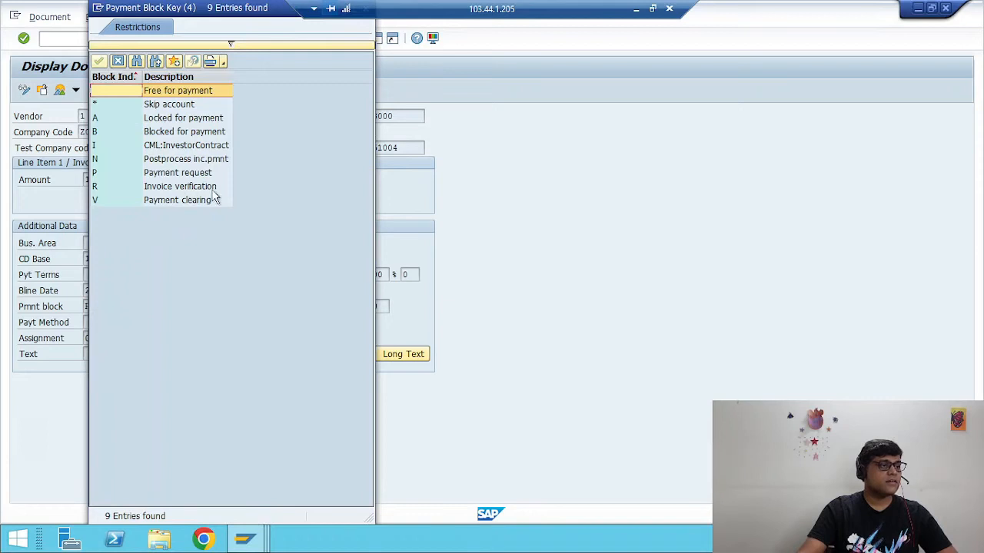
pyautogui.click(118, 62)
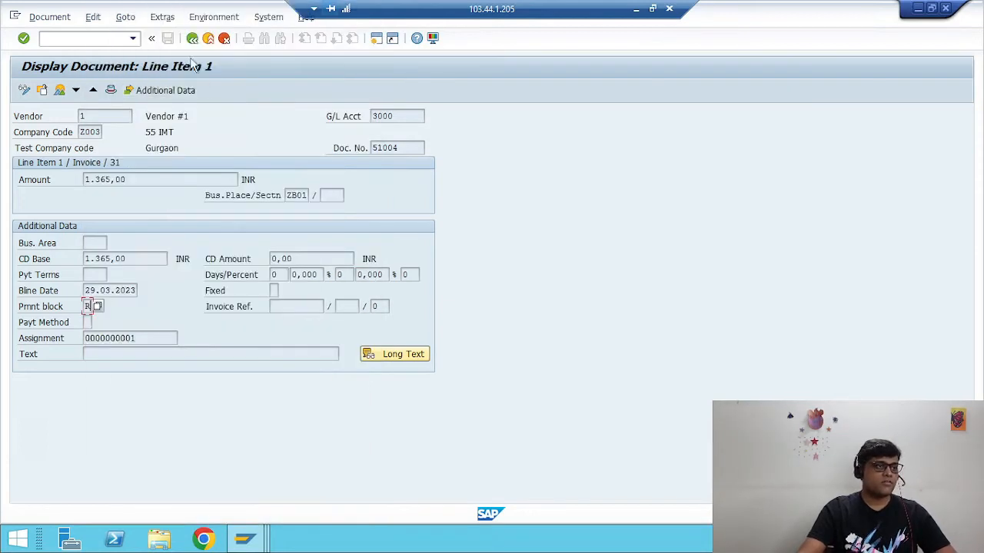
pyautogui.click(192, 37)
# Refresh the GR/IR clearing account's line item list and compare the amounts of the goods receipt and invoice entries.
pyautogui.moveTo(246, 543)
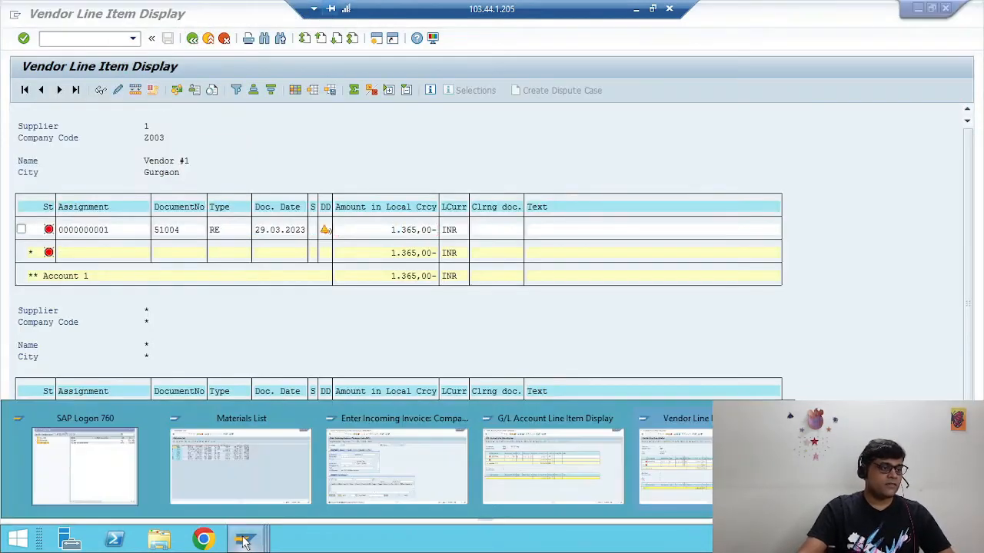
pyautogui.click(590, 440)
pyautogui.click(36, 17)
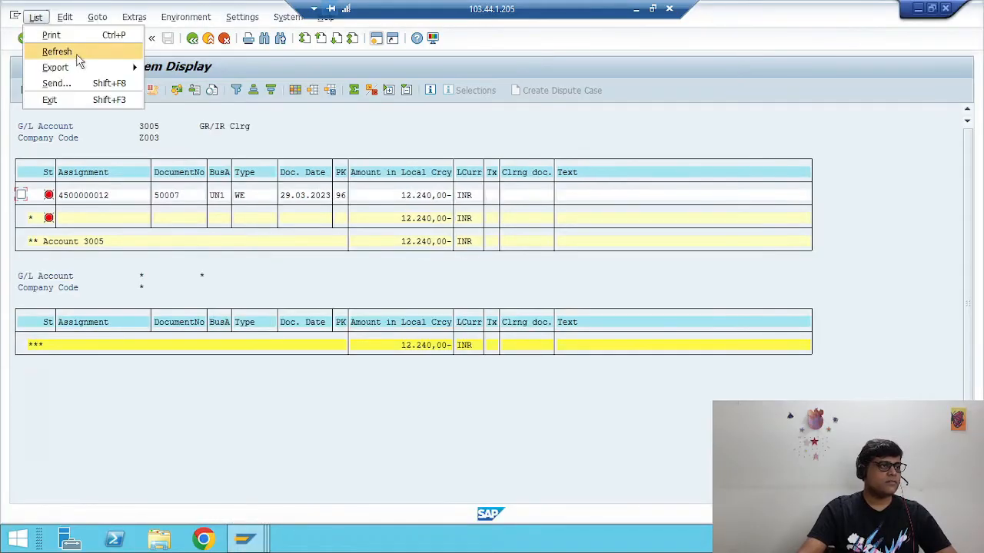
pyautogui.click(78, 50)
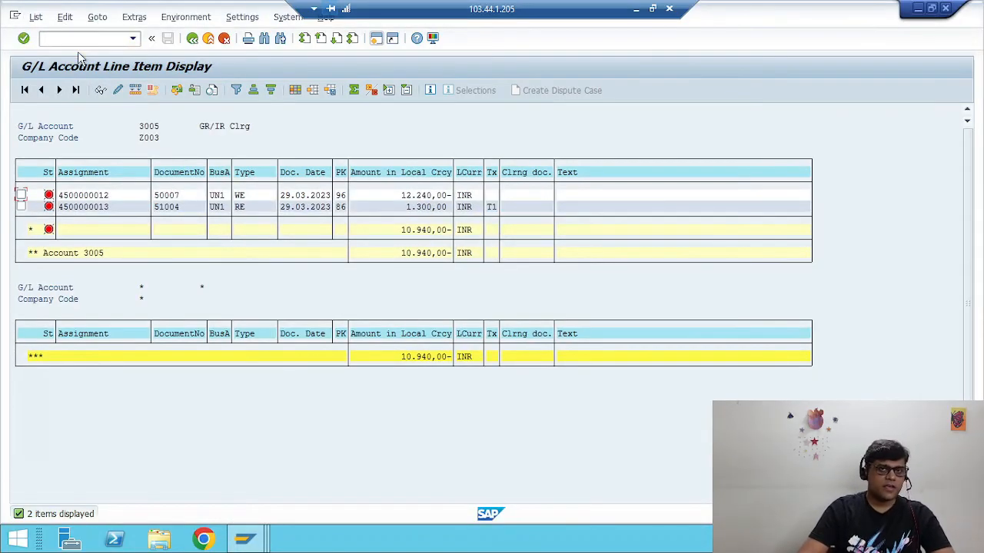
pyautogui.click(429, 198)
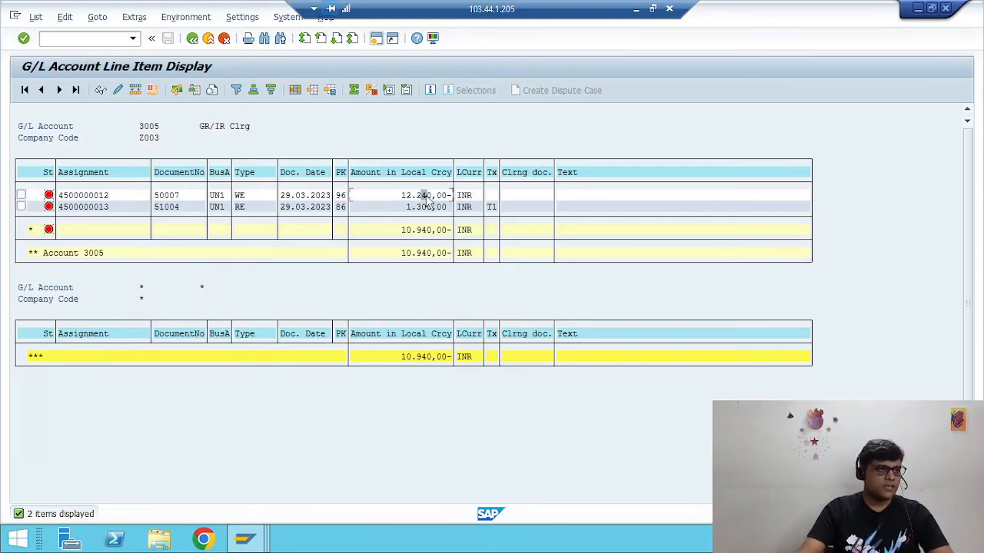
pyautogui.click(426, 207)
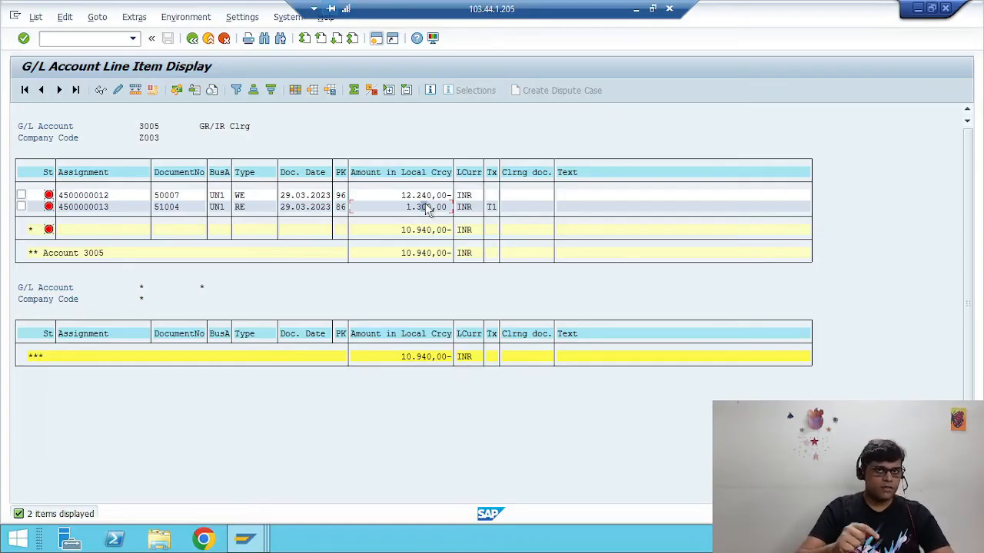
pyautogui.click(433, 194)
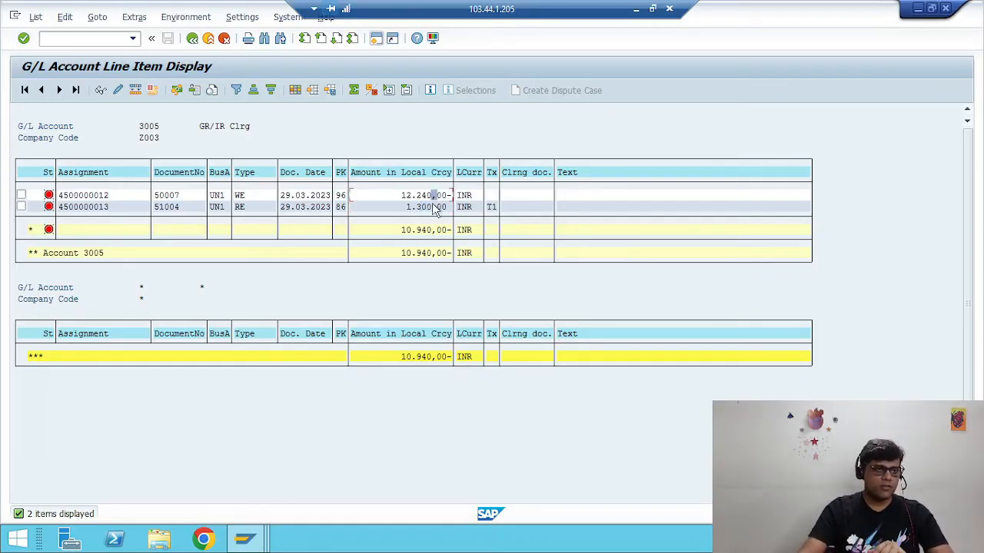
pyautogui.click(427, 207)
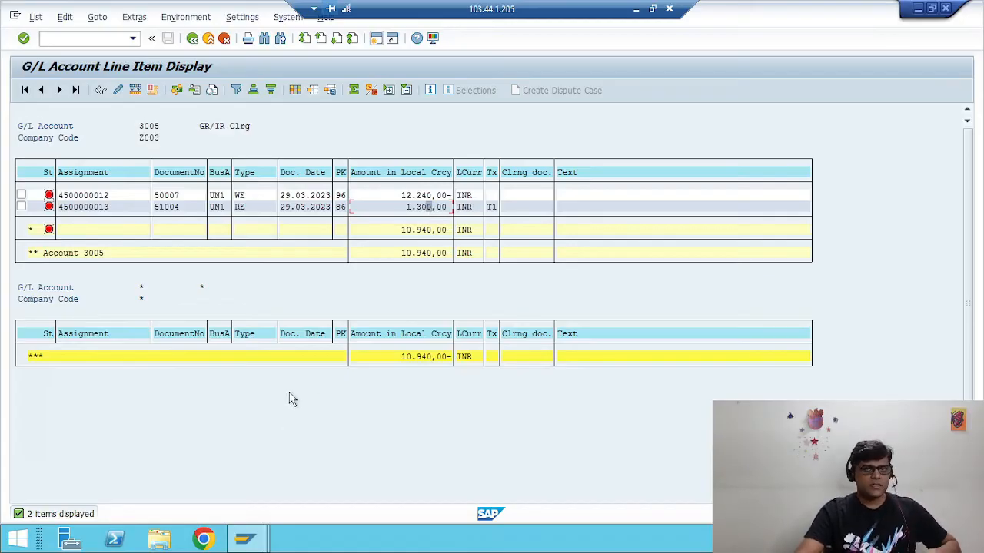
# Close the Materials List session and start transaction F.19 in the incoming invoice session.
pyautogui.moveTo(245, 538)
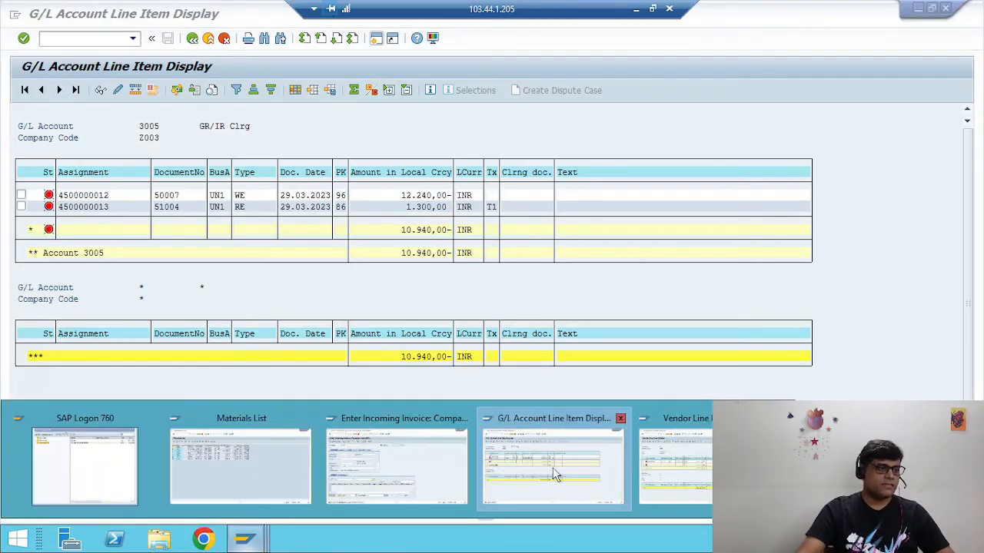
pyautogui.click(308, 420)
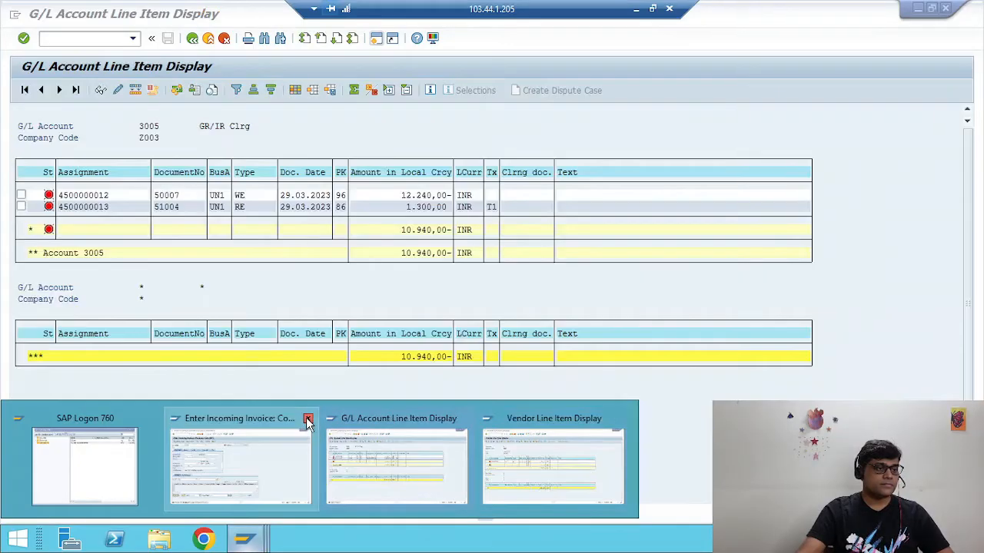
pyautogui.click(247, 464)
pyautogui.click(73, 38)
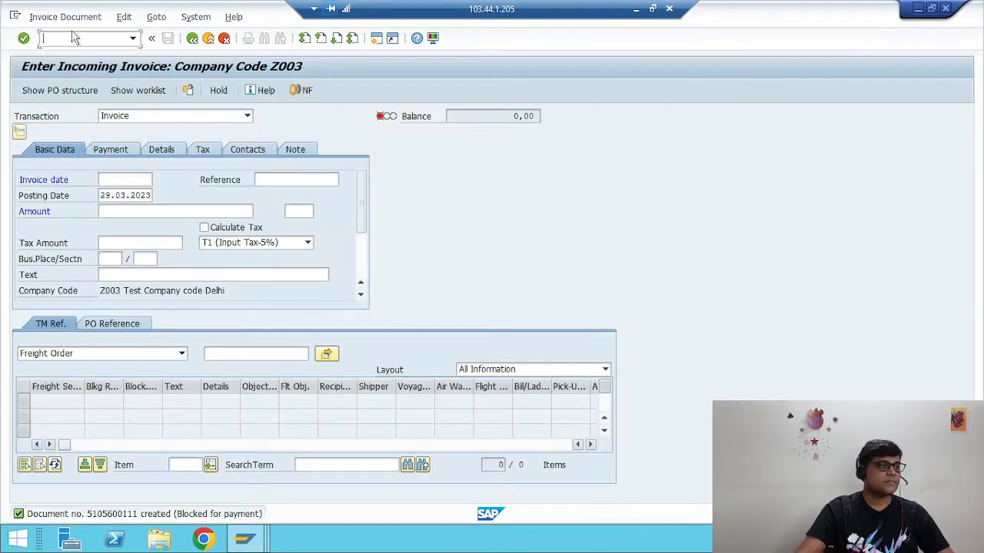
pyautogui.write('/NF.19')
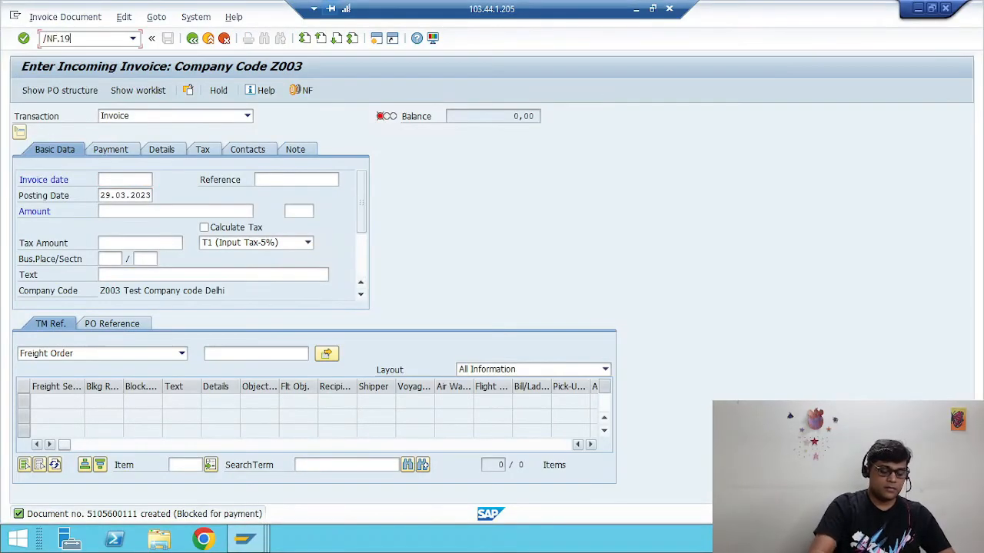
pyautogui.press('Return')
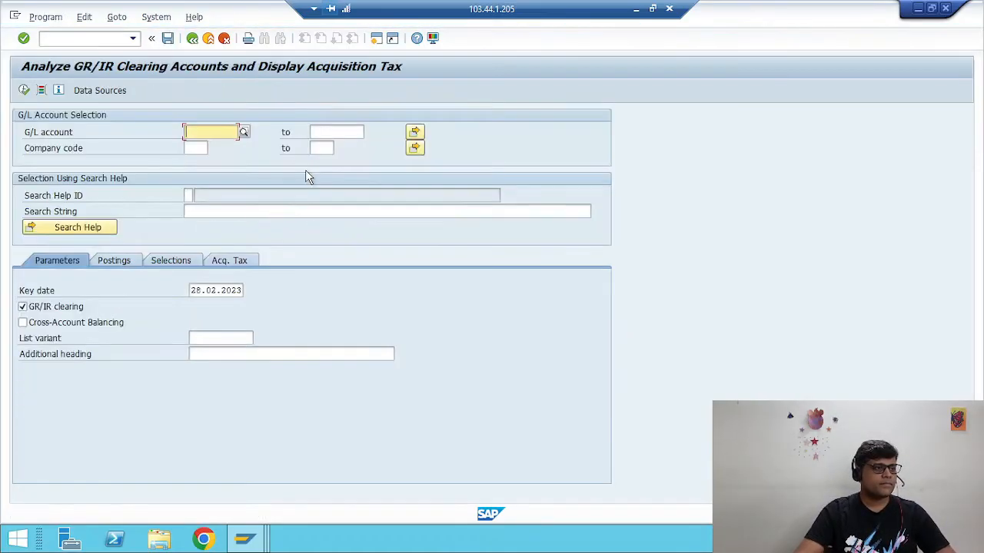
# Look up the GR/IR clearing account, and set the F.19 selection to G/L account 3005 and company code Z003.
pyautogui.click(246, 538)
pyautogui.click(376, 465)
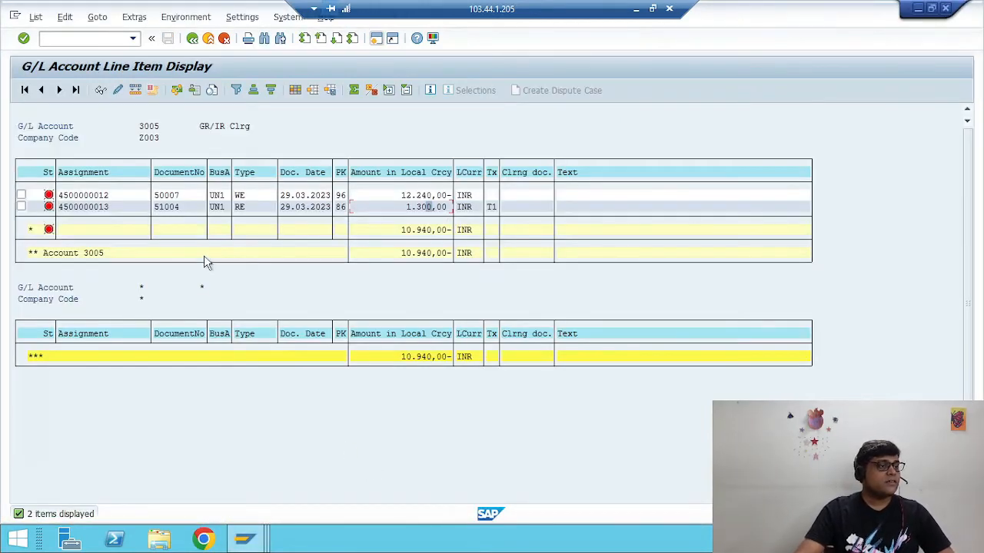
pyautogui.hotkey('alt', 'Tab')
pyautogui.write('3005')
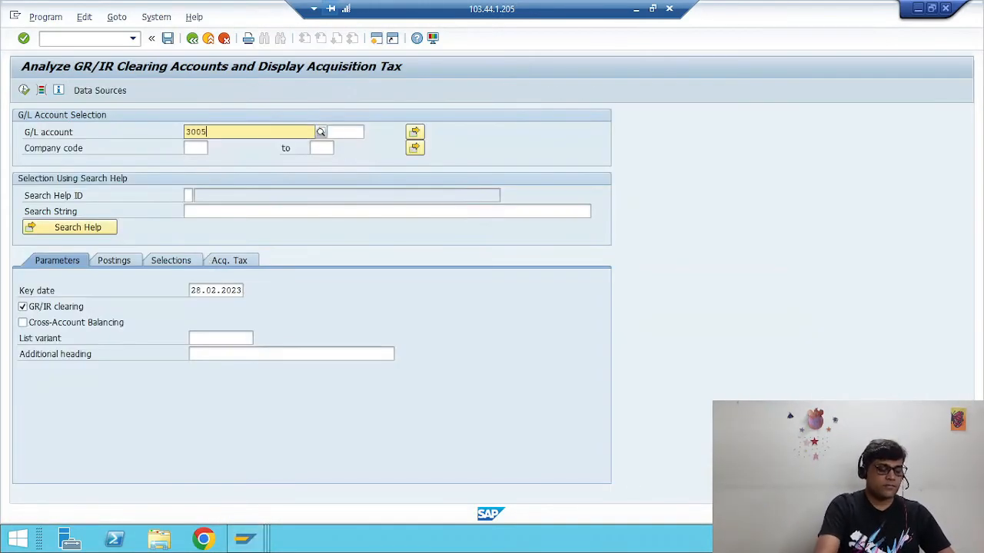
pyautogui.press('Tab')
pyautogui.press('Tab')
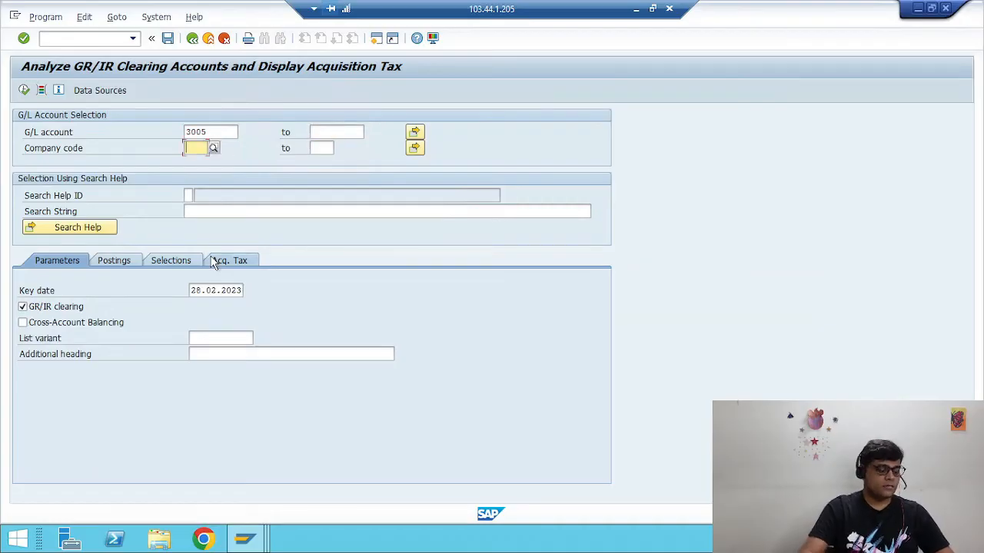
pyautogui.write('Z003')
pyautogui.press('Tab')
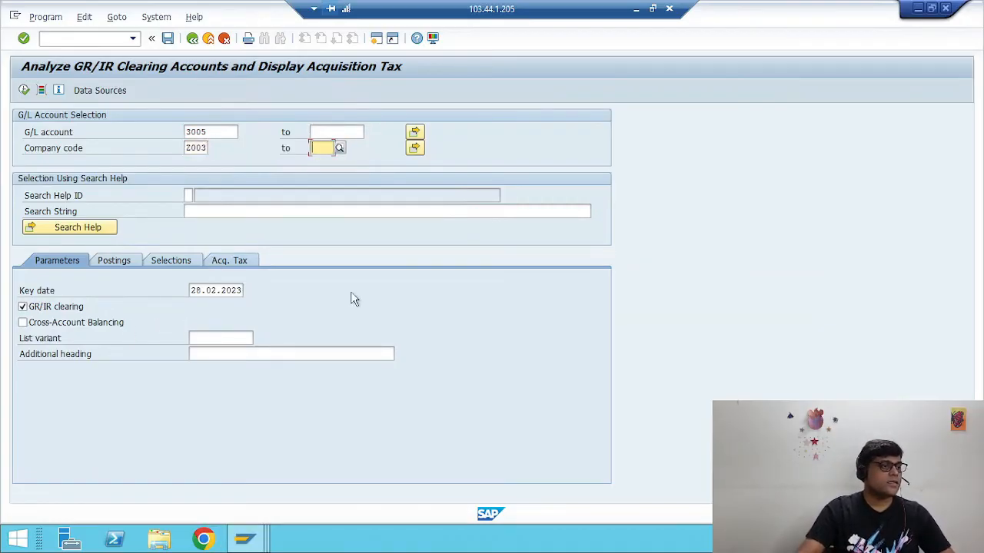
# Set the key date of the GR/IR analysis to 31.03.2023.
pyautogui.click(239, 290)
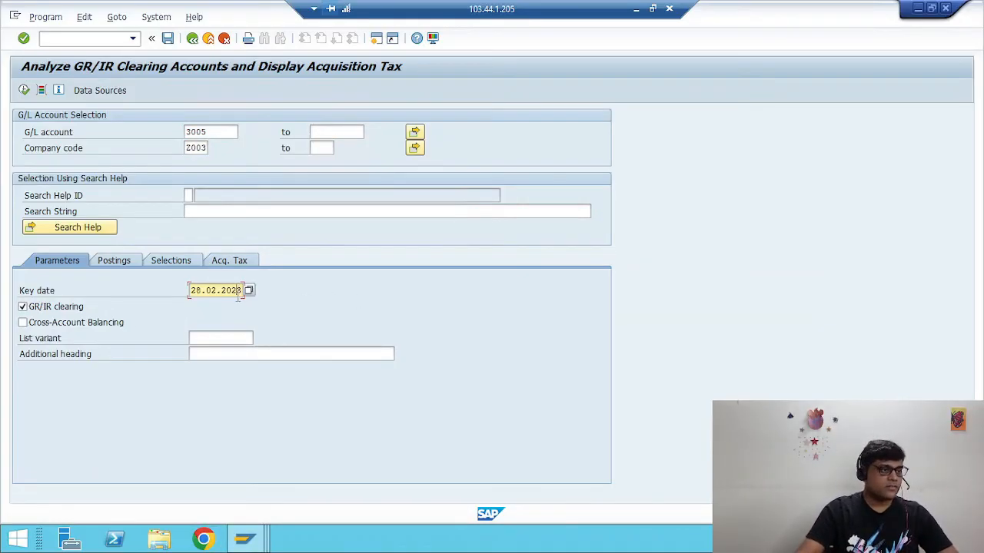
pyautogui.click(248, 292)
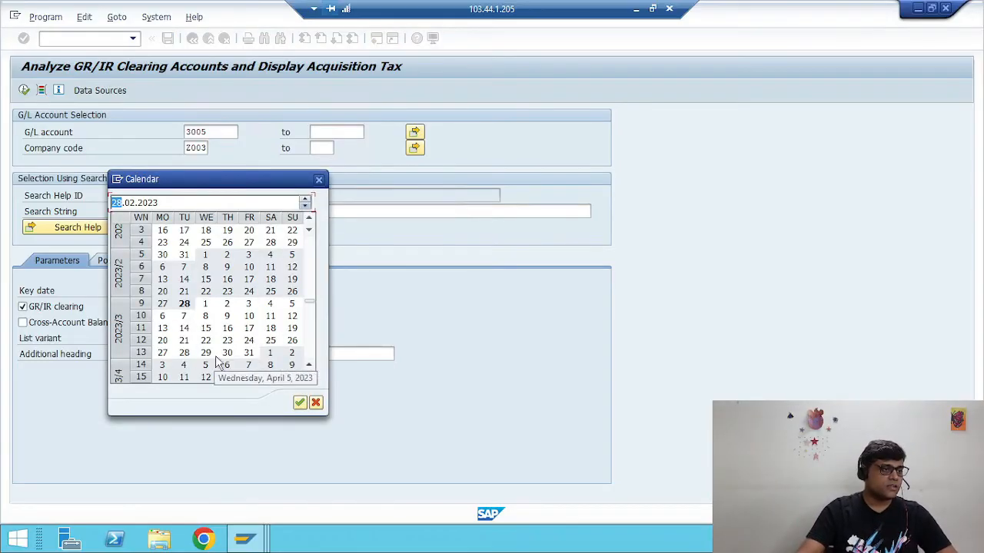
pyautogui.doubleClick(249, 353)
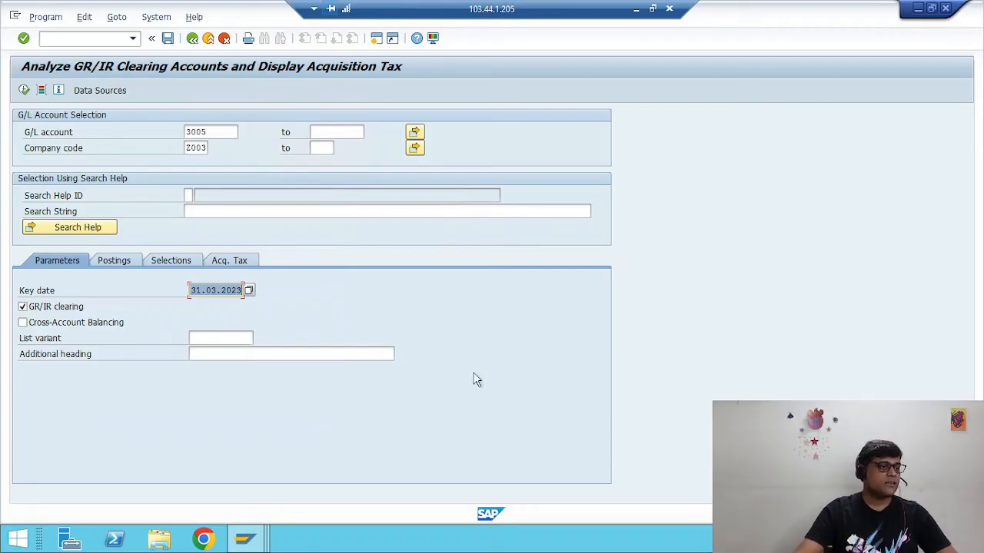
# Enable the creation of postings and name the batch input session Z003GRIR.
pyautogui.click(125, 260)
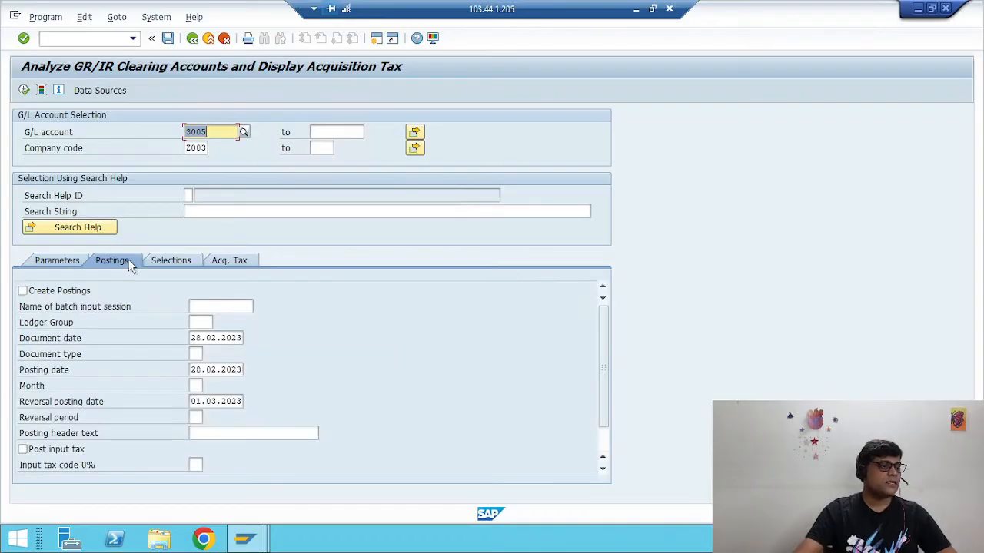
pyautogui.click(80, 291)
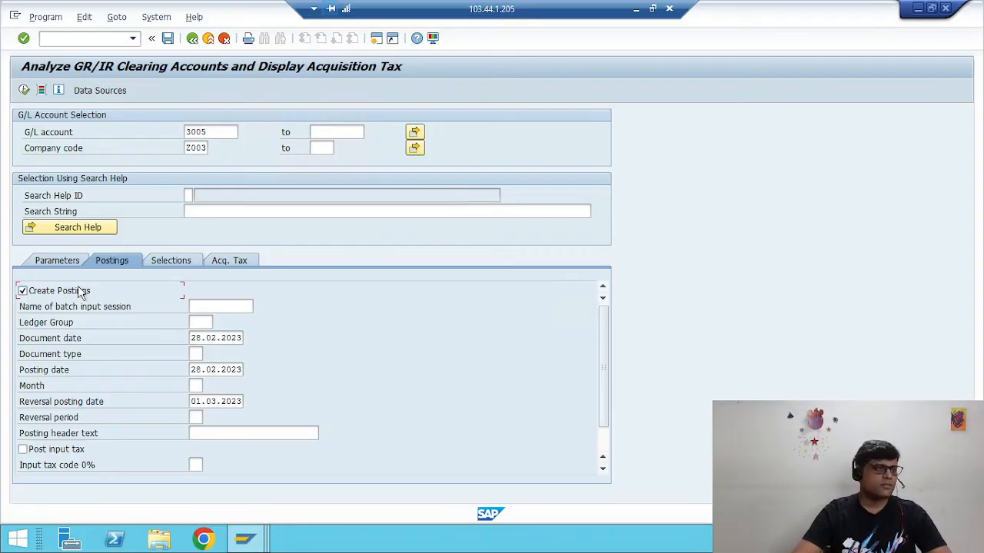
pyautogui.click(229, 305)
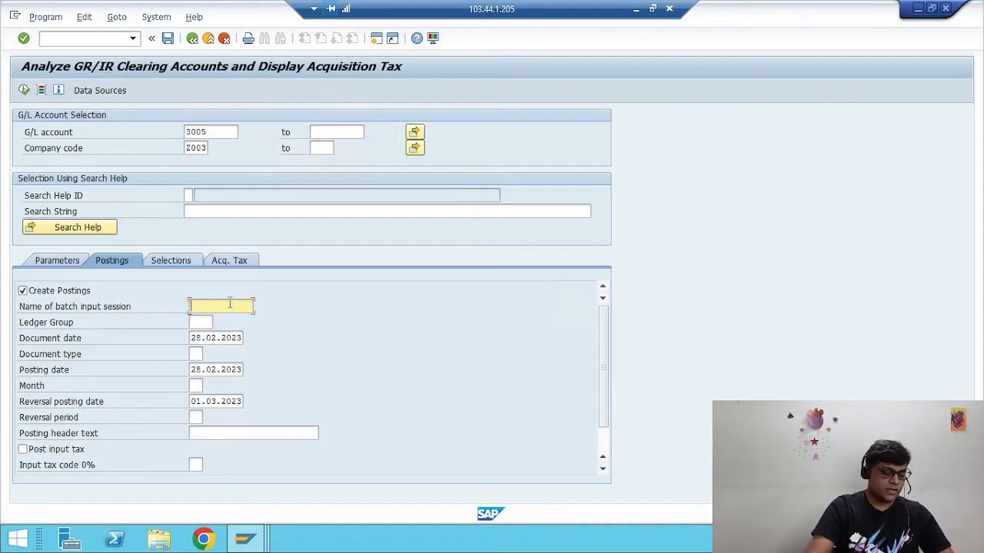
pyautogui.write('z003')
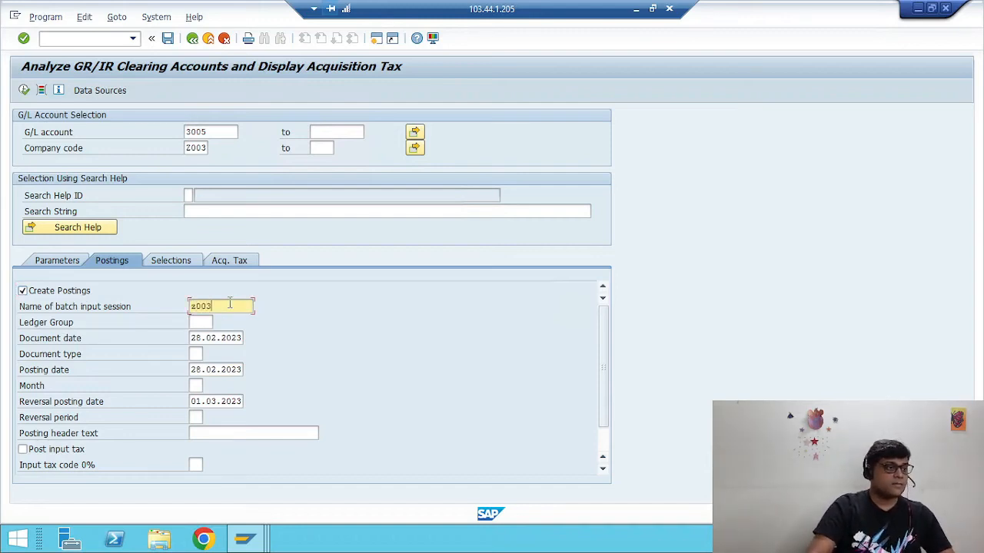
pyautogui.press('BackSpace')
pyautogui.press('BackSpace')
pyautogui.press('BackSpace')
pyautogui.press('BackSpace')
pyautogui.write('Z003')
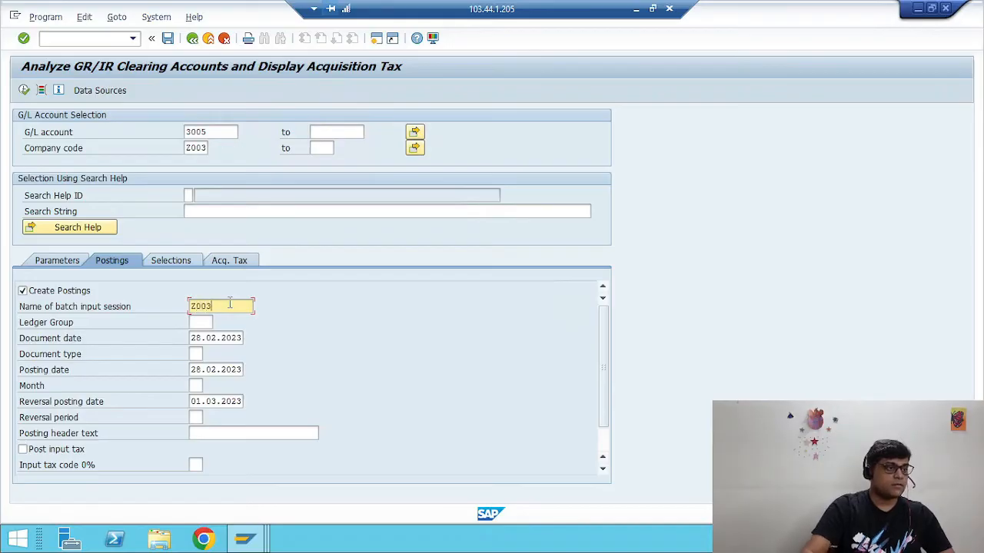
pyautogui.write('GRIR')
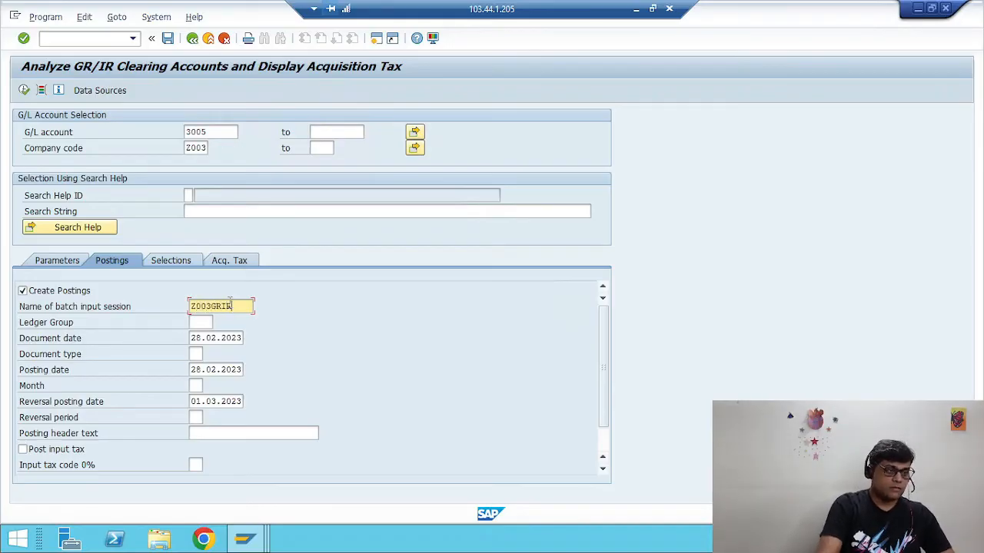
# Choose ledger group 0L for the postings from the possible entries.
pyautogui.press('Tab')
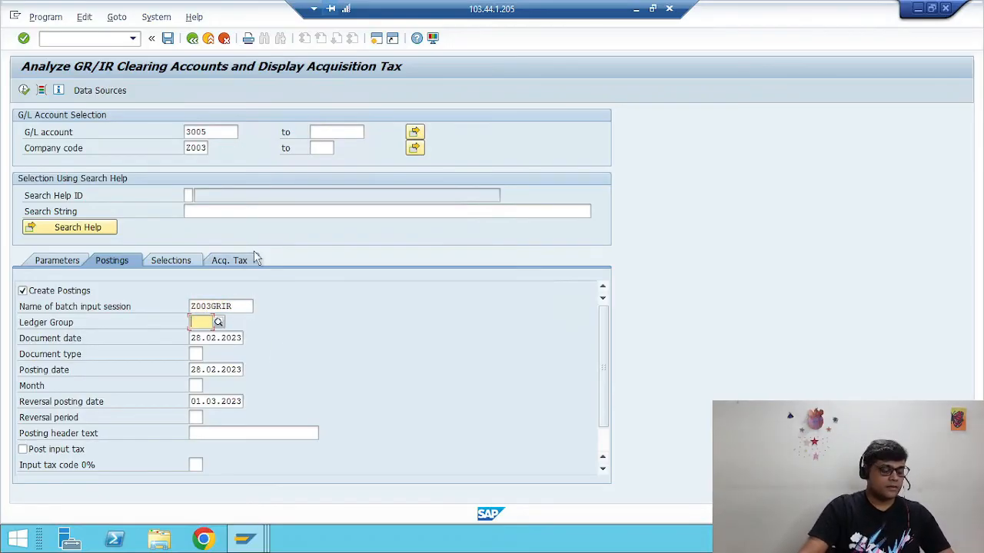
pyautogui.write('0L')
pyautogui.press('BackSpace')
pyautogui.press('BackSpace')
pyautogui.press('F4')
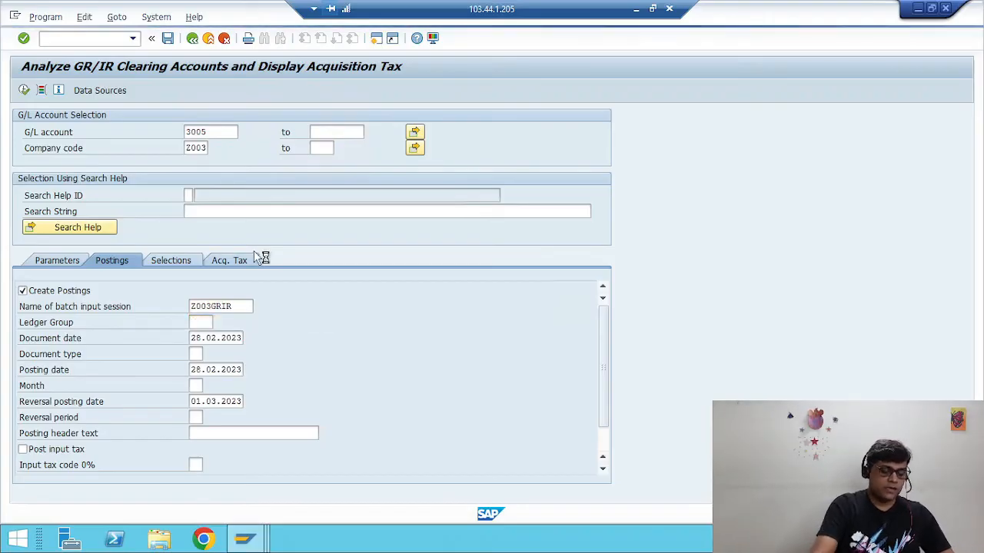
pyautogui.press('F4')
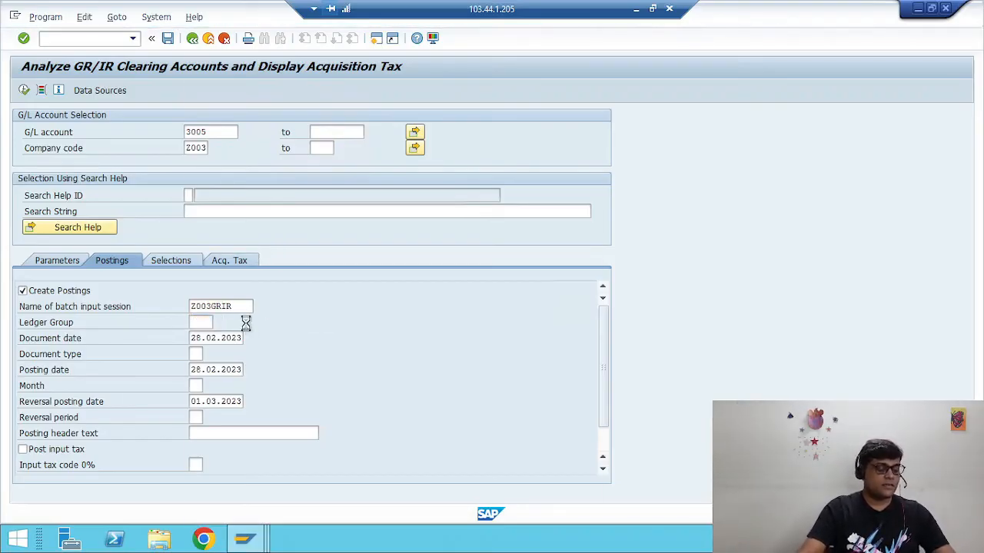
pyautogui.click(292, 87)
pyautogui.doubleClick(295, 90)
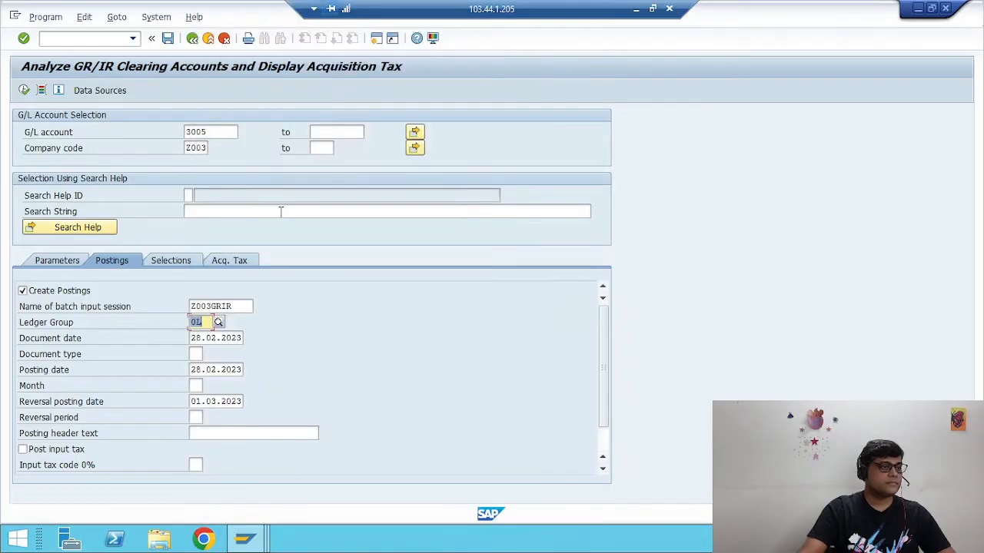
# Set the document date of the postings to 29.03.2023 and the document type to SA.
pyautogui.click(218, 339)
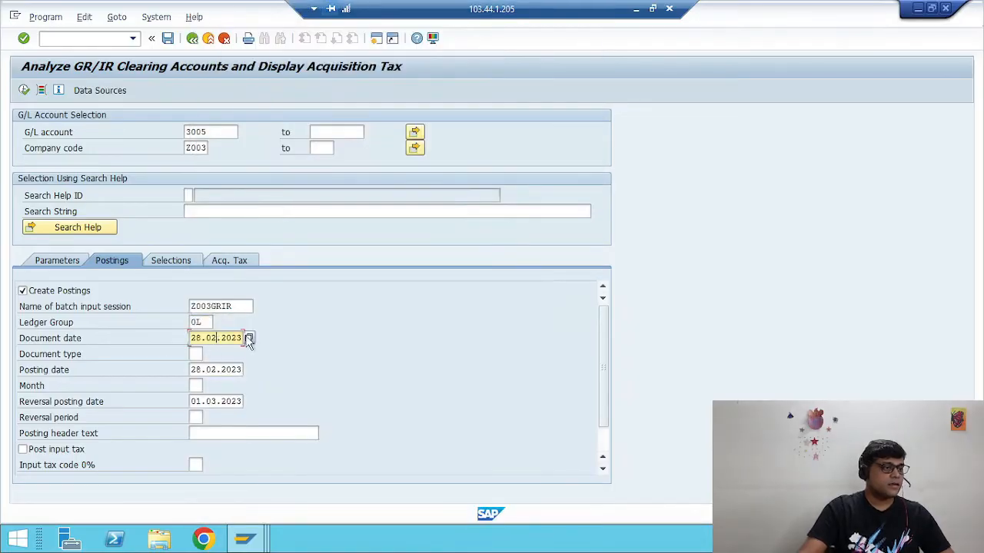
pyautogui.click(248, 338)
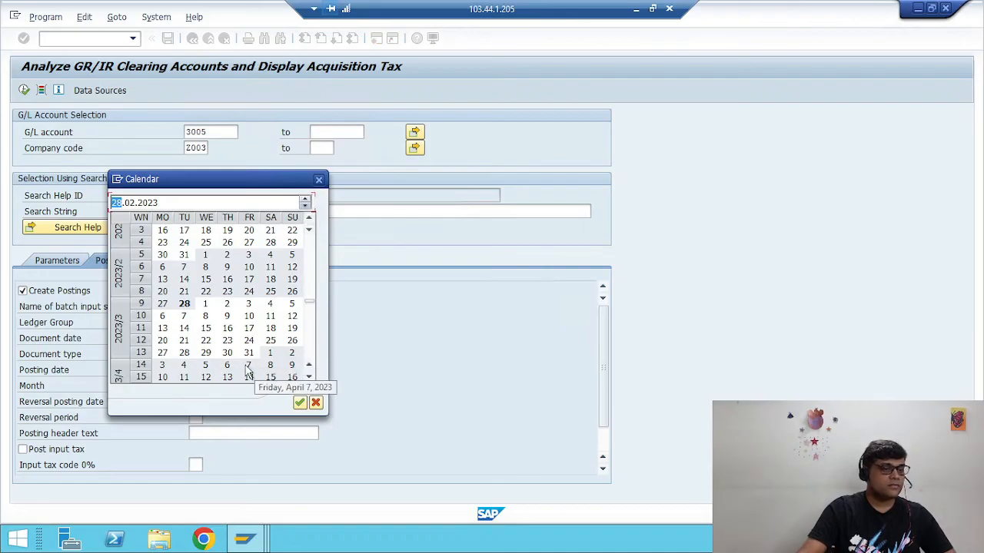
pyautogui.doubleClick(205, 352)
pyautogui.press('Tab')
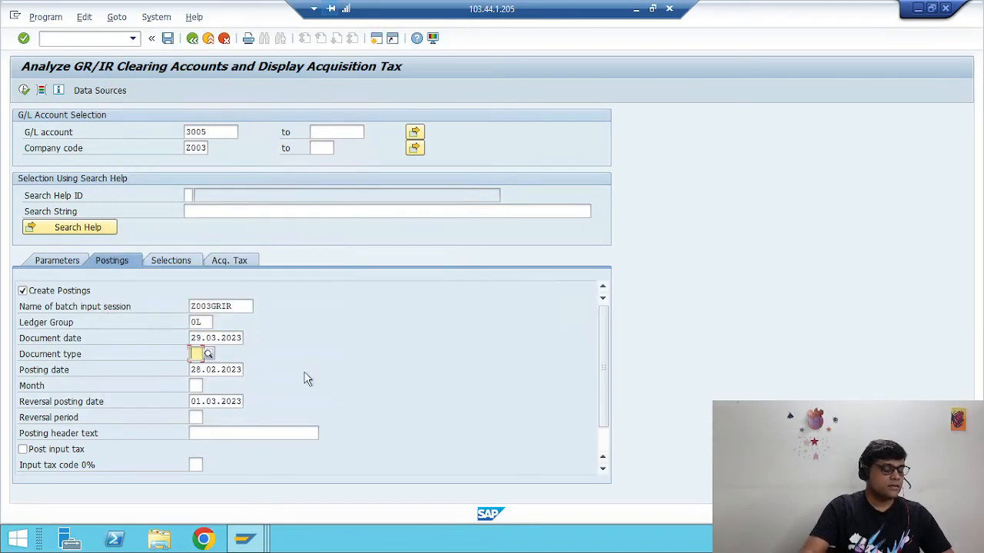
pyautogui.write('SA')
pyautogui.press('Tab')
# Set the posting date to 31.03.2023 and the reversal posting date to 01.04.2023.
pyautogui.press('F4')
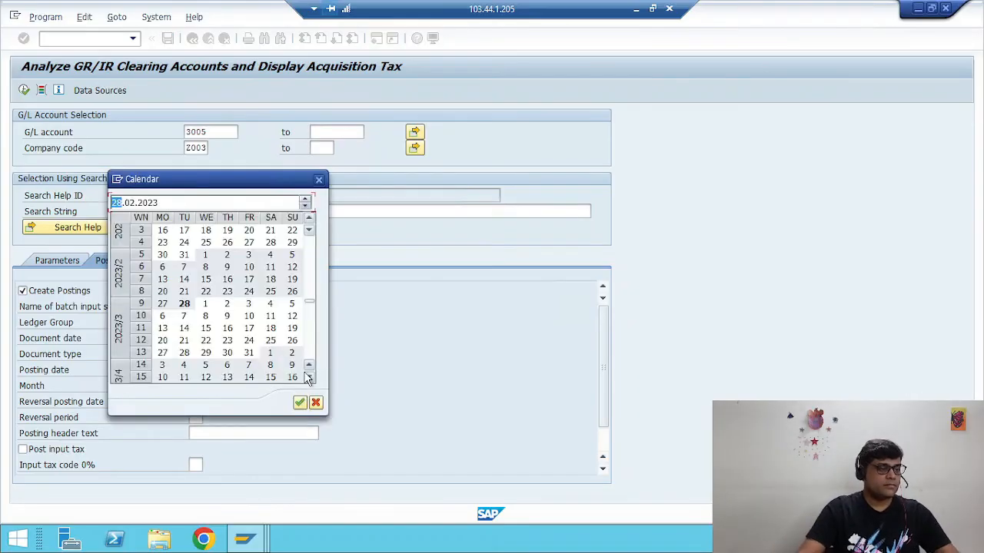
pyautogui.doubleClick(248, 353)
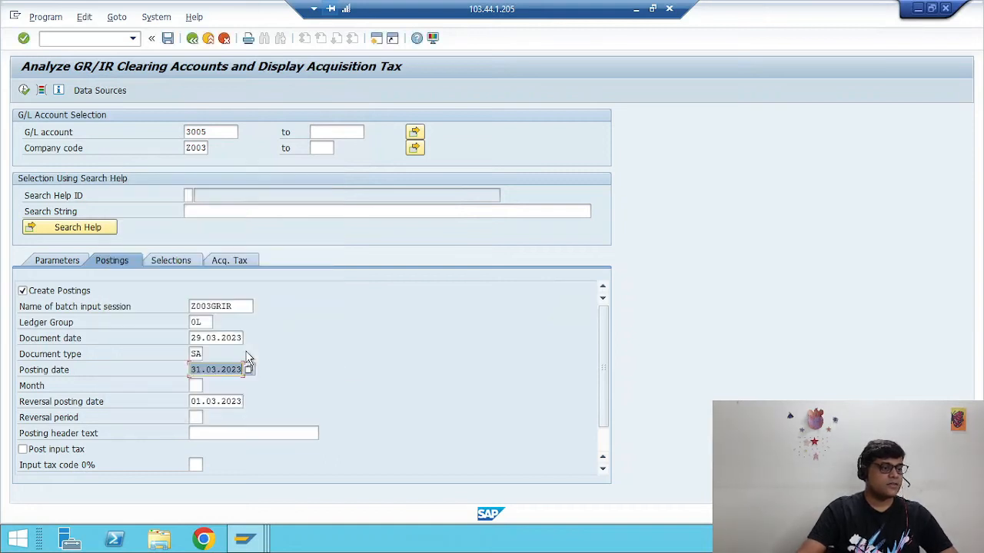
pyautogui.click(197, 386)
pyautogui.press('Tab')
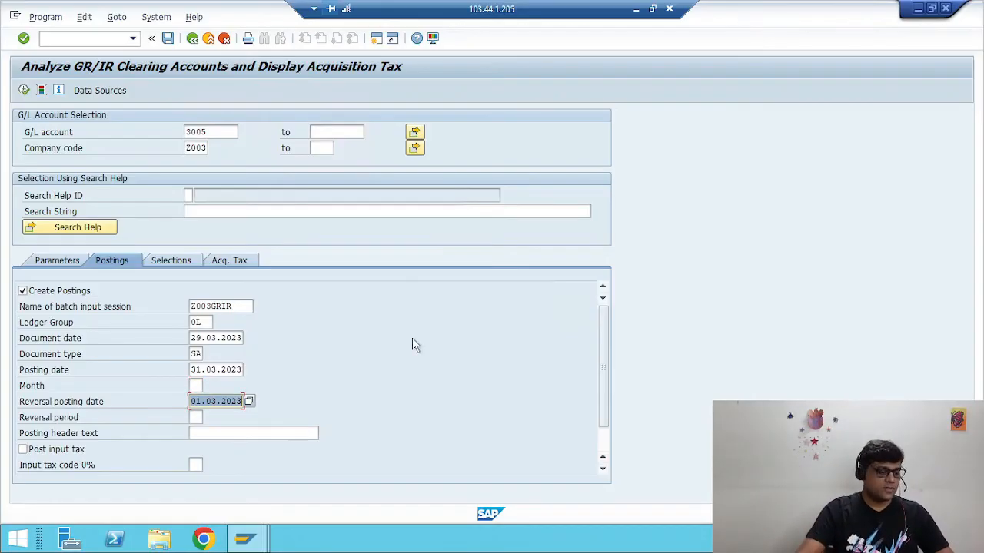
pyautogui.press('F4')
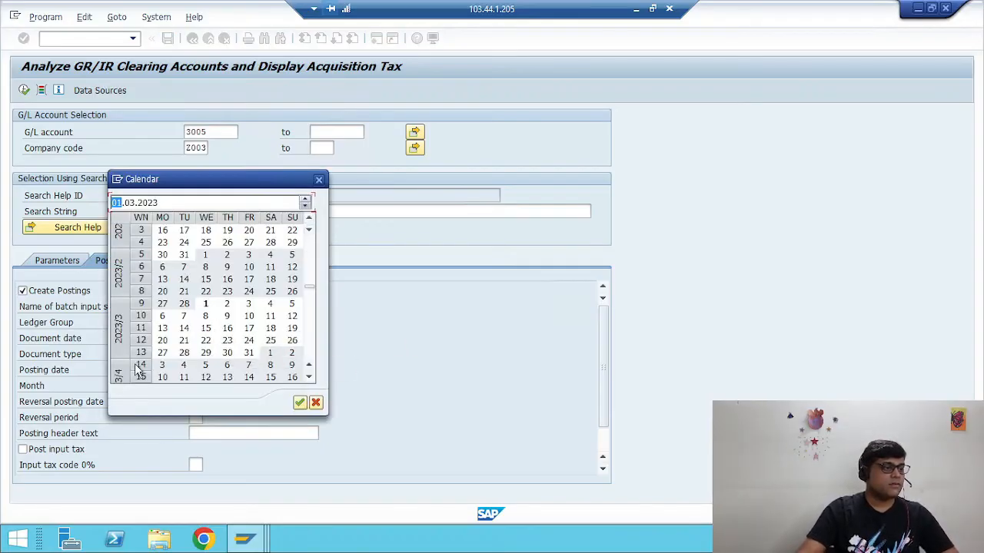
pyautogui.doubleClick(269, 355)
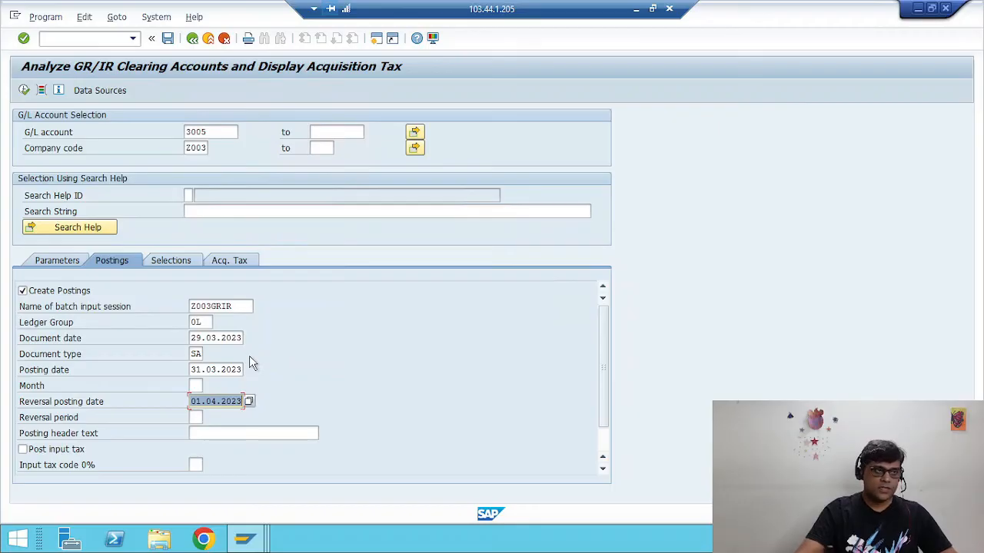
# Execute the GR/IR analysis, review the generated adjustment and reversal postings, and return to the selection screen.
pyautogui.click(24, 92)
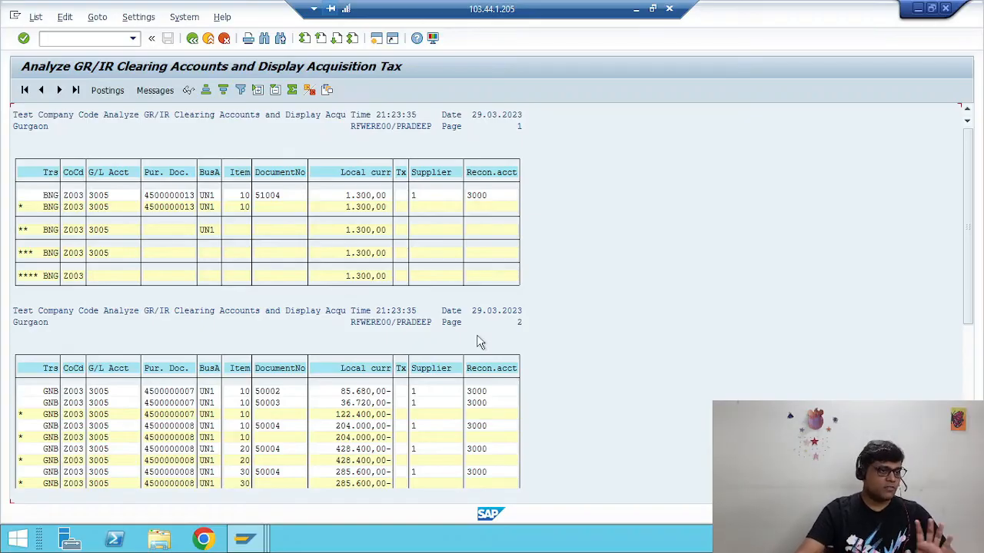
pyautogui.click(108, 90)
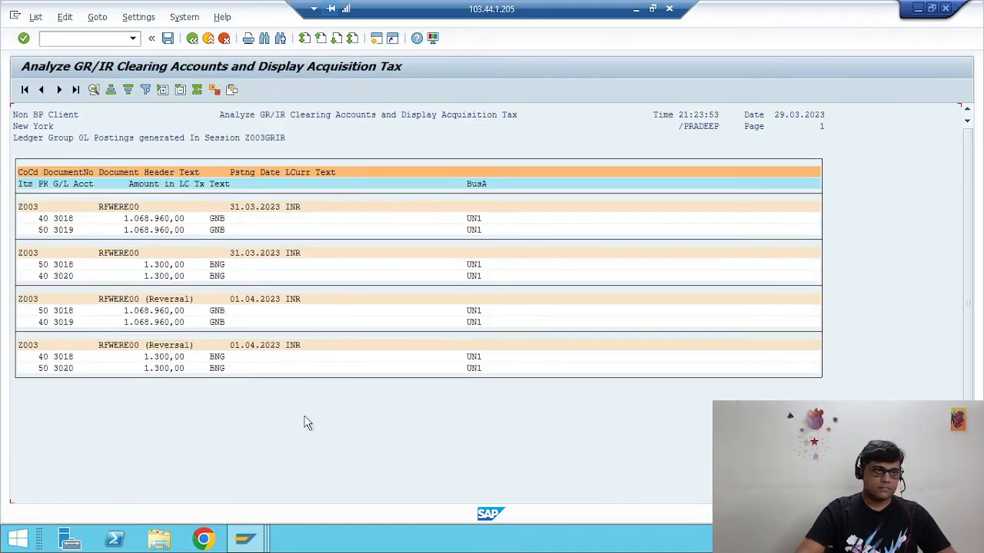
pyautogui.click(192, 38)
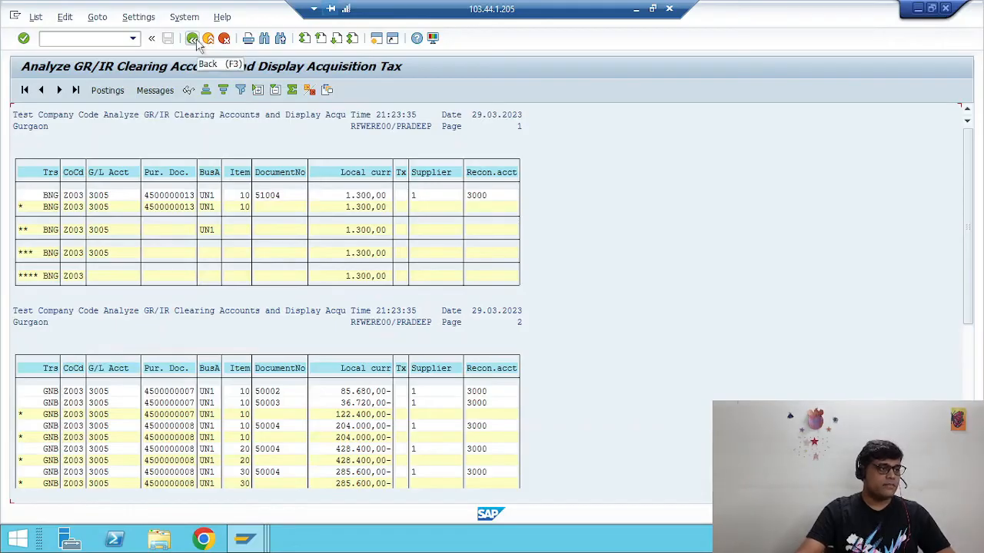
pyautogui.click(195, 42)
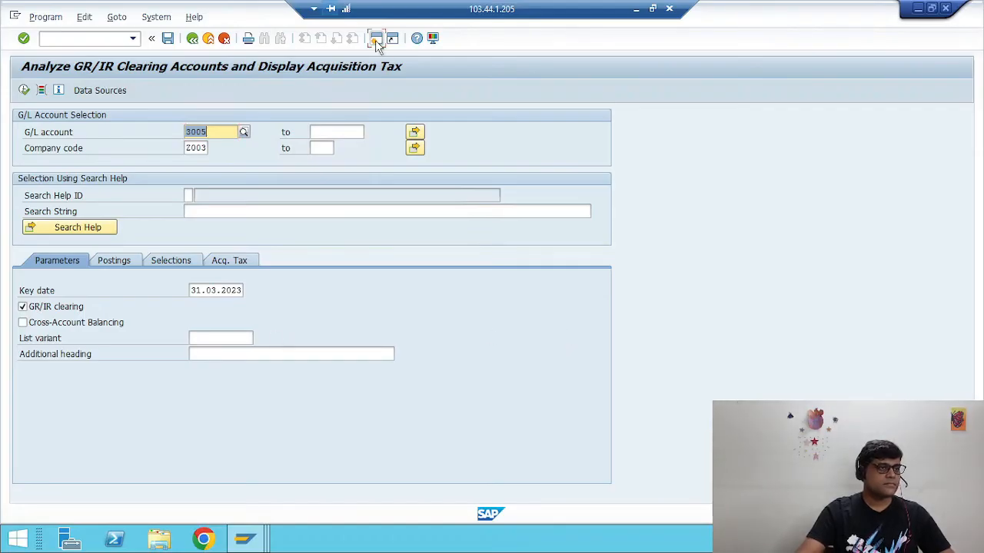
# Leave F.19 and open the batch input session overview with transaction SM35.
pyautogui.press('F3')
pyautogui.write('SM')
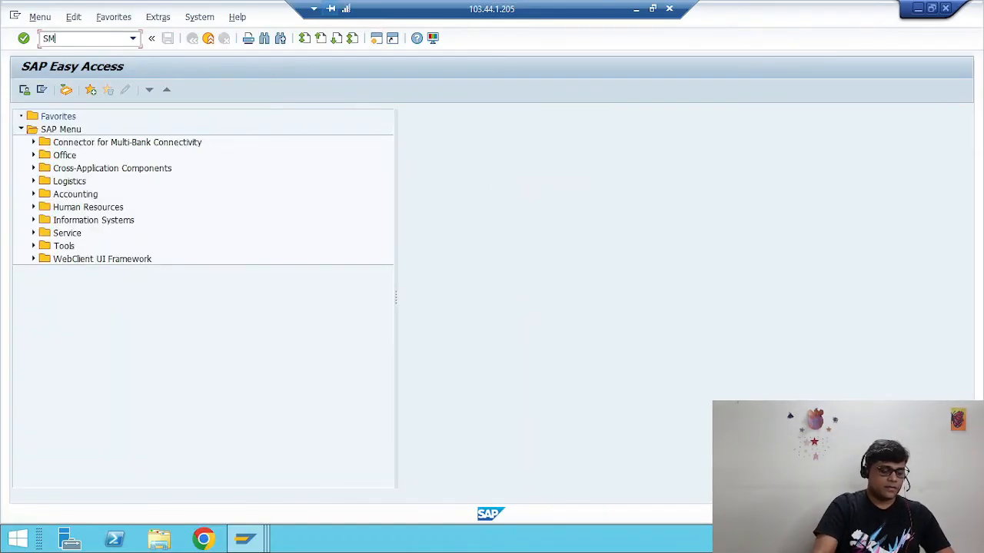
pyautogui.write('35')
pyautogui.press('Return')
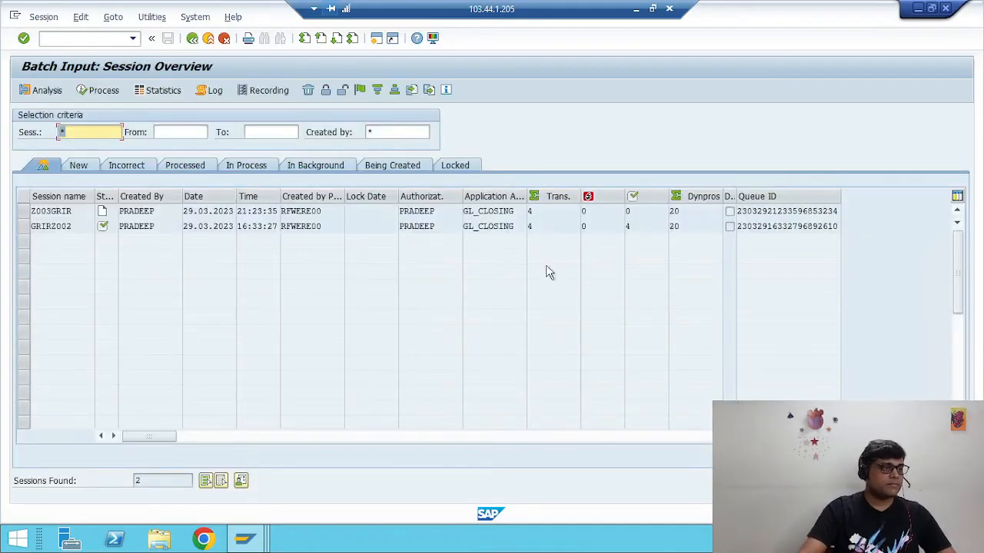
# Start processing the batch input session Z003GRIR in the Display errors only mode.
pyautogui.click(23, 212)
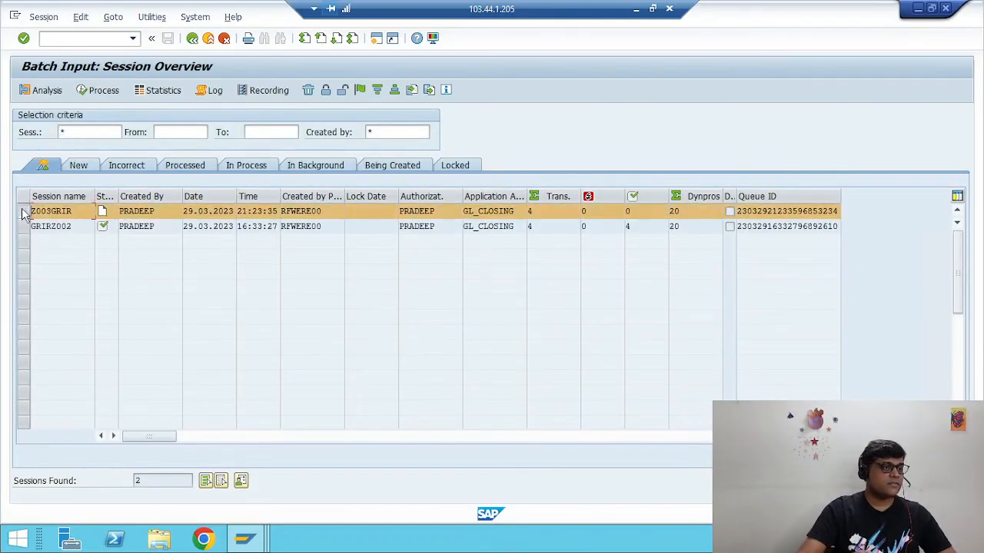
pyautogui.click(100, 90)
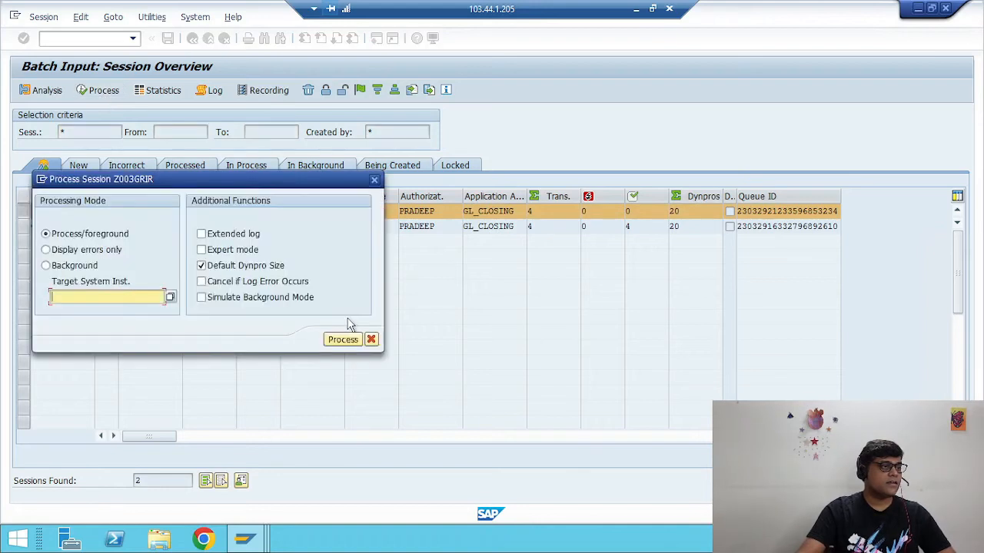
pyautogui.click(103, 250)
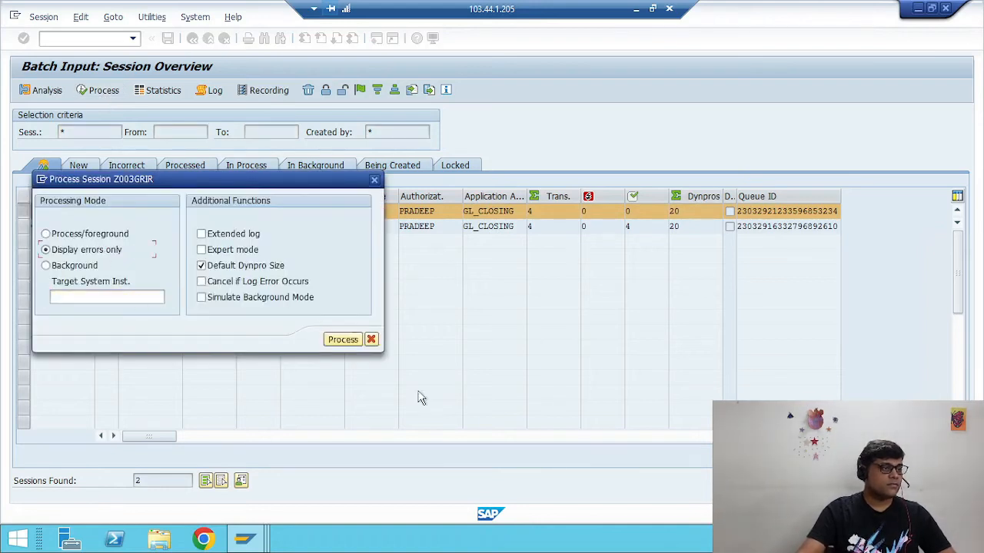
pyautogui.click(346, 342)
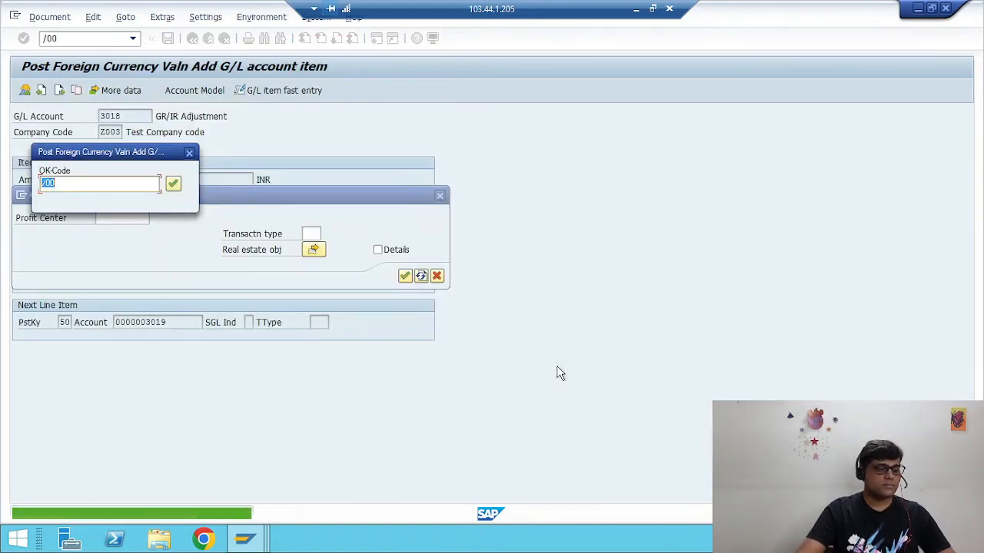
# Confirm each stopped screen of the session with the proposed OK code until processing completes, and exit batch input.
pyautogui.press('Return')
pyautogui.press('Return')
pyautogui.press('Return')
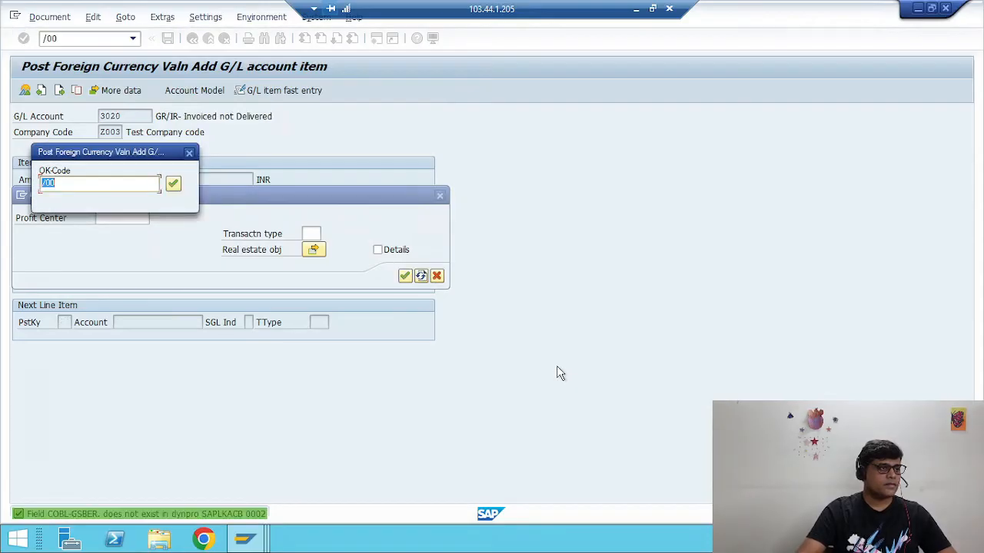
pyautogui.press('Return')
pyautogui.press('Return')
pyautogui.press('Return')
pyautogui.press('Return')
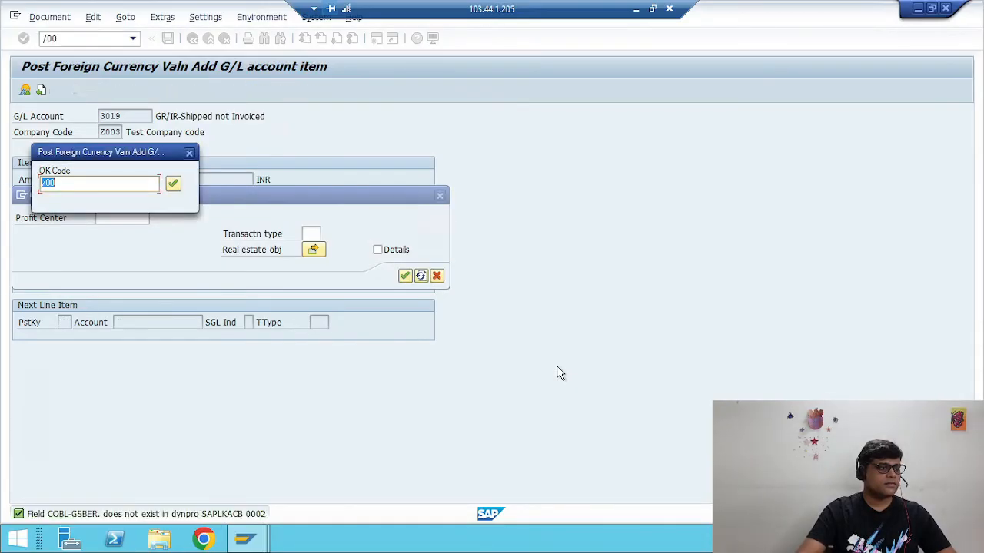
pyautogui.press('Return')
pyautogui.press('Return')
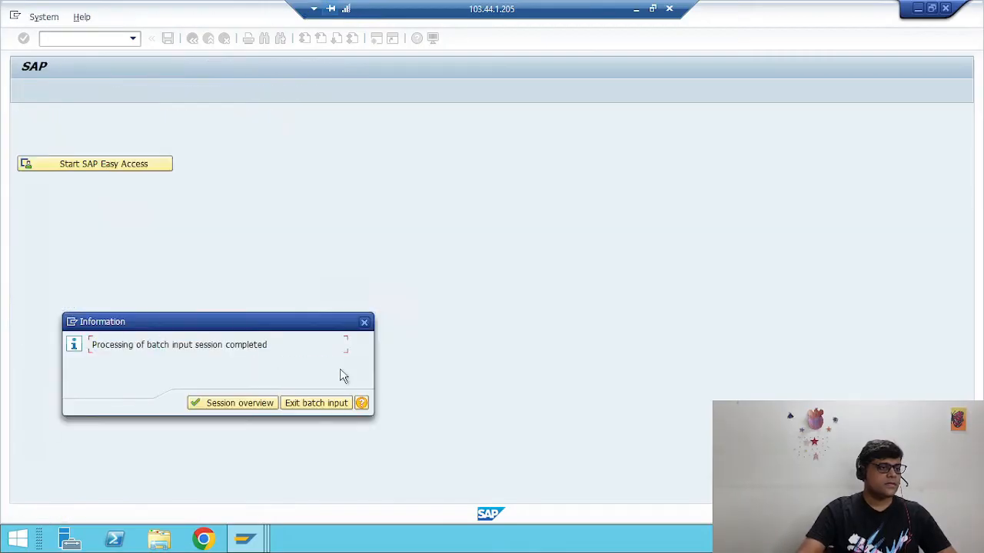
pyautogui.click(328, 404)
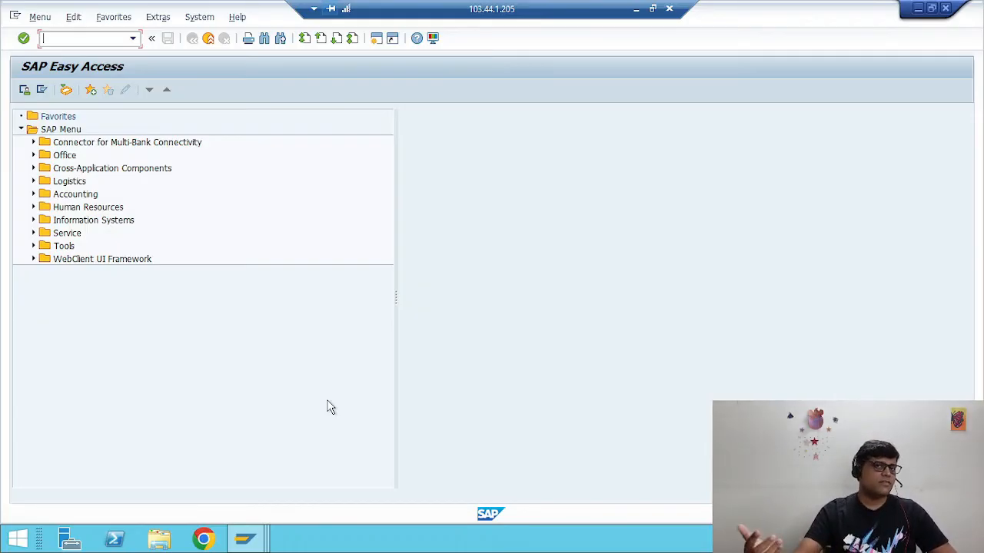
# Replace the F.19 session with transaction FS00 and look up the GR/IR adjustment and target accounts among the balance sheet accounts.
pyautogui.moveTo(261, 543)
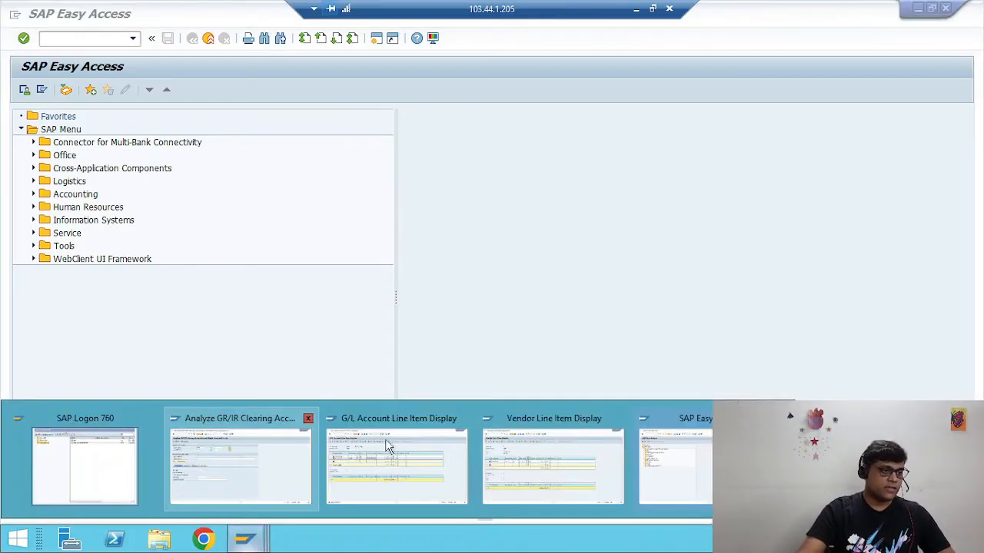
pyautogui.moveTo(345, 471)
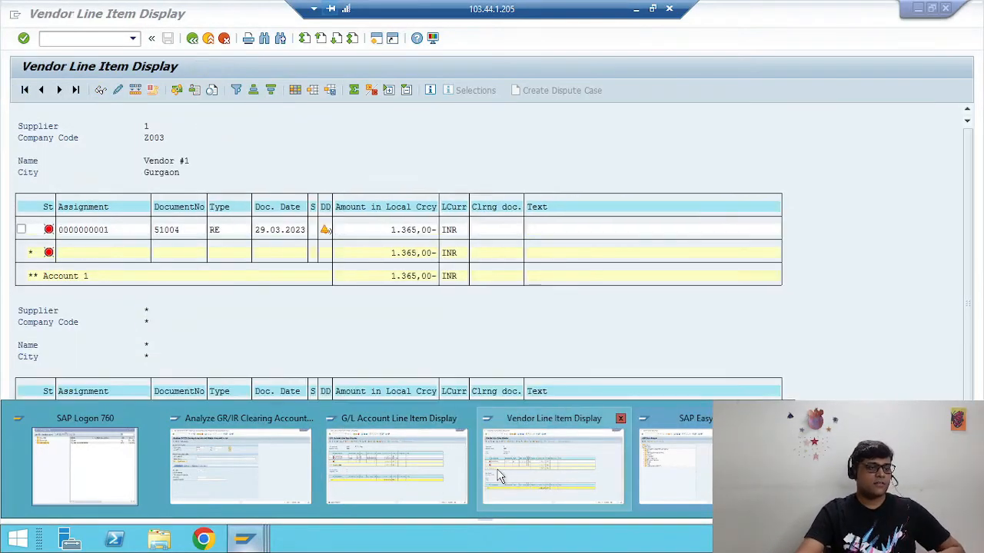
pyautogui.click(500, 471)
pyautogui.click(244, 542)
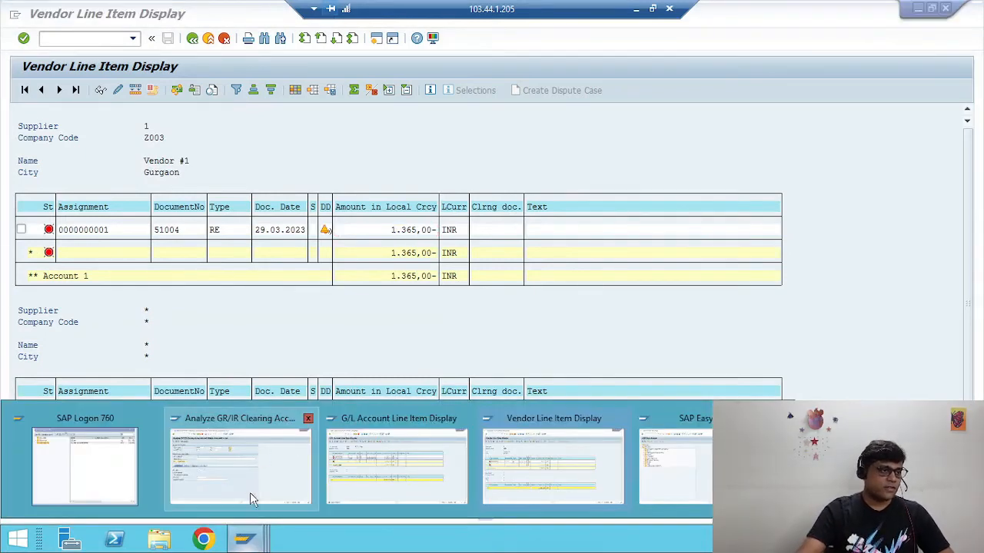
pyautogui.click(253, 447)
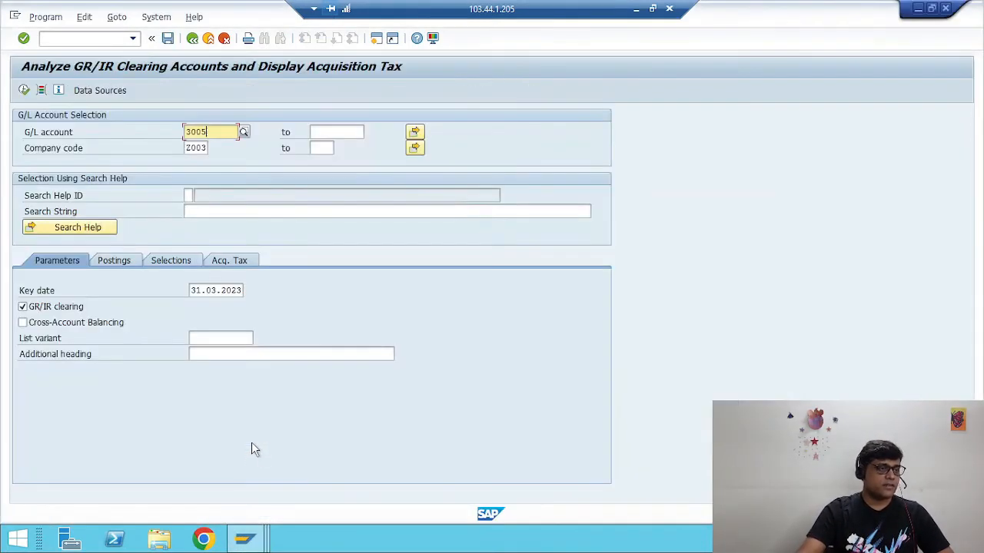
pyautogui.click(96, 37)
pyautogui.write('/NFS00')
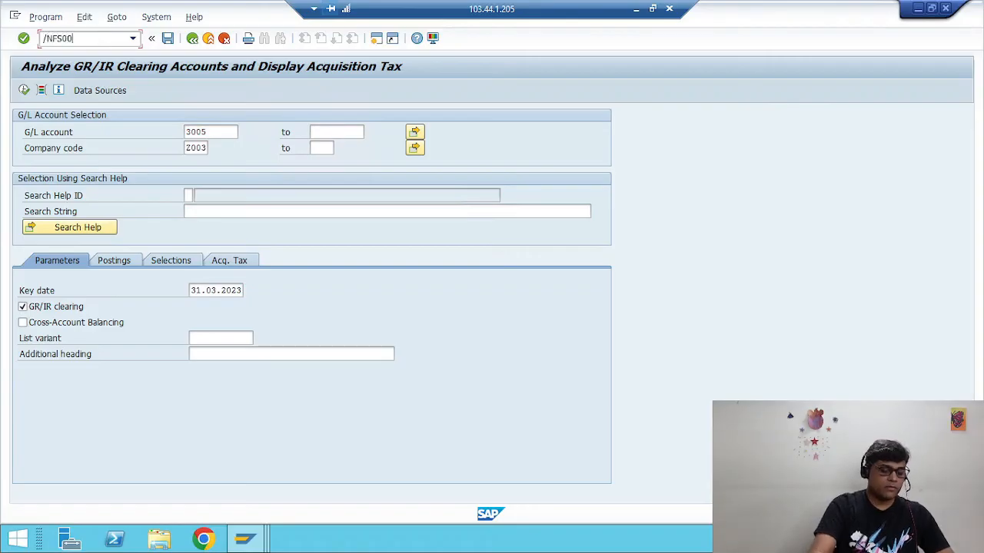
pyautogui.press('Return')
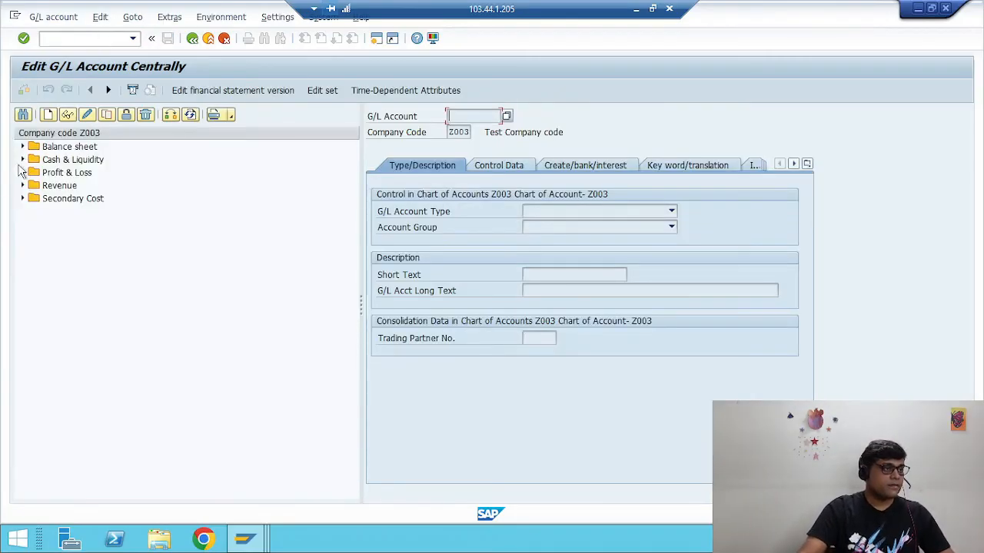
pyautogui.click(24, 147)
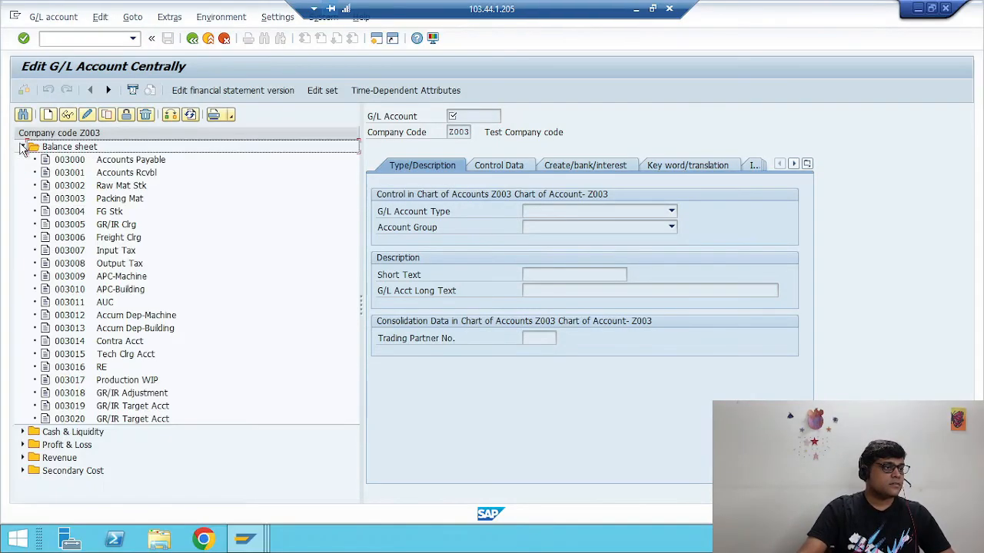
pyautogui.click(132, 394)
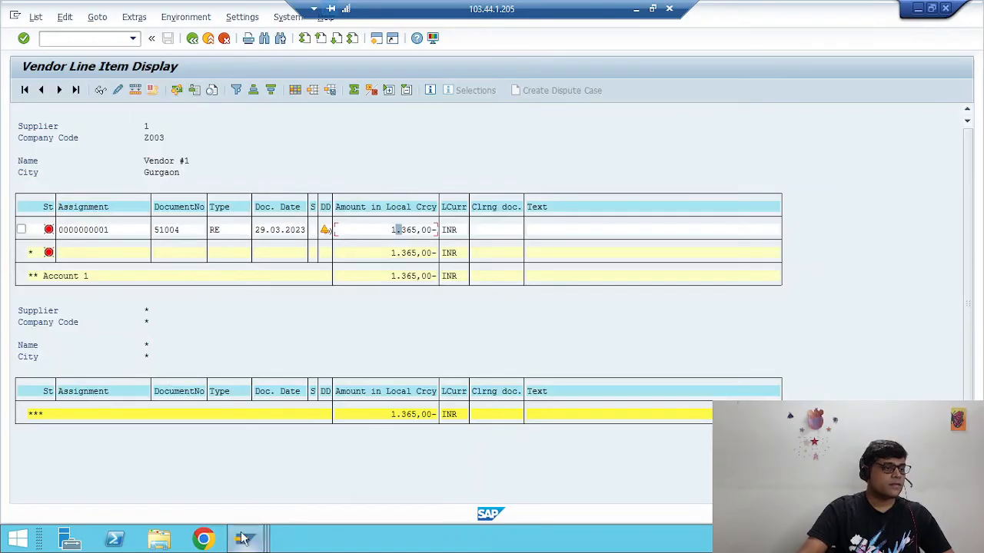
# Return to the G/L account line item selection and add accounts 3018, 3019 and 3020 alongside 3005.
pyautogui.moveTo(244, 538)
pyautogui.click(404, 448)
pyautogui.click(192, 39)
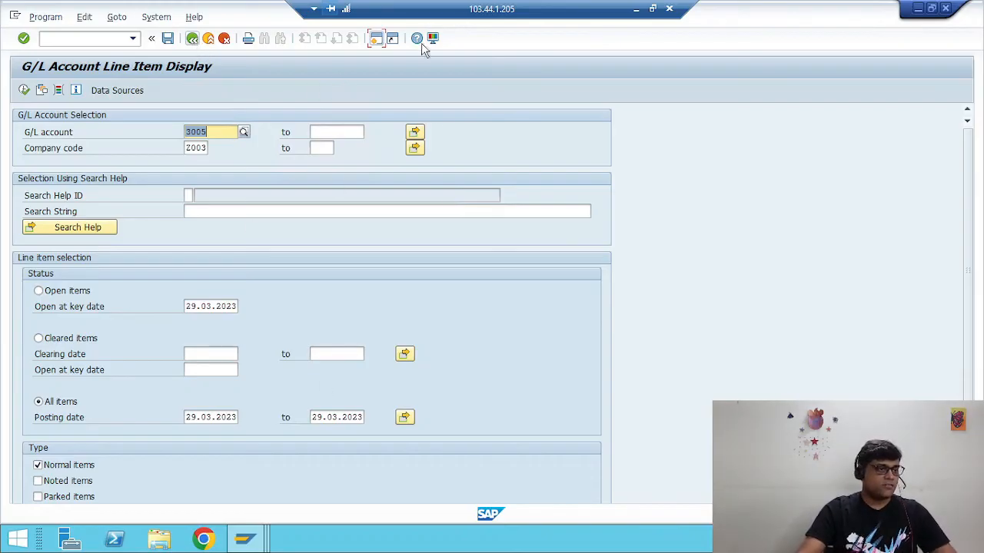
pyautogui.click(415, 131)
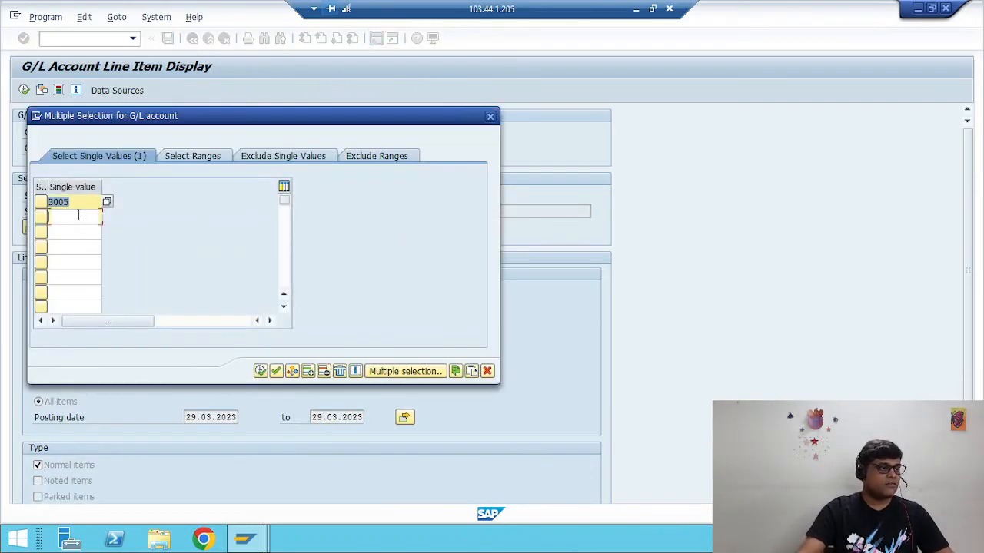
pyautogui.click(77, 216)
pyautogui.write('3018')
pyautogui.press('Down')
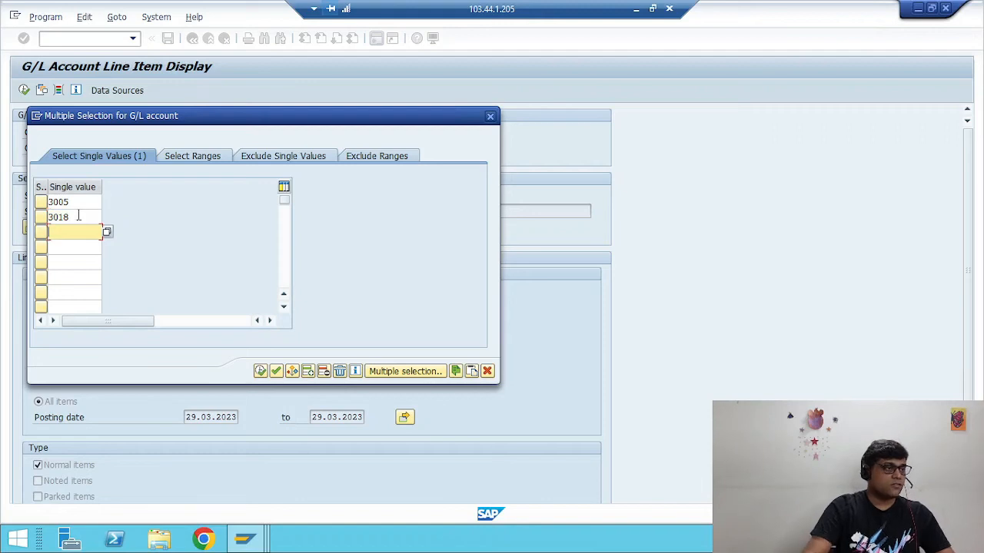
pyautogui.write('3019')
pyautogui.press('Down')
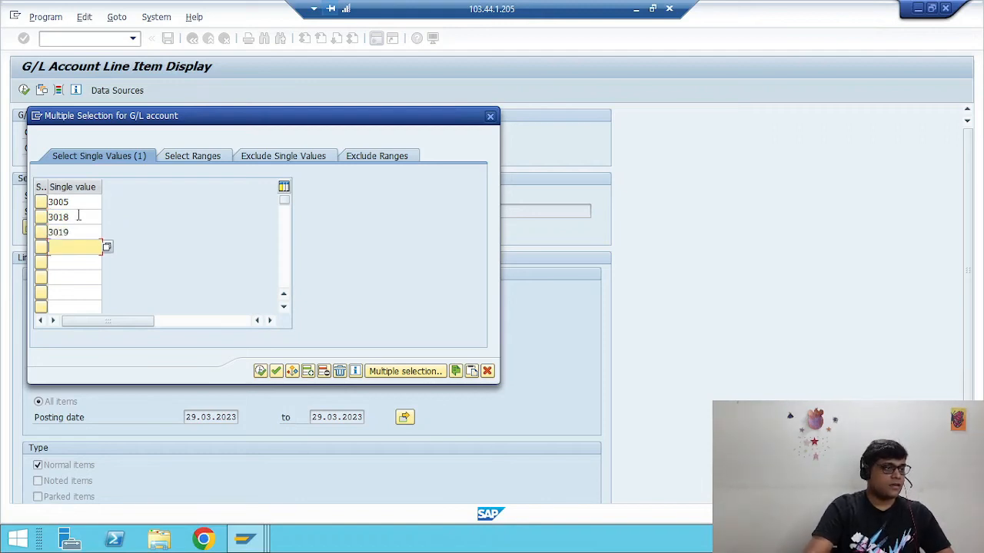
pyautogui.write('3020')
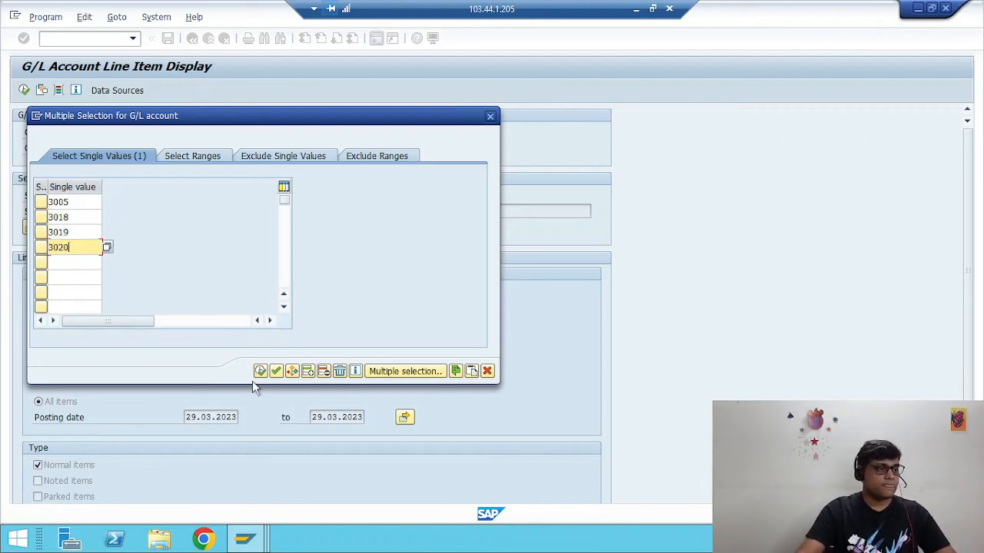
pyautogui.click(260, 372)
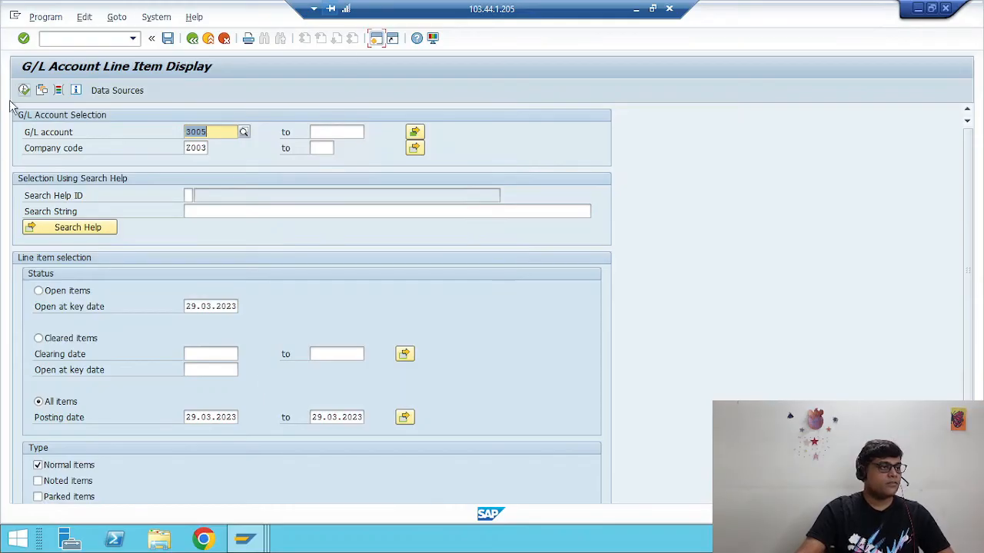
# Run the line item report, extend the end of its posting date range to 01.04.2023 and execute it again.
pyautogui.click(24, 90)
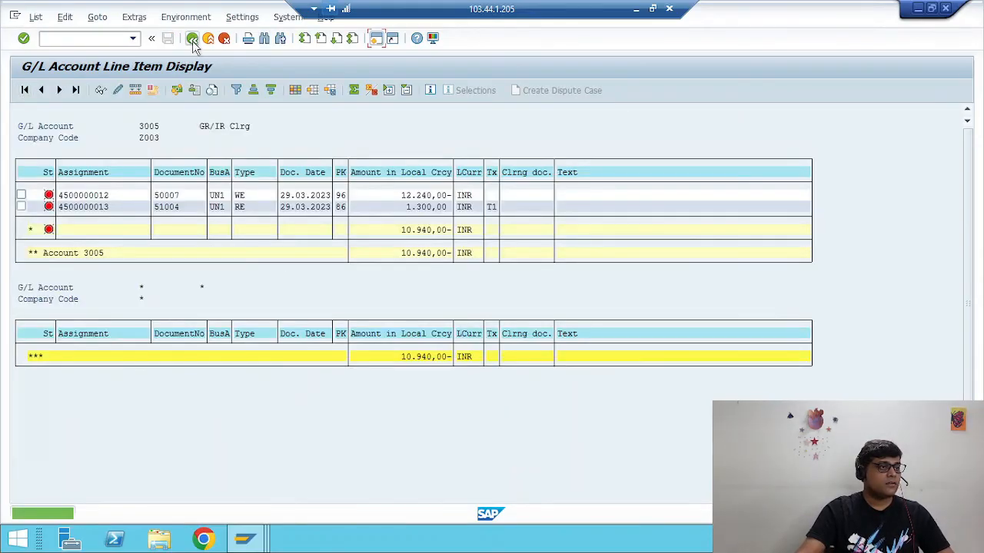
pyautogui.click(192, 38)
pyautogui.click(346, 416)
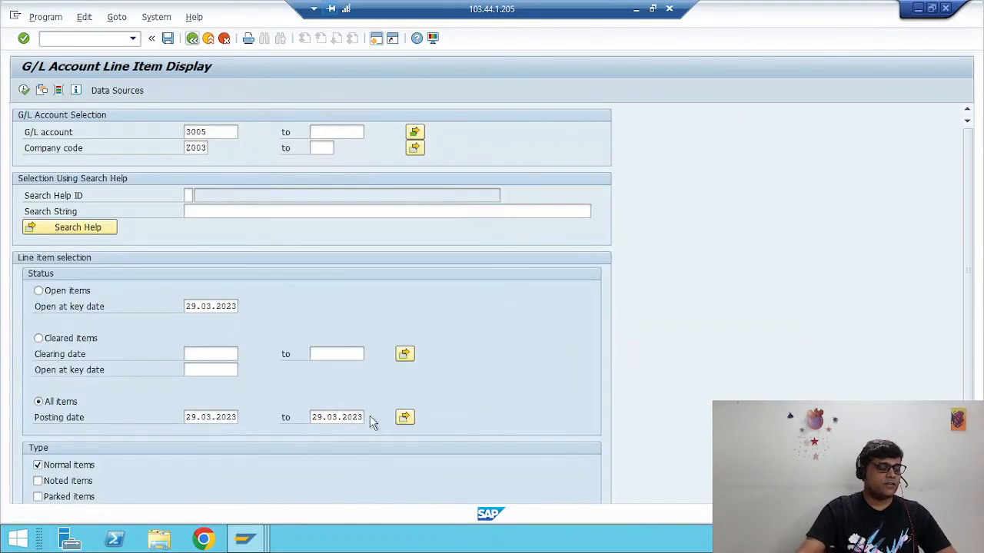
pyautogui.press('F4')
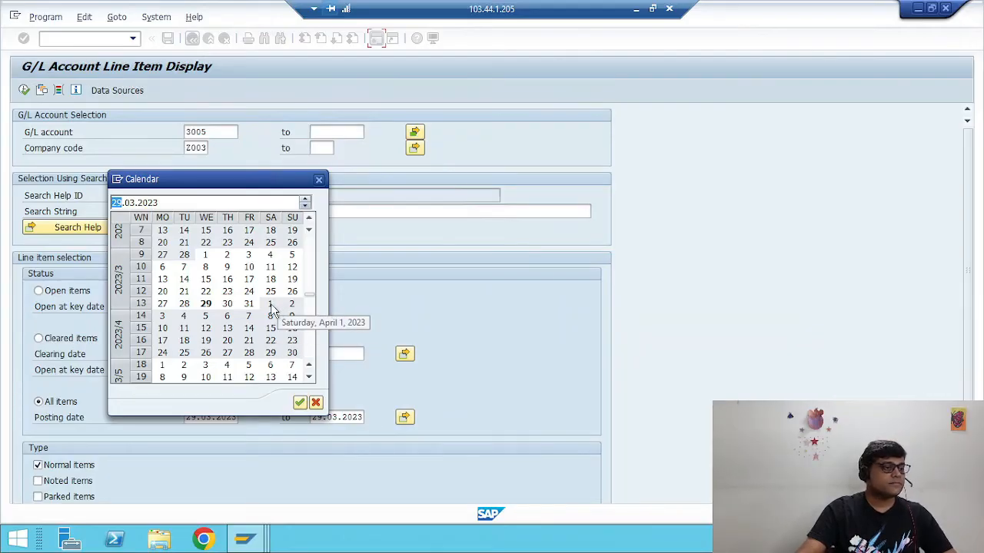
pyautogui.doubleClick(271, 306)
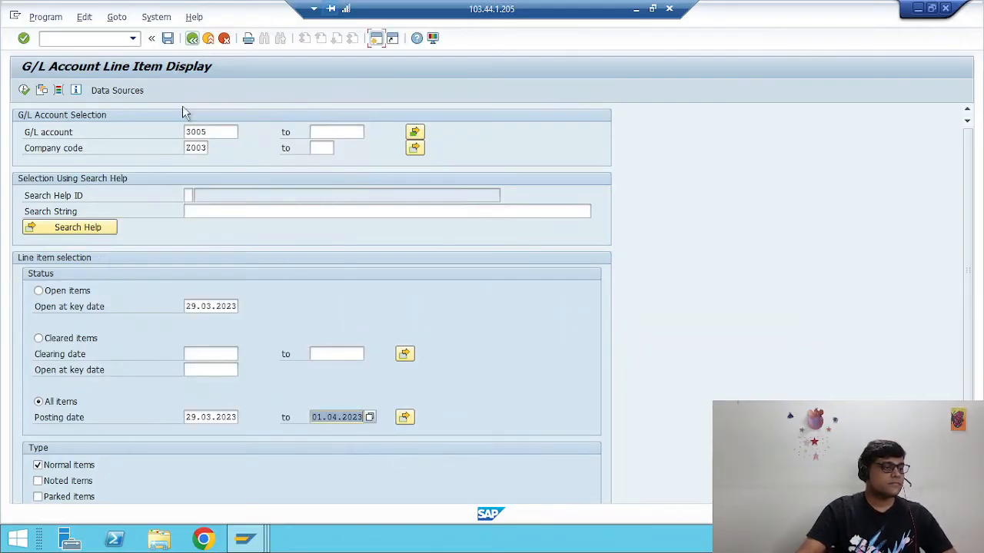
pyautogui.click(23, 90)
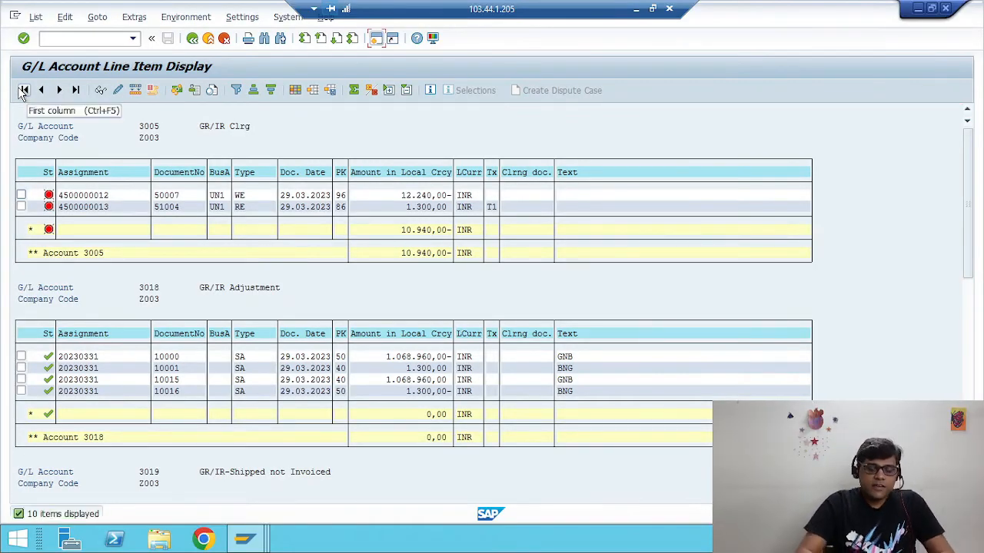
# Add the hidden Posting Date field to the line item layout and apply it to the list.
pyautogui.click(295, 90)
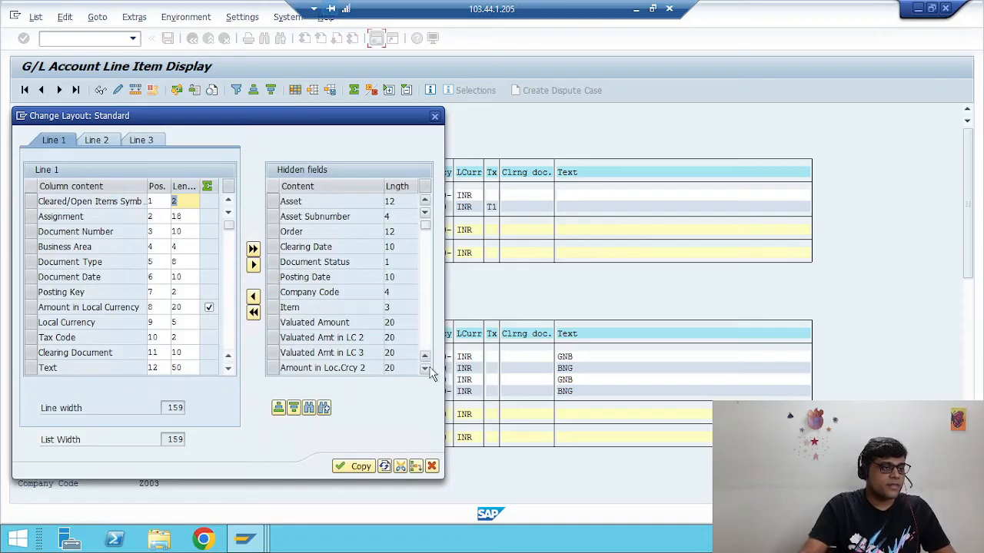
pyautogui.click(424, 368)
pyautogui.click(274, 262)
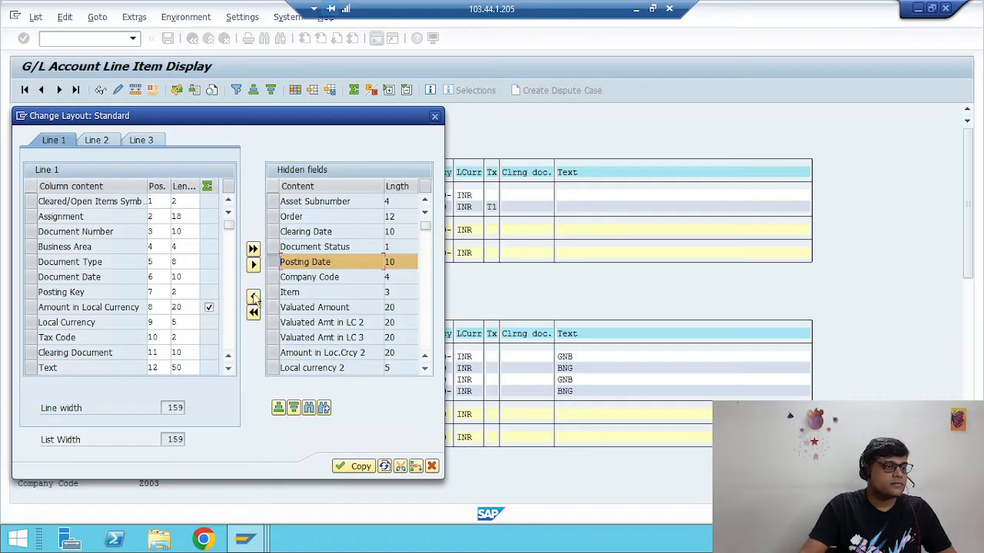
pyautogui.click(350, 466)
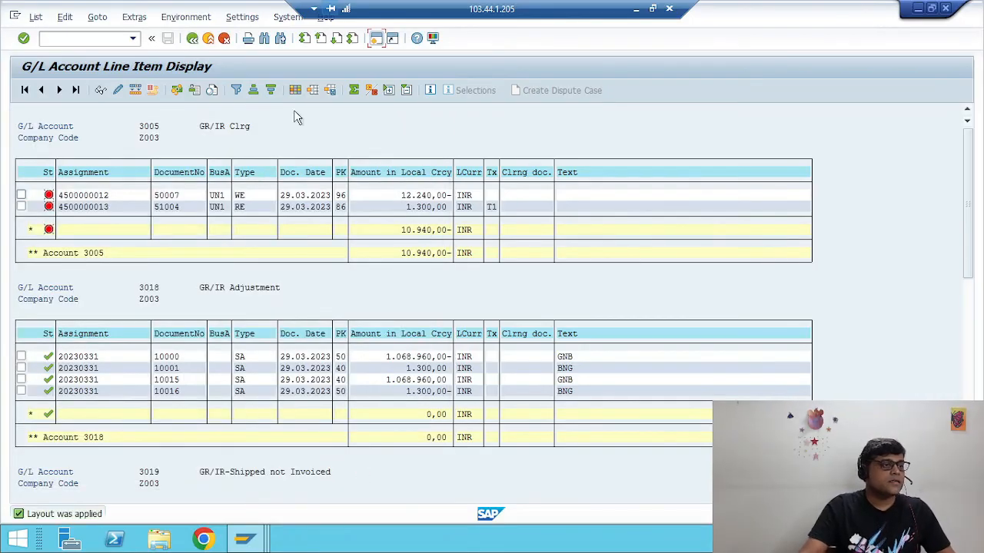
pyautogui.click(295, 90)
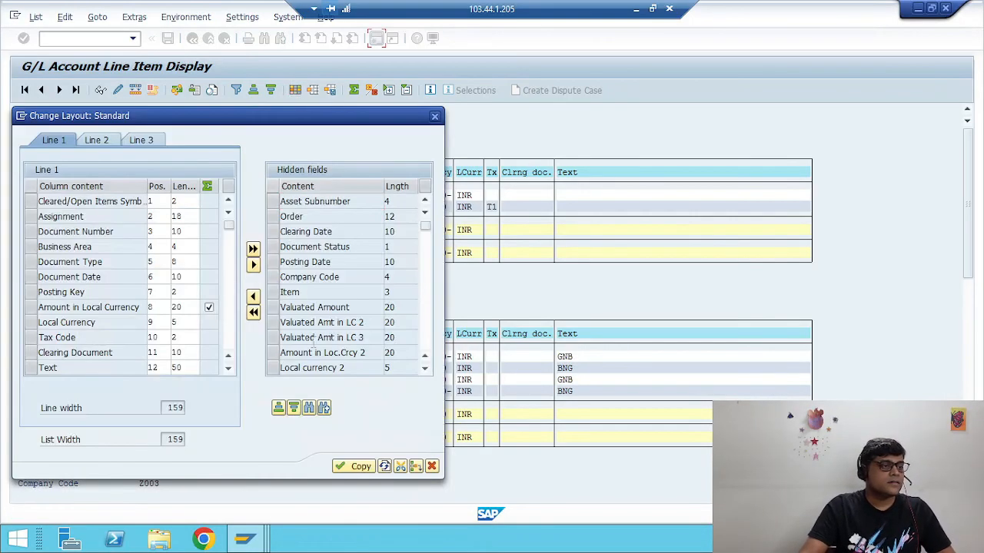
pyautogui.click(273, 263)
pyautogui.click(252, 297)
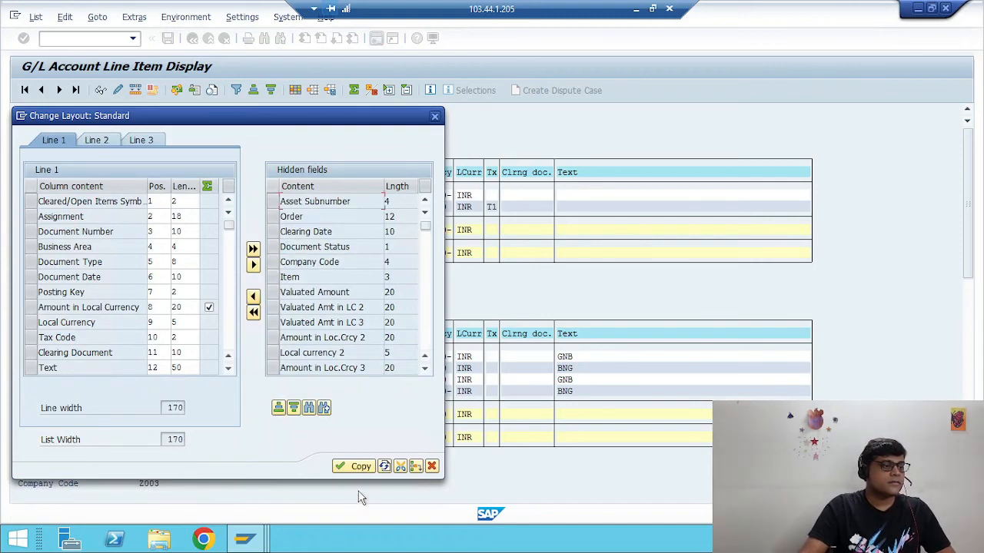
pyautogui.click(354, 466)
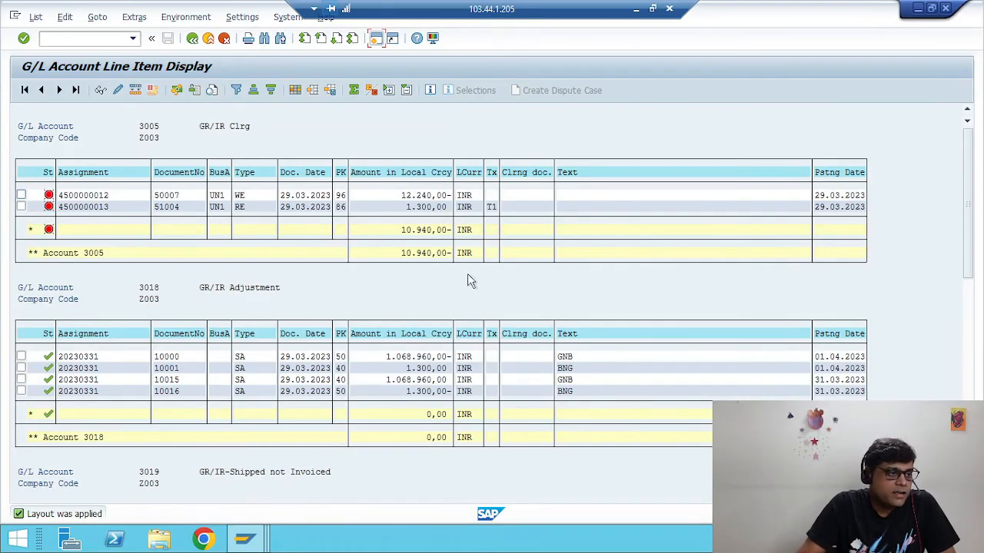
# Compare the amounts and posting dates of the adjustment and reversal items on the GR/IR Adjustment account.
pyautogui.scroll(-2, 470, 281)
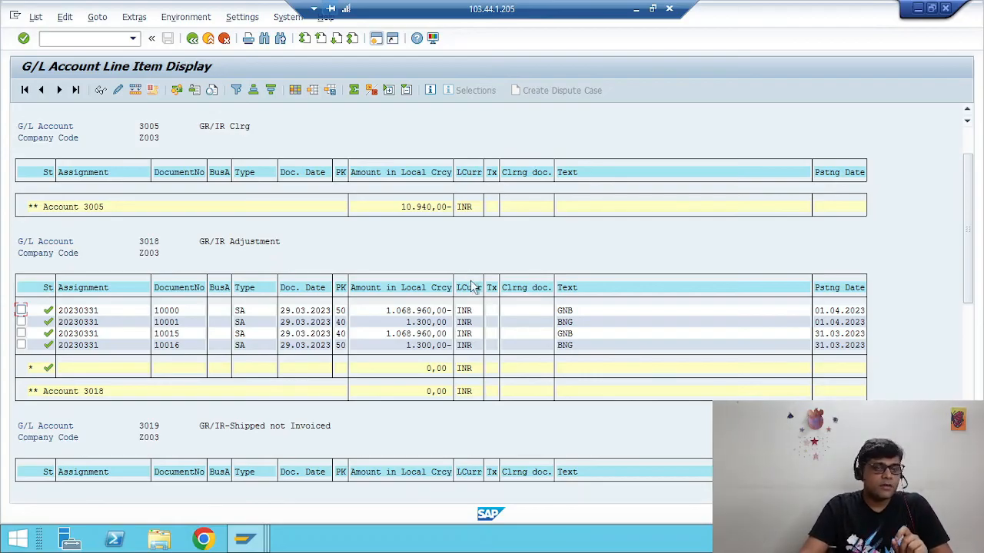
pyautogui.scroll(2, 471, 283)
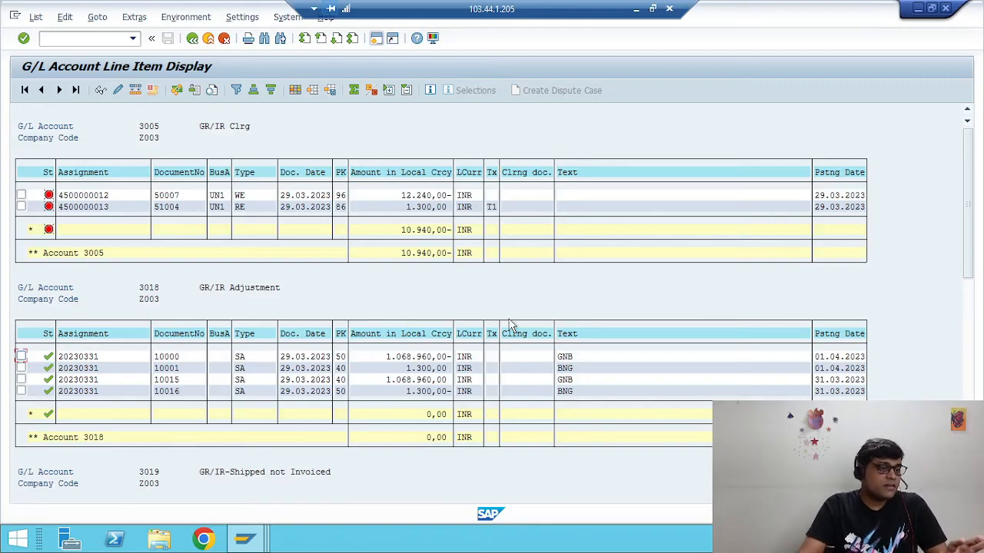
pyautogui.click(432, 369)
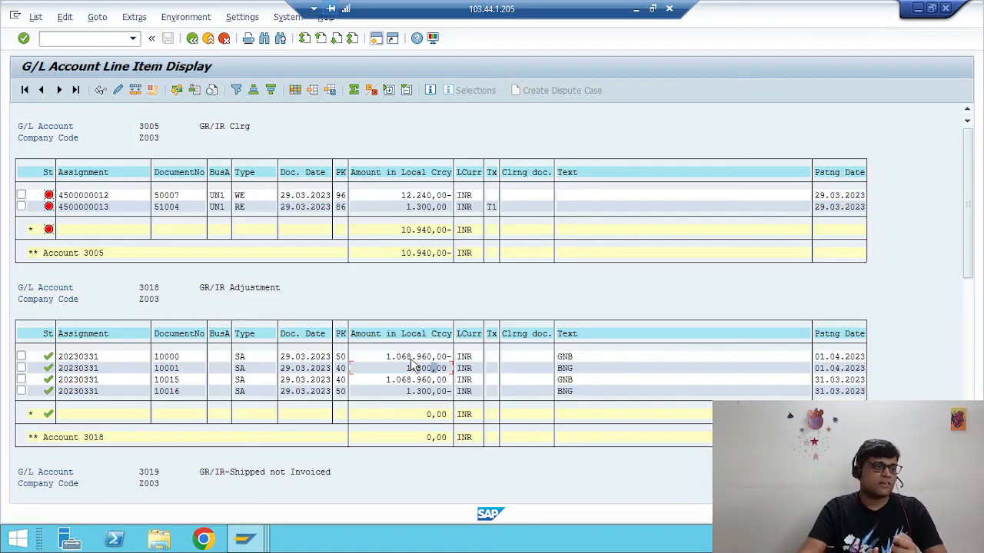
pyautogui.click(428, 356)
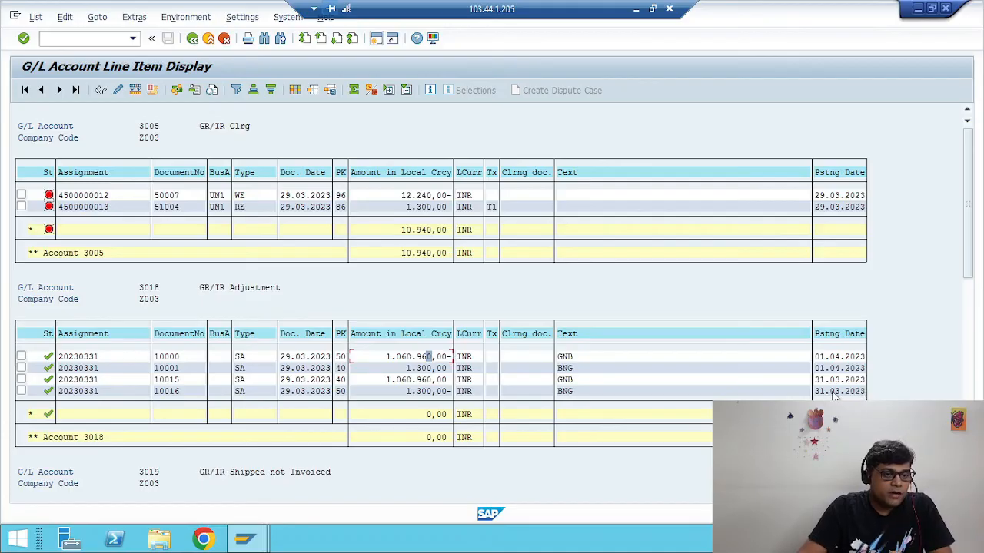
pyautogui.click(435, 380)
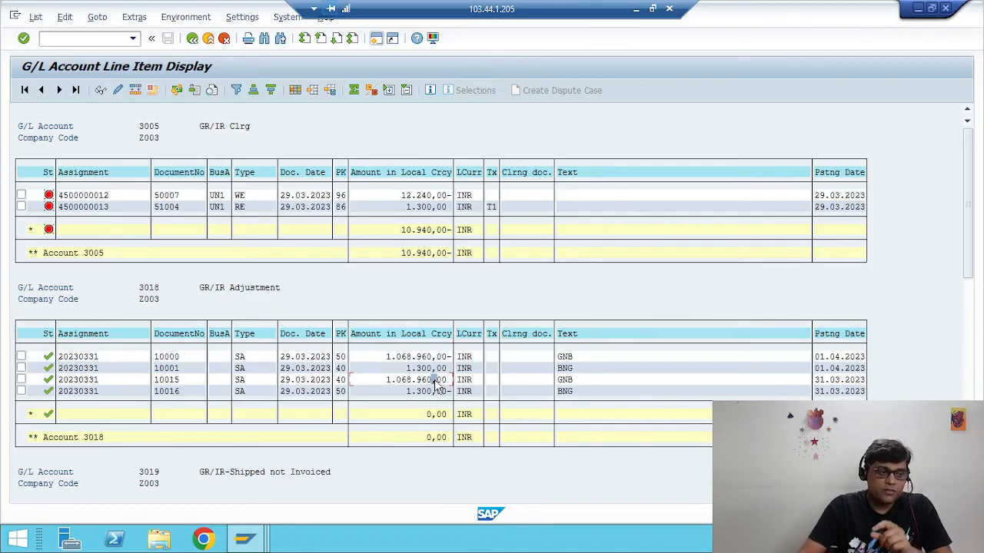
# Set the start of the posting date range to 25.03.2023, redisplay the items and check the clearing account against the adjustment account.
pyautogui.click(193, 38)
pyautogui.click(210, 417)
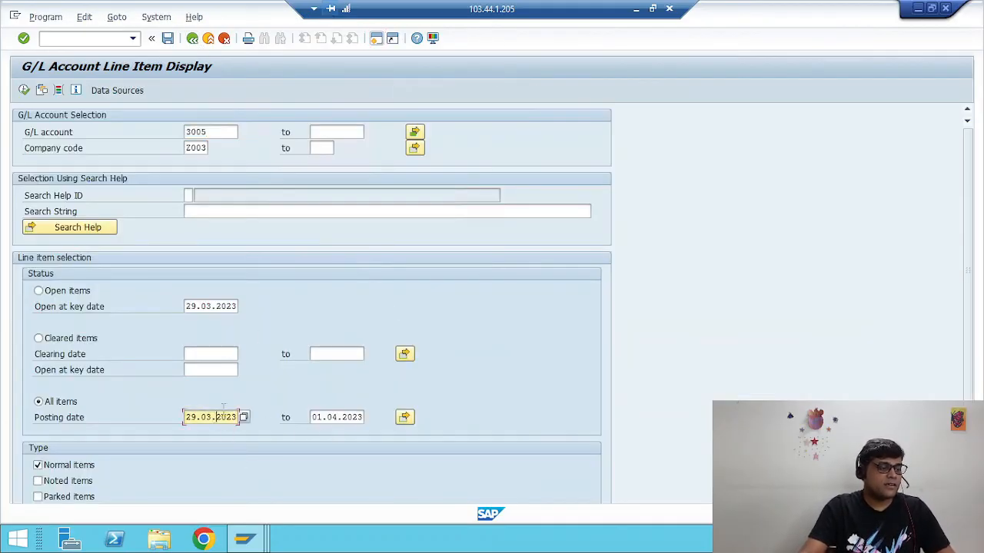
pyautogui.click(244, 417)
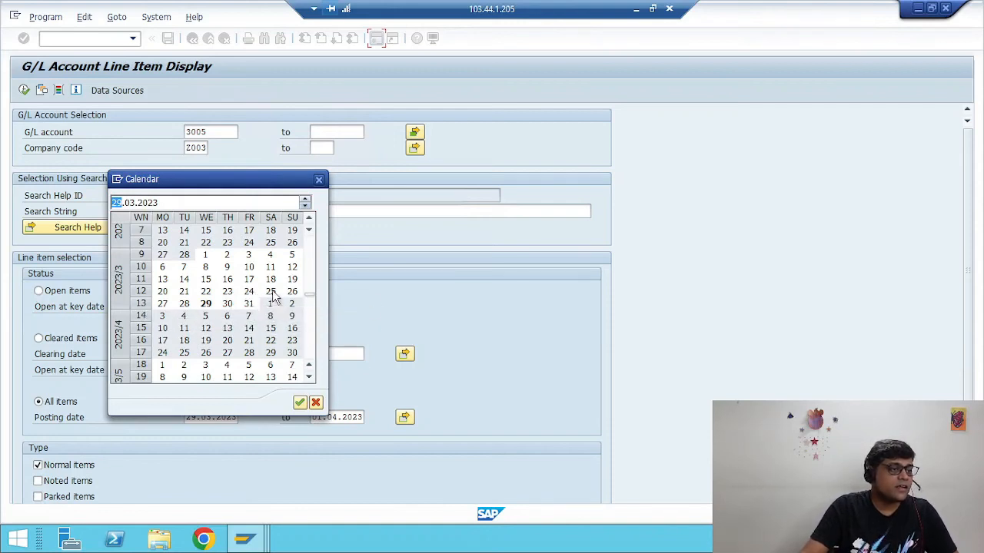
pyautogui.doubleClick(271, 292)
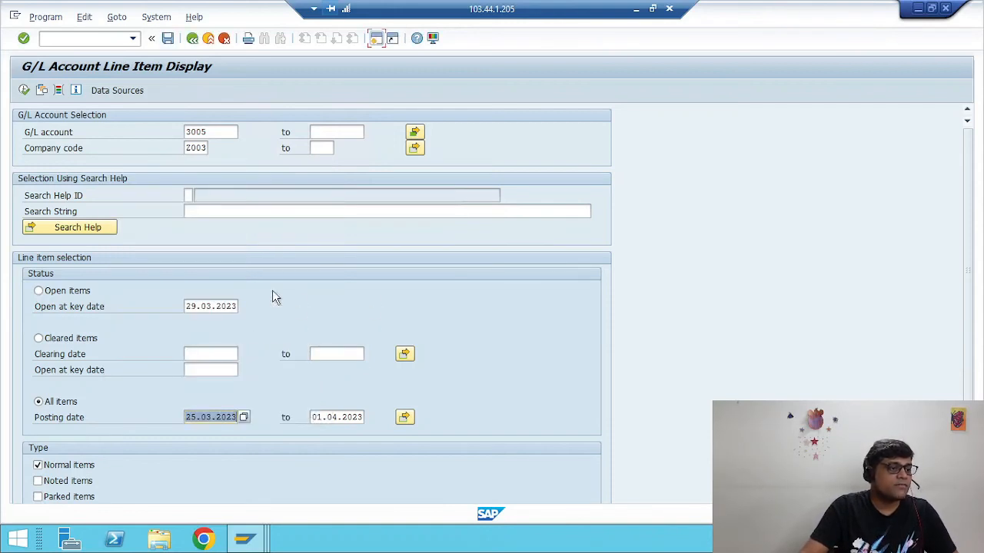
pyautogui.click(25, 90)
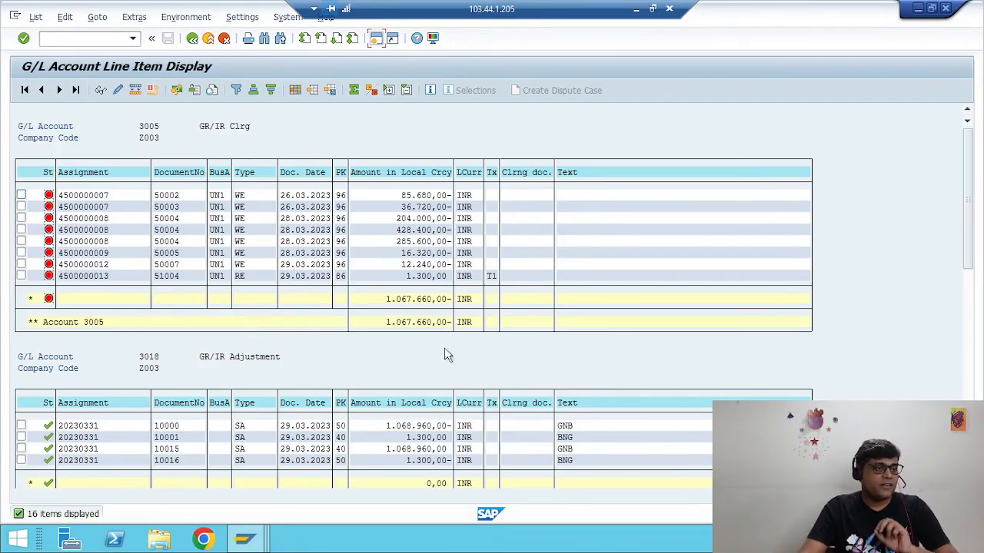
pyautogui.scroll(-1, 454, 360)
pyautogui.click(415, 403)
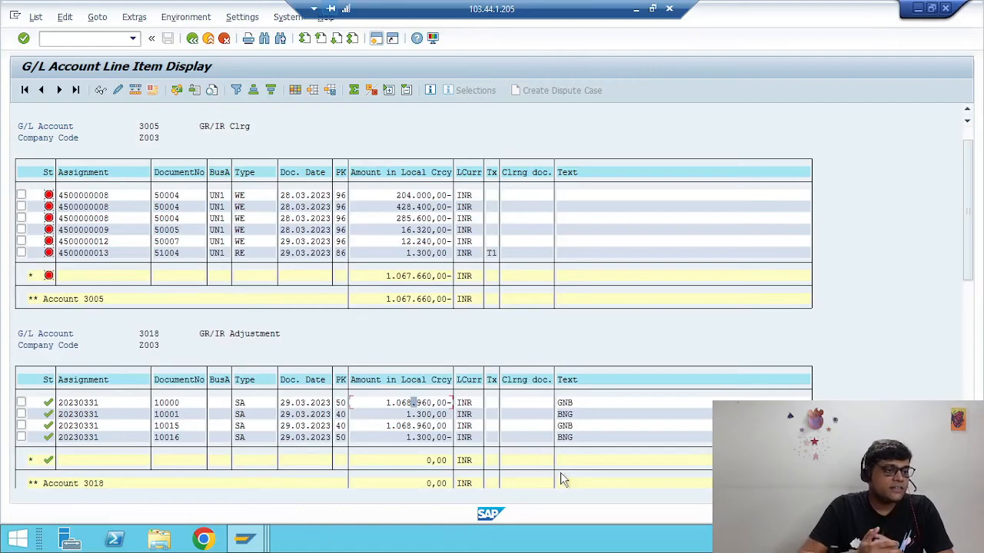
# Add the hidden Posting Date field to the redisplayed line item list and apply the changed layout.
pyautogui.scroll(-1, 578, 468)
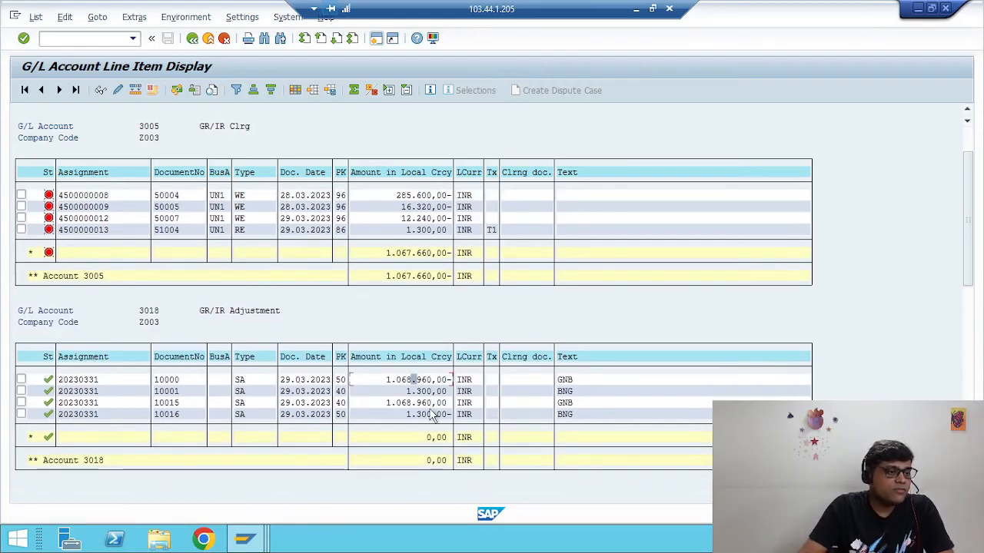
pyautogui.click(428, 405)
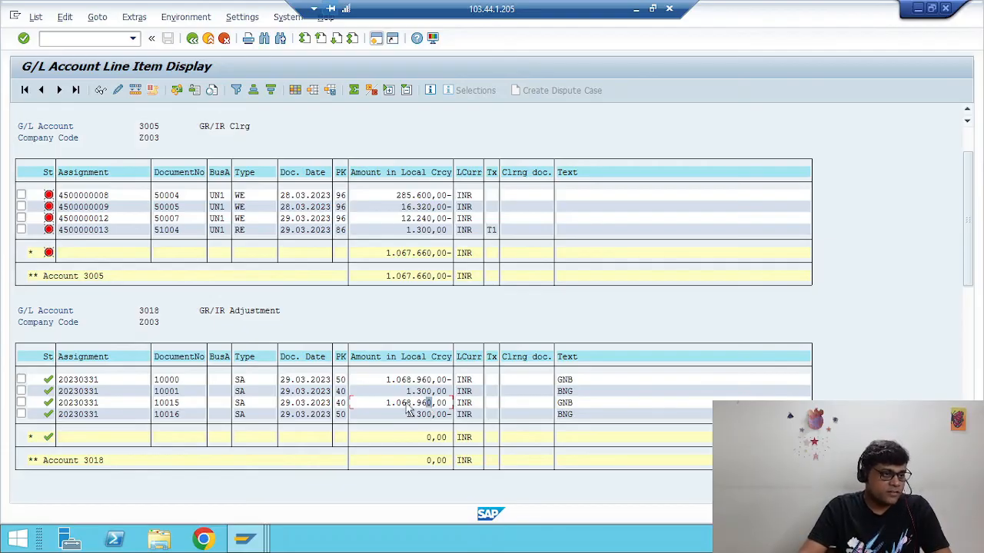
pyautogui.click(406, 406)
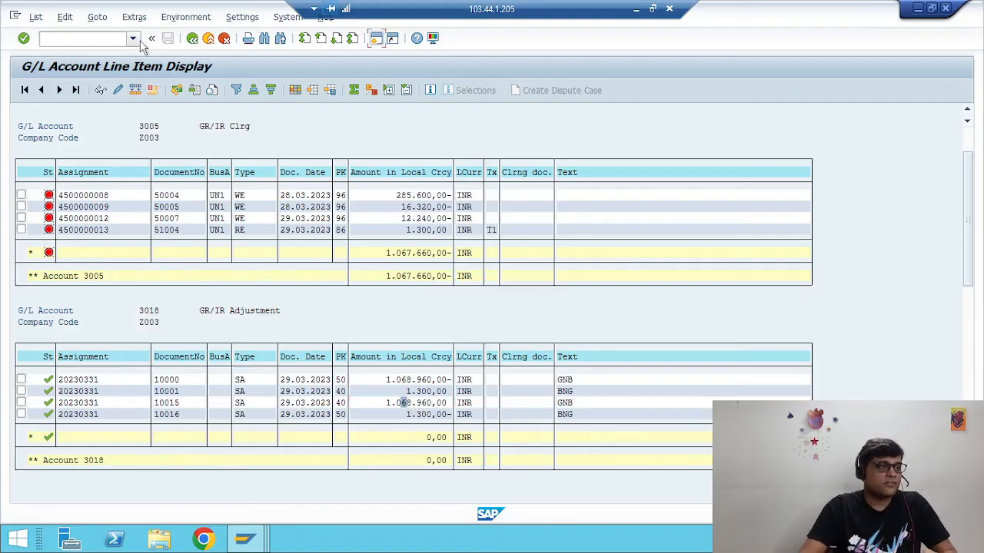
pyautogui.click(295, 90)
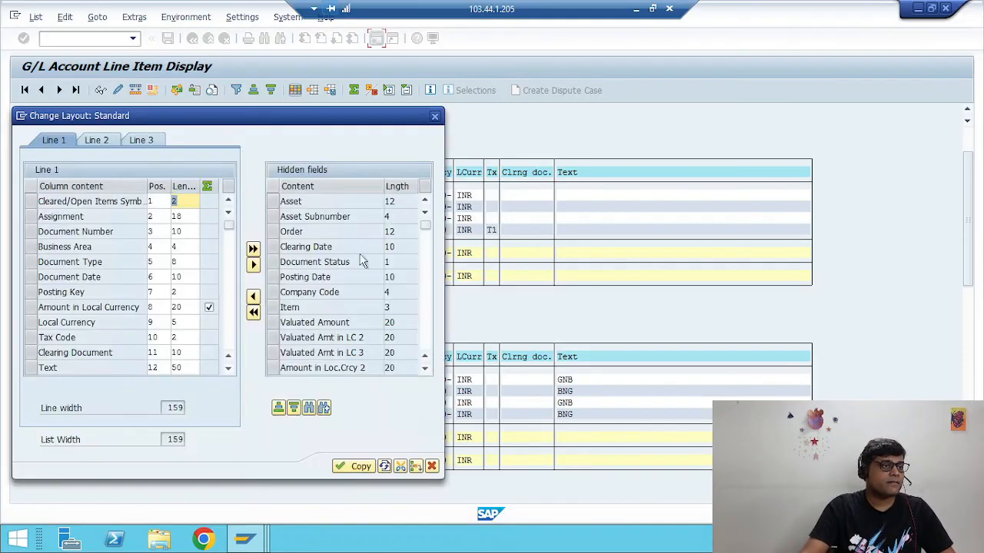
pyautogui.click(274, 276)
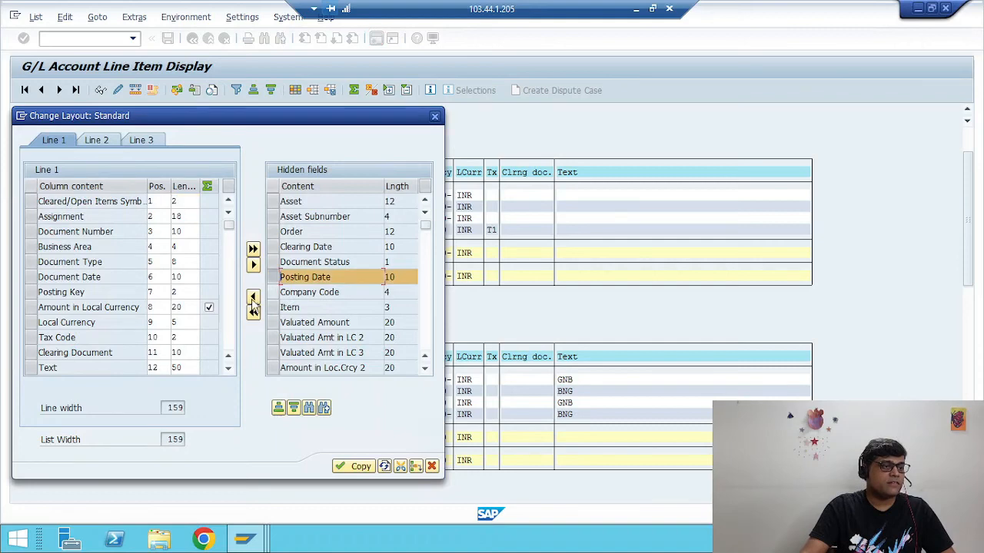
pyautogui.click(253, 298)
pyautogui.click(352, 467)
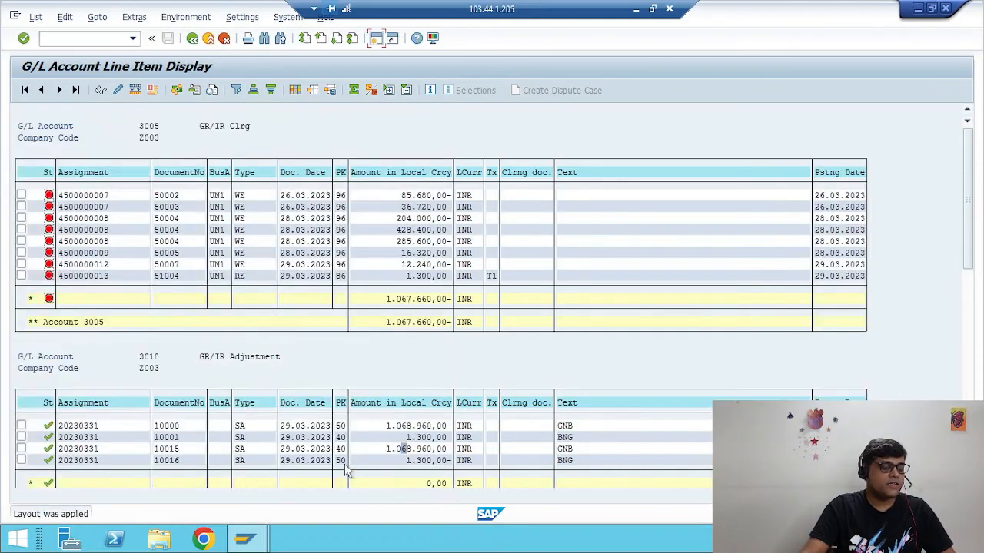
# Compare the amounts and posting dates of the GNB items on the GR/IR Adjustment and GR/IR-Shipped not Invoiced accounts.
pyautogui.click(437, 452)
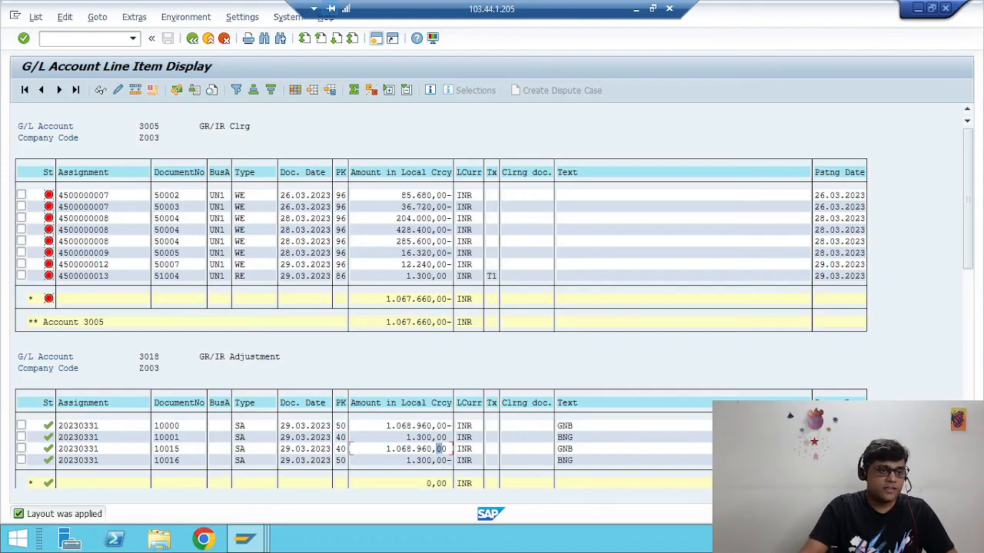
pyautogui.click(423, 450)
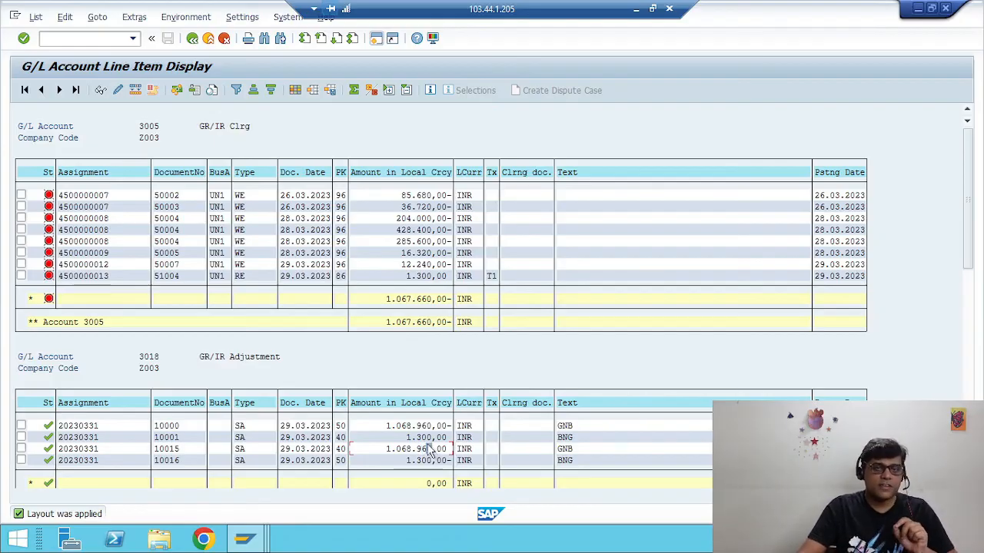
pyautogui.scroll(-4, 430, 452)
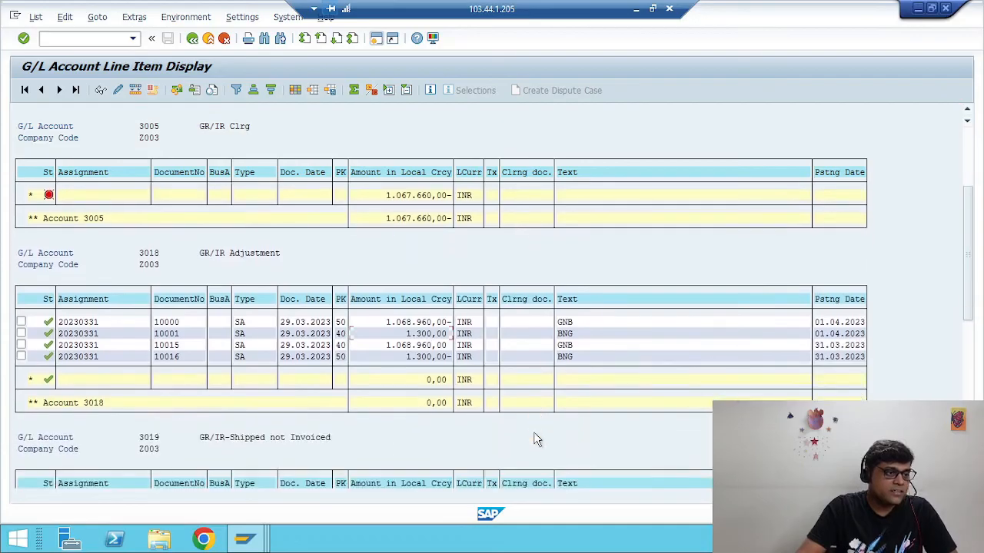
pyautogui.scroll(-2, 516, 417)
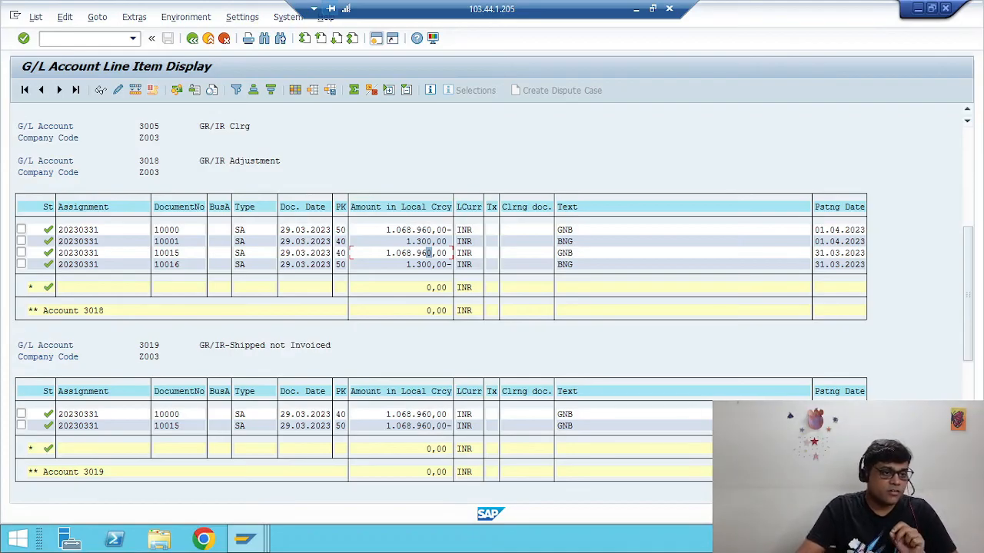
pyautogui.click(441, 427)
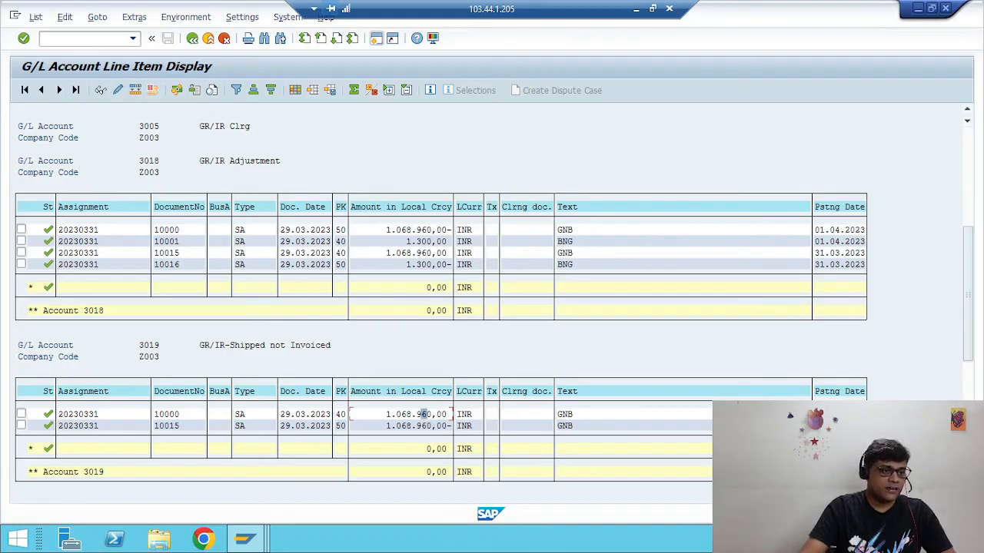
pyautogui.click(421, 414)
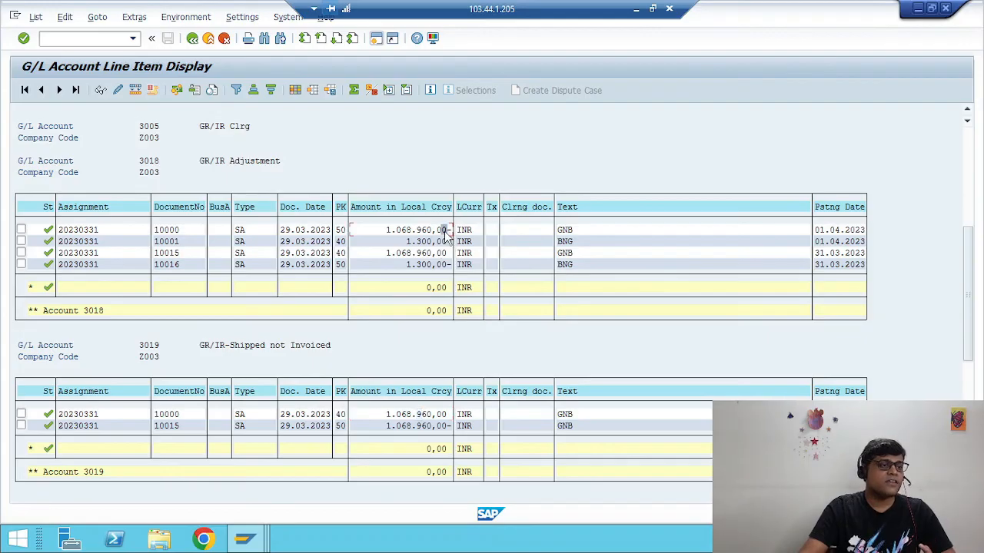
pyautogui.scroll(3, 461, 250)
pyautogui.scroll(1, 473, 265)
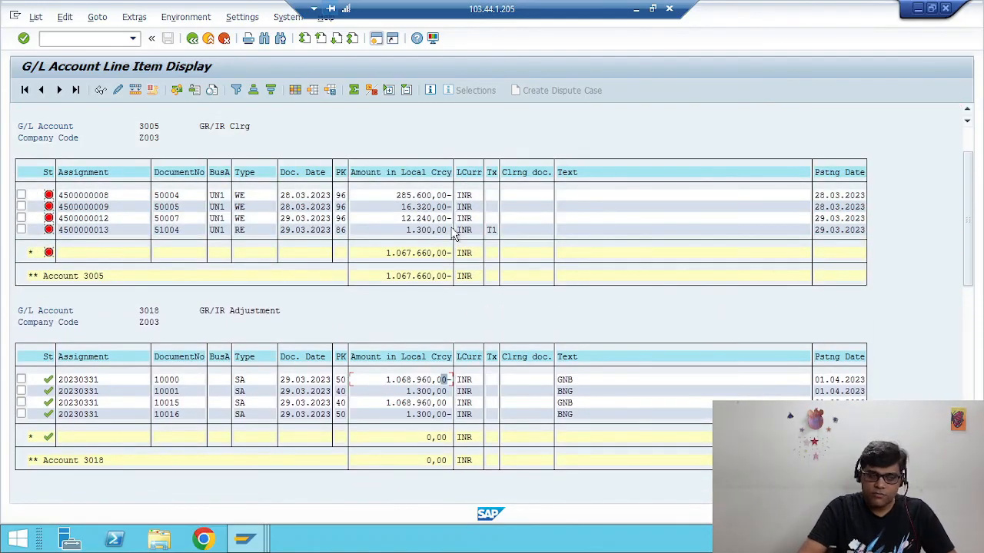
pyautogui.scroll(-1, 474, 338)
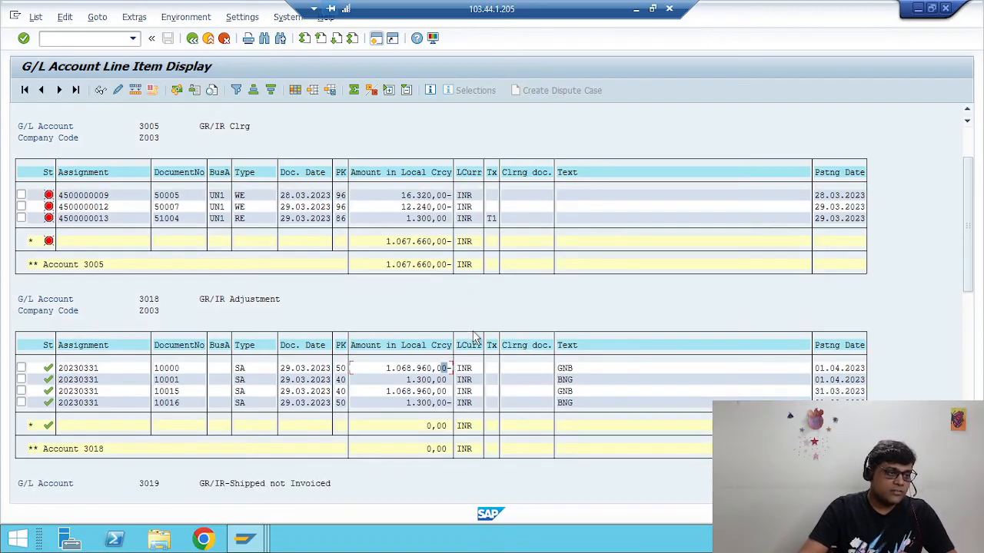
pyautogui.scroll(-1, 474, 338)
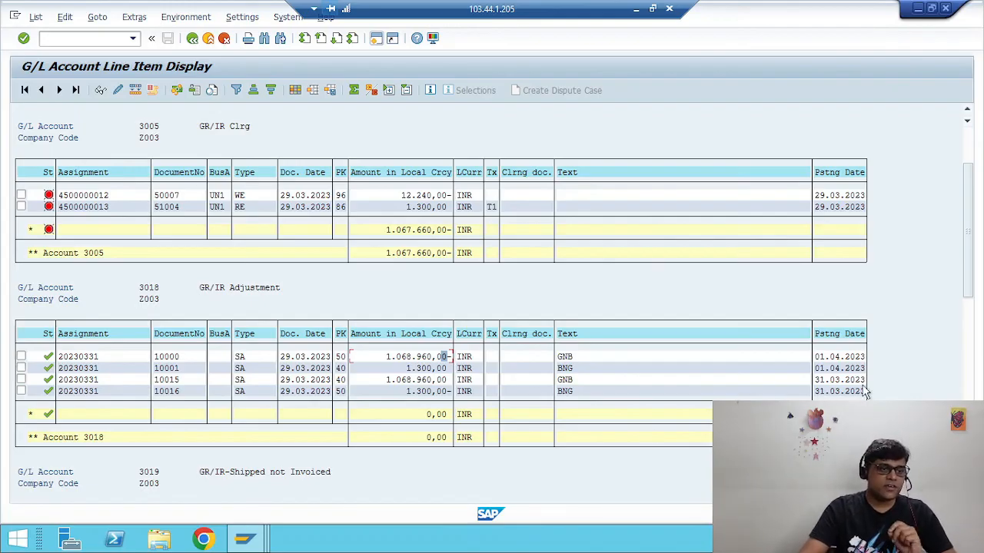
# Check the BNG items on the GR/IR Adjustment account against those on the GR/IR-Invoiced not Delivered account.
pyautogui.click(436, 392)
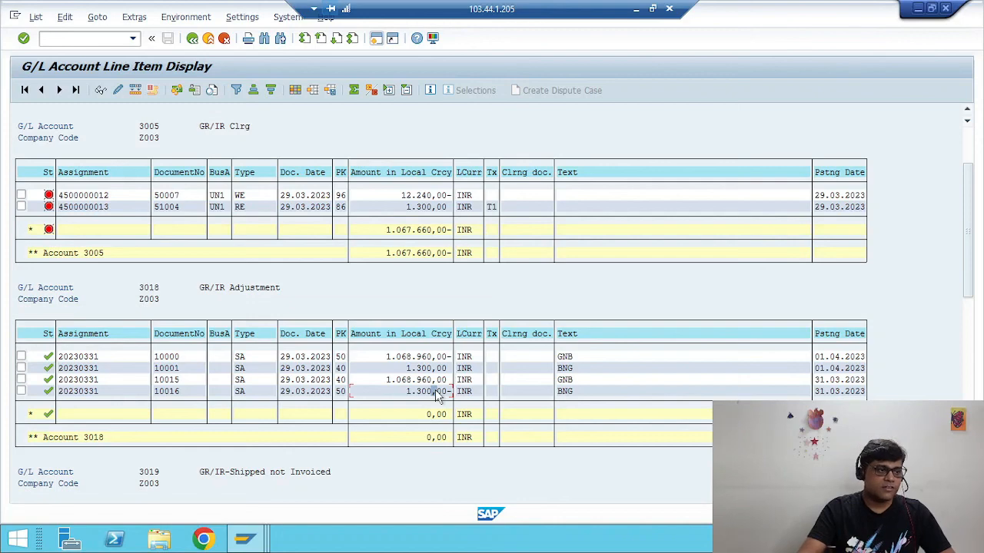
pyautogui.scroll(-5, 437, 393)
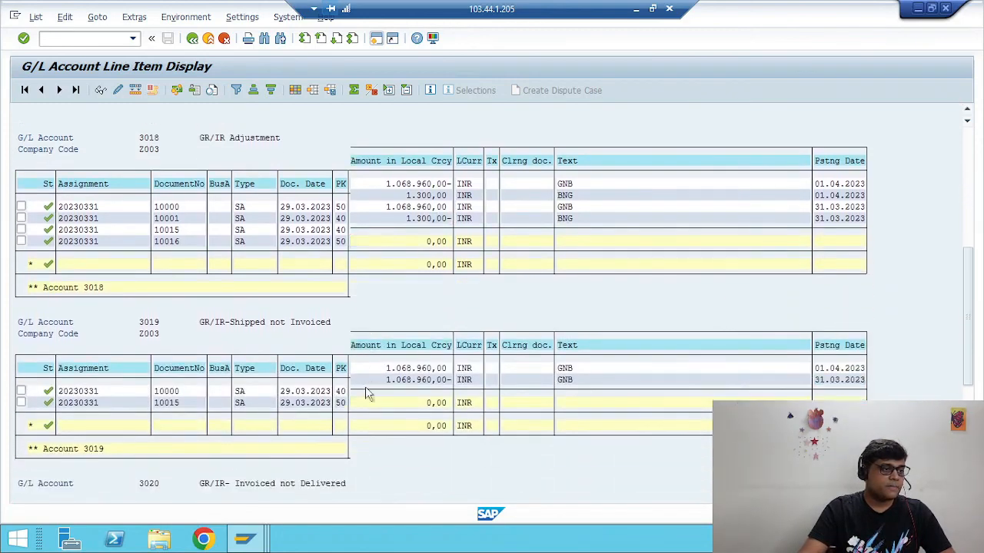
pyautogui.scroll(-5, 367, 391)
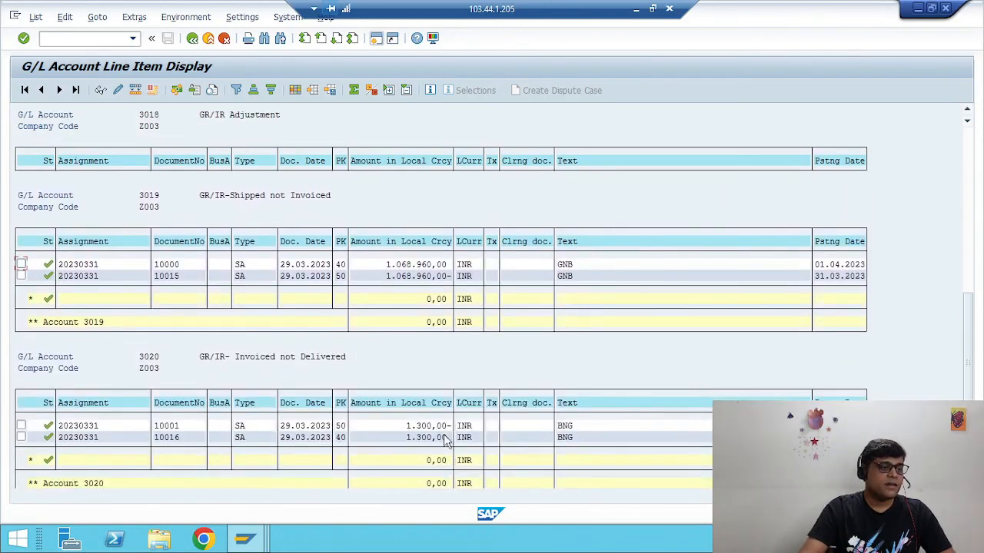
pyautogui.click(427, 440)
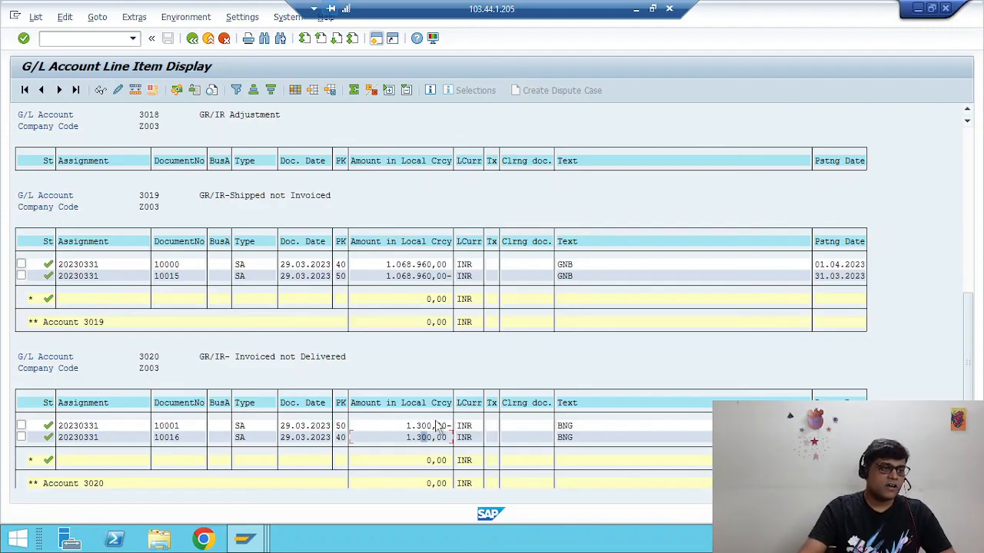
pyautogui.scroll(5, 435, 415)
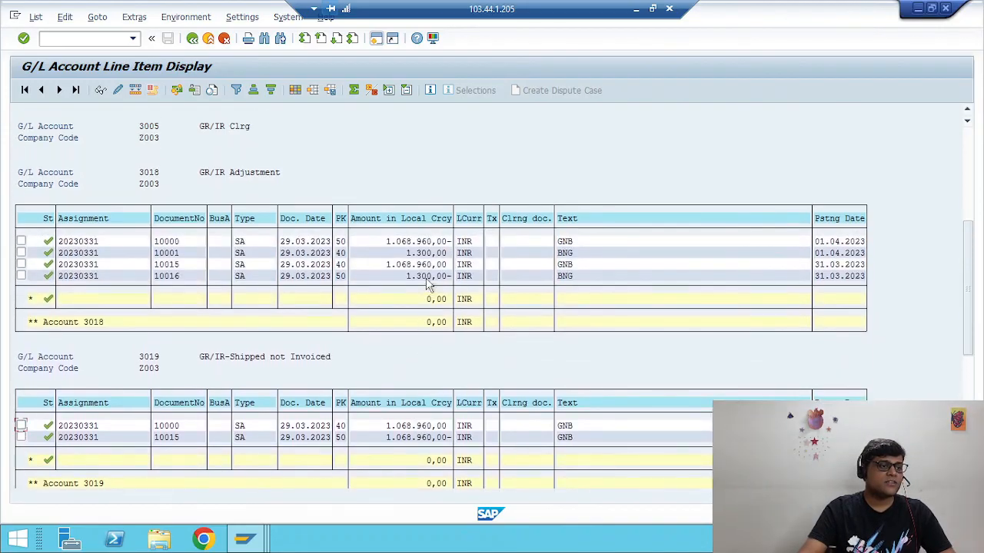
pyautogui.click(433, 282)
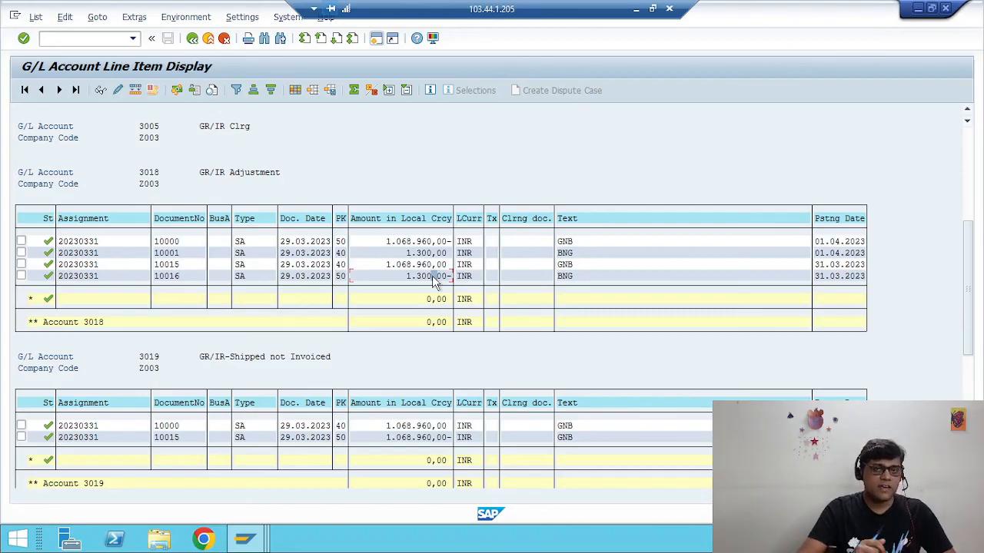
# Review the totals and posting dates across the GR/IR clearing, adjustment, shipped not invoiced and invoiced not delivered accounts.
pyautogui.scroll(4, 450, 275)
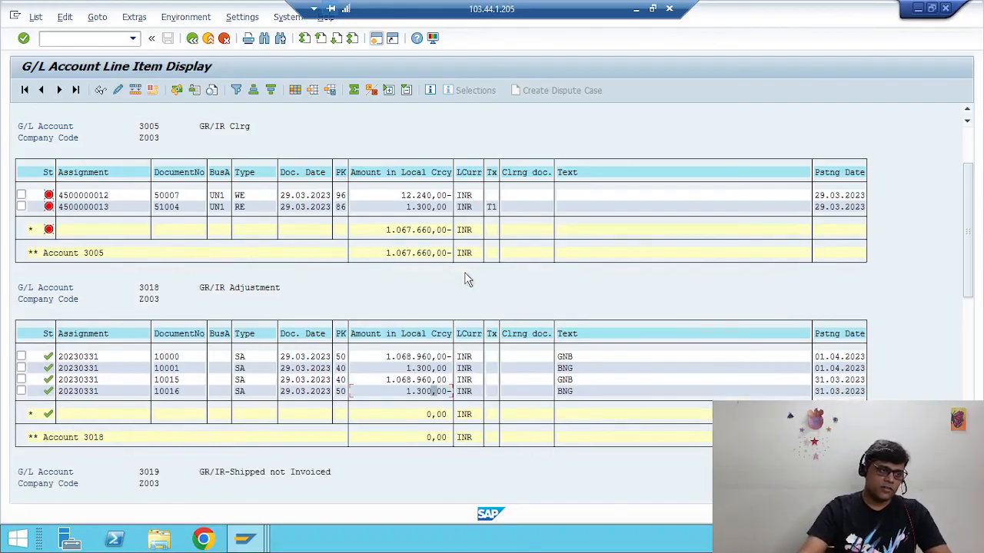
pyautogui.scroll(-1, 465, 272)
pyautogui.scroll(-1, 465, 277)
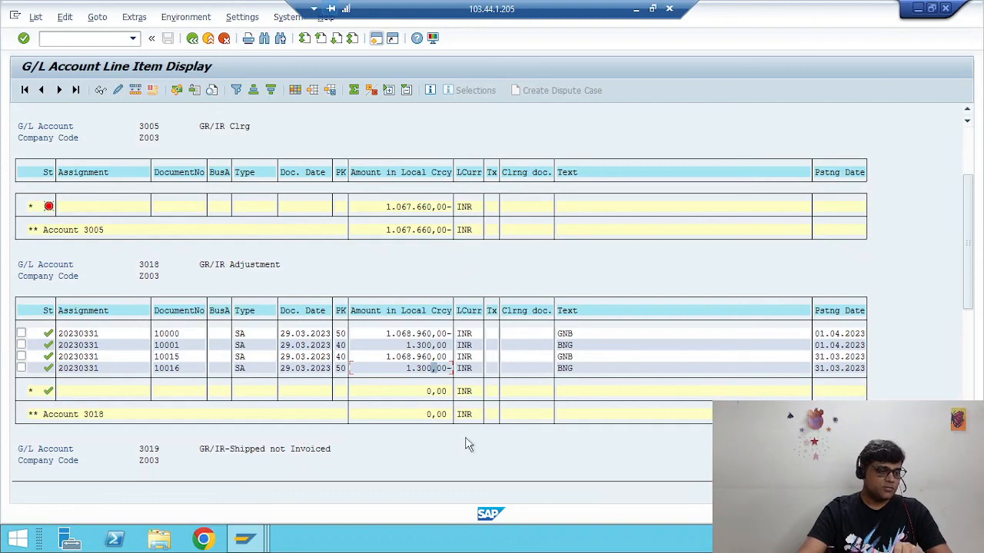
pyautogui.scroll(-3, 657, 388)
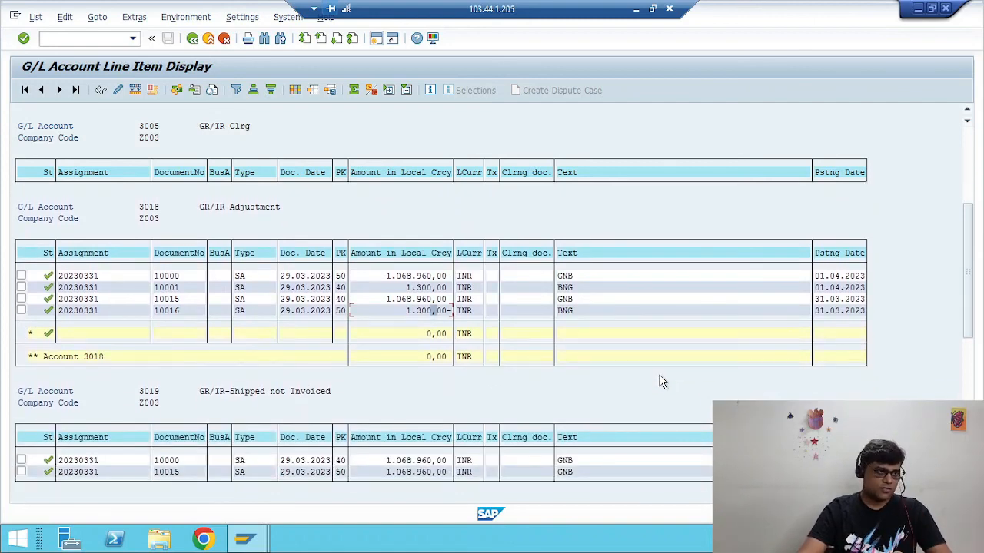
pyautogui.scroll(-1, 659, 382)
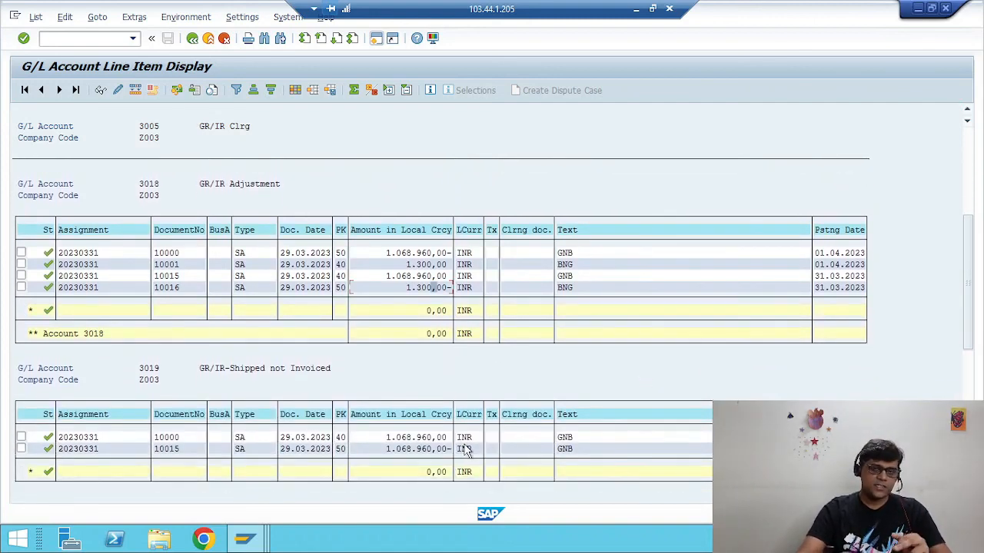
pyautogui.scroll(-6, 492, 422)
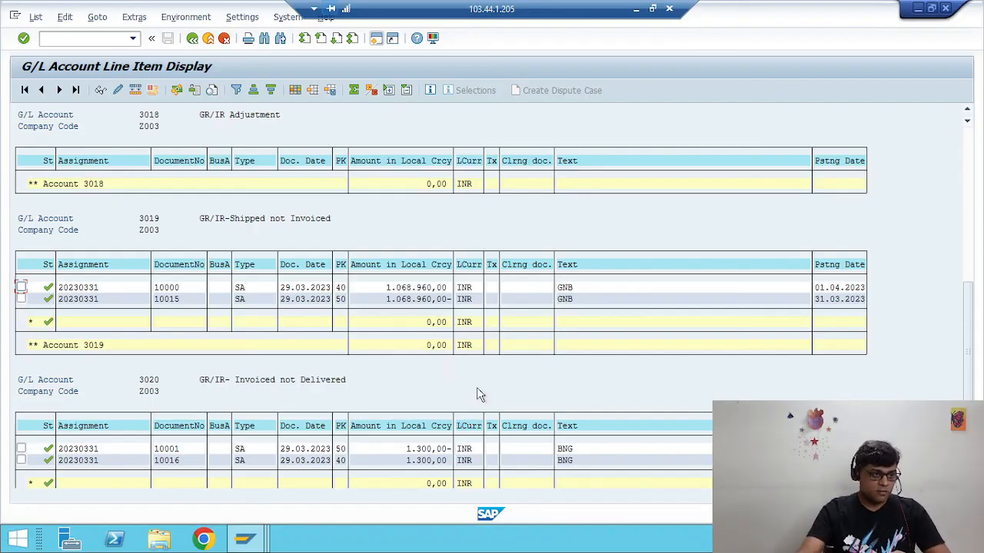
pyautogui.scroll(5, 490, 376)
pyautogui.scroll(1, 496, 379)
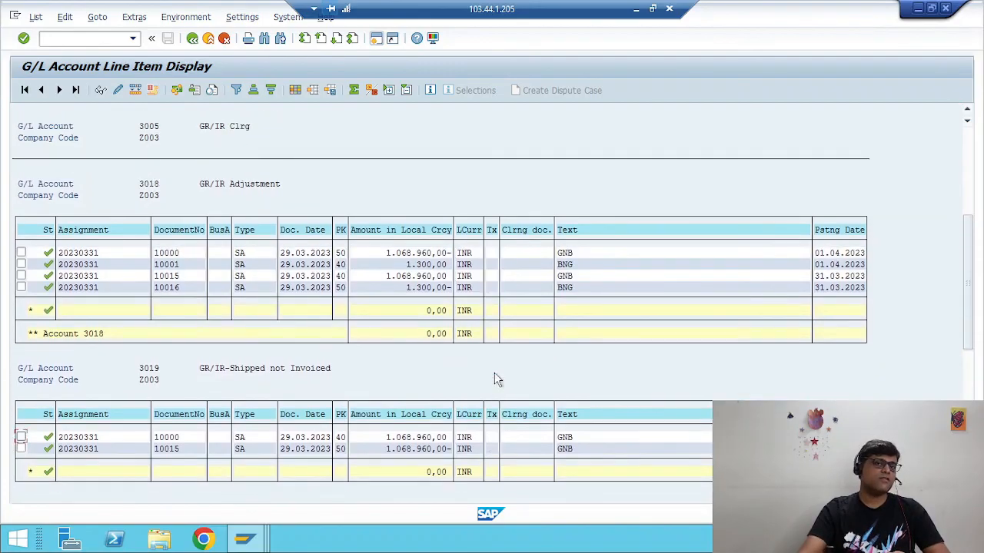